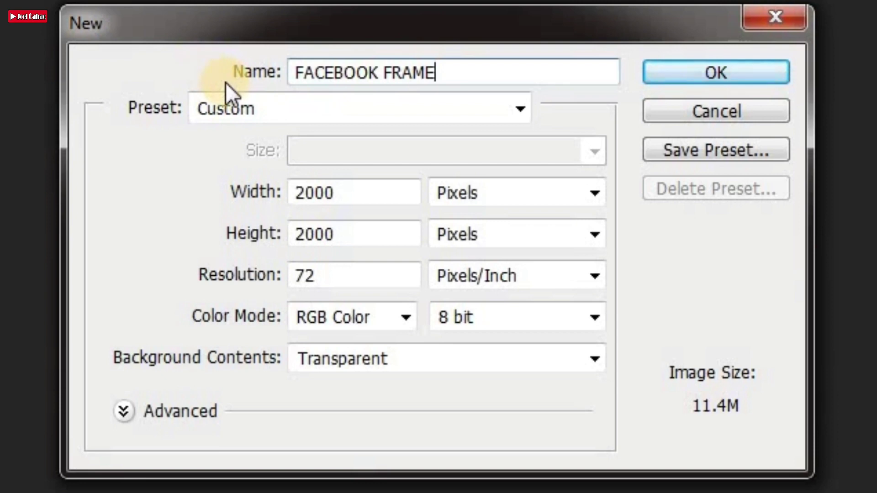
# - Create the FACEBOOK FRAME document with the Custom preset at 2000 x 2000 pixels, 72 pixels/inch, RGB Color and transparent background
pyautogui.click(275, 117)
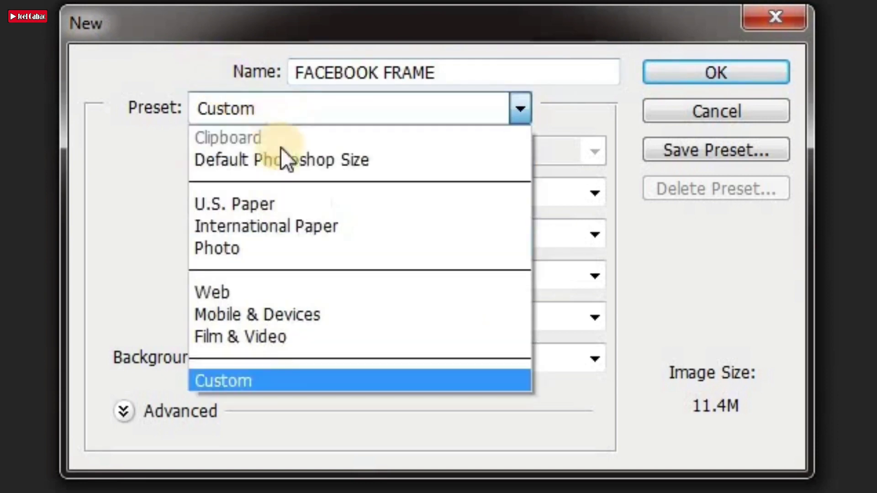
pyautogui.click(323, 377)
pyautogui.click(398, 192)
pyautogui.click(377, 245)
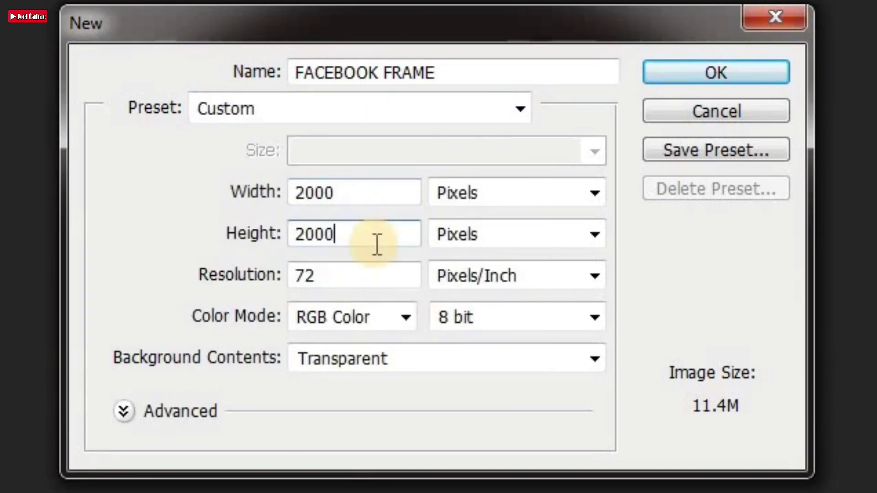
pyautogui.click(376, 279)
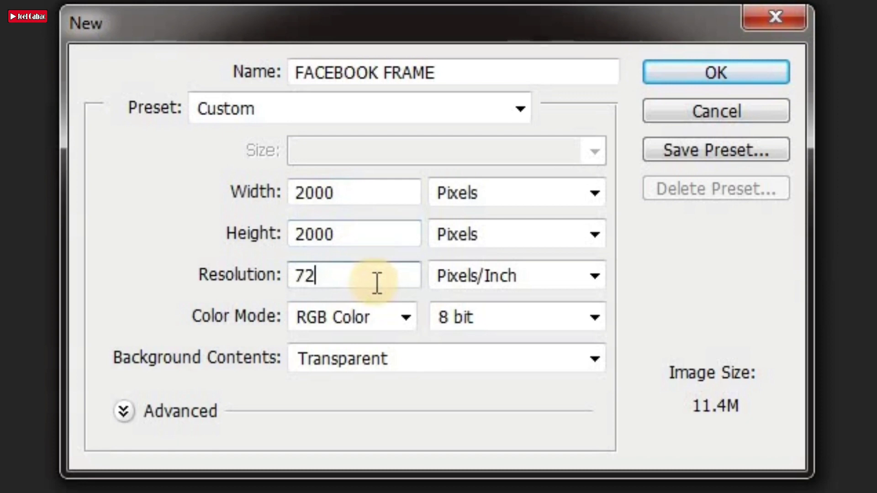
pyautogui.click(398, 361)
pyautogui.click(410, 430)
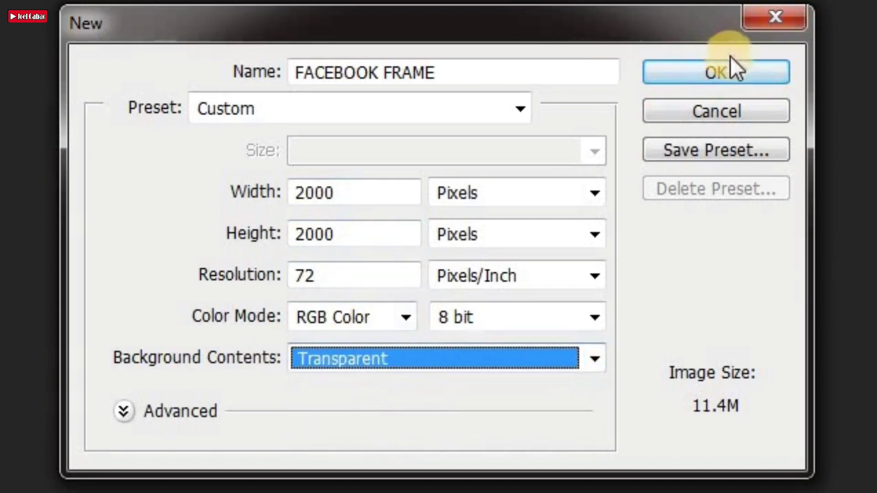
pyautogui.click(741, 68)
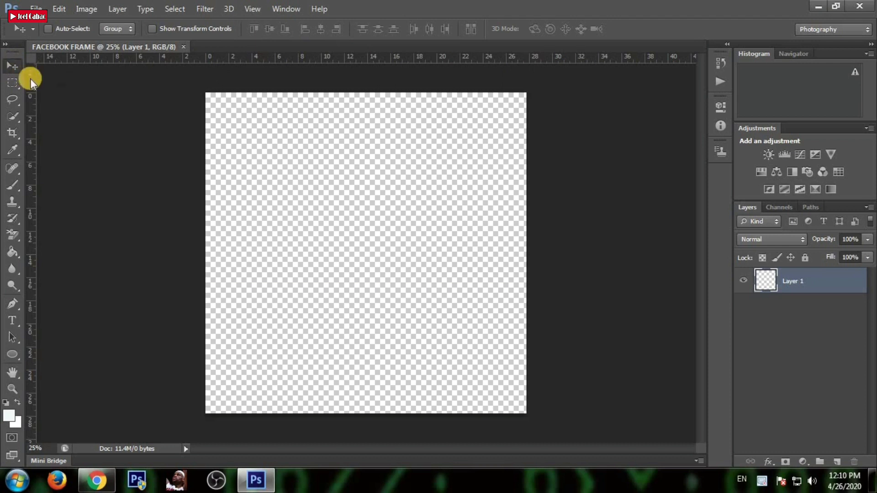
# - Place one vertical and one horizontal guide crossing at the centre of the canvas
pyautogui.moveTo(32, 78); pyautogui.dragTo(368, 128)
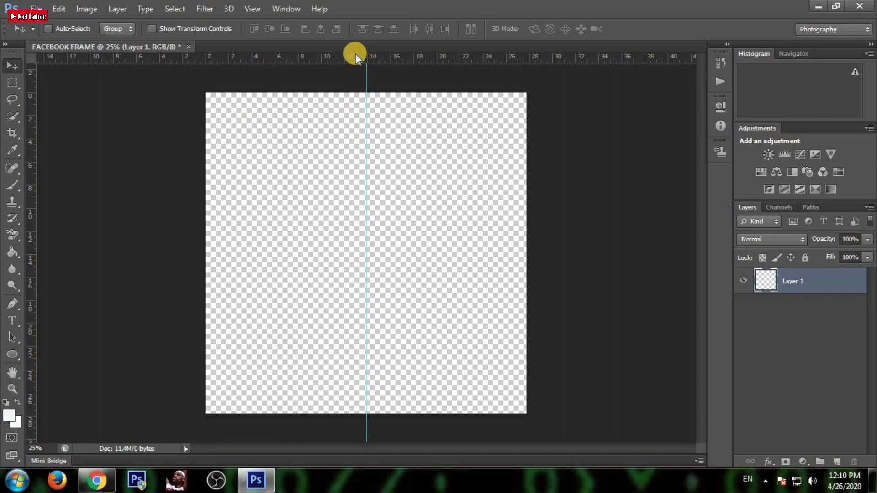
pyautogui.moveTo(355, 53); pyautogui.dragTo(440, 254)
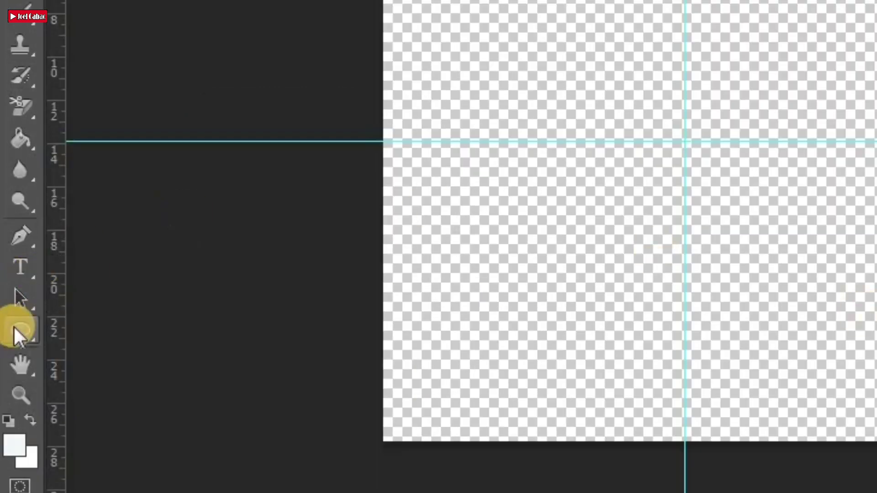
# - Draw an unfilled red-outlined circle about 1676 px wide with the Ellipse tool and set its stroke width to 24.02 pt
pyautogui.moveTo(240, 118); pyautogui.dragTo(505, 485)
pyautogui.press('shift')
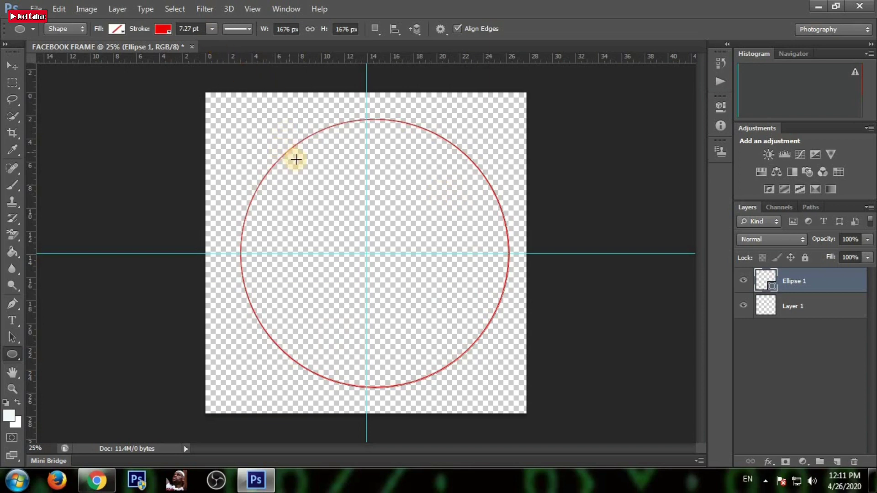
pyautogui.click(212, 29)
pyautogui.moveTo(212, 42); pyautogui.dragTo(231, 43)
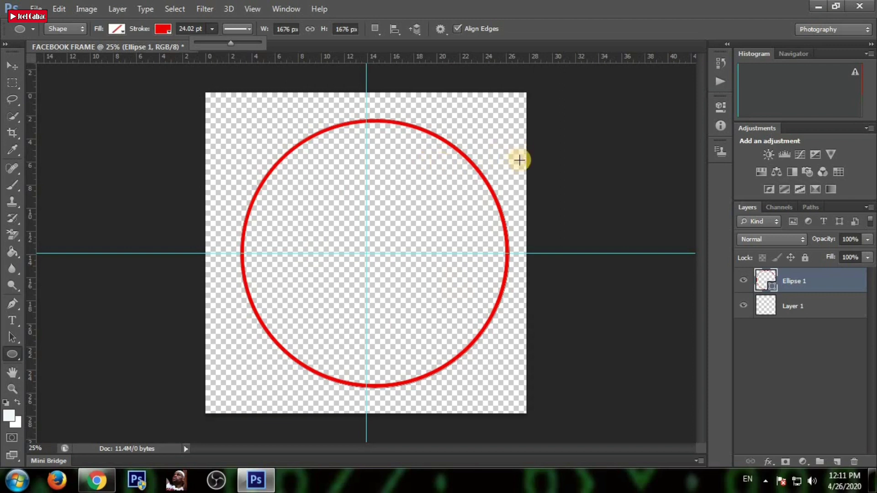
# - Transform the red circle to centre it on the guide crossing and enlarge it to about 1880 px
pyautogui.hotkey('ctrl', 't')
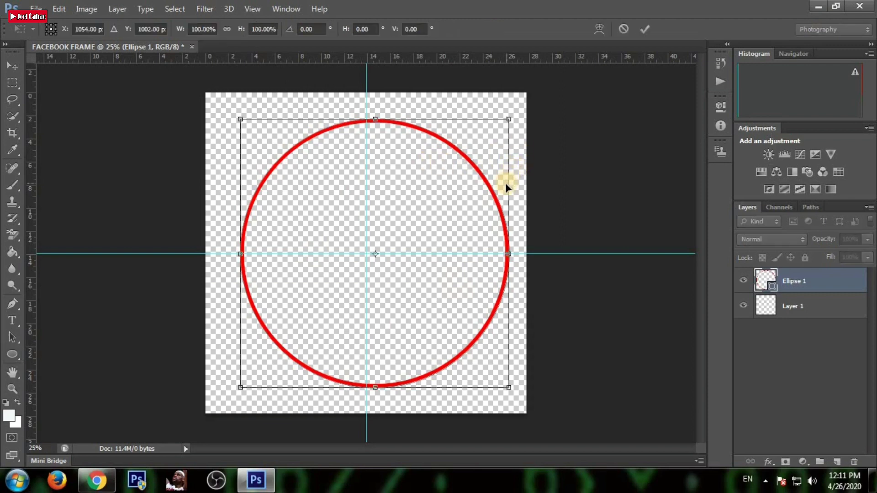
pyautogui.moveTo(470, 165); pyautogui.dragTo(454, 157)
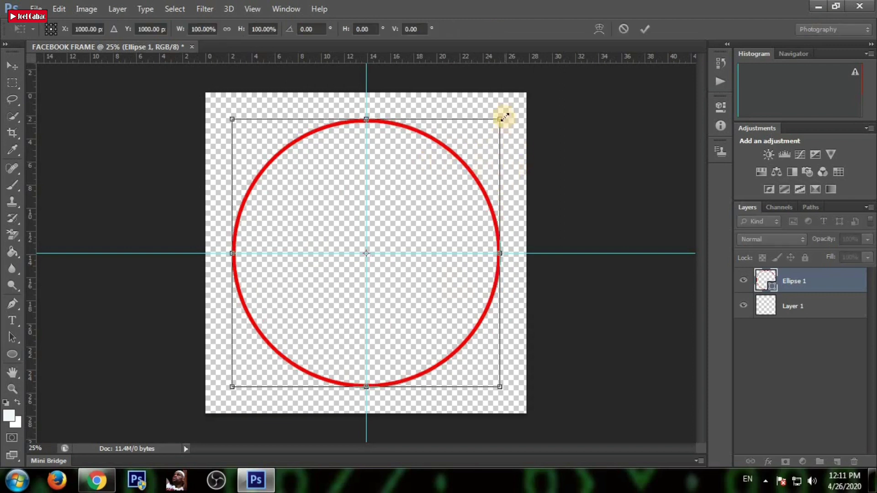
pyautogui.moveTo(507, 115); pyautogui.dragTo(525, 104)
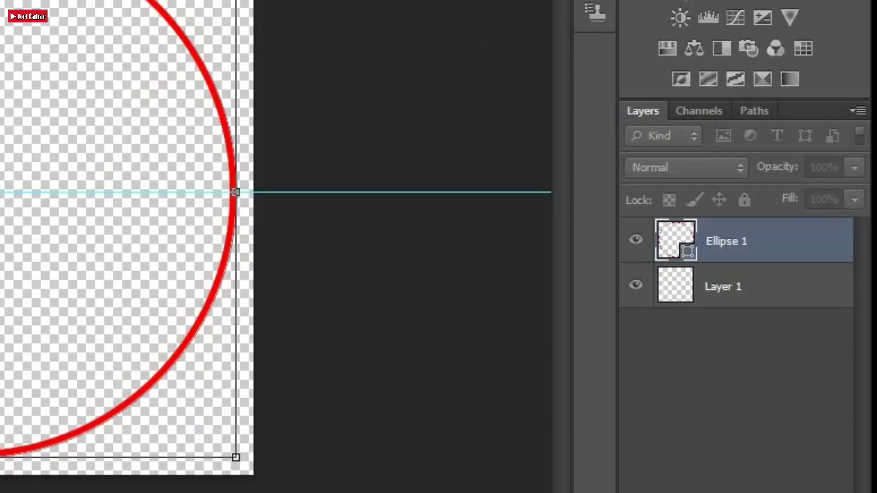
pyautogui.click(645, 28)
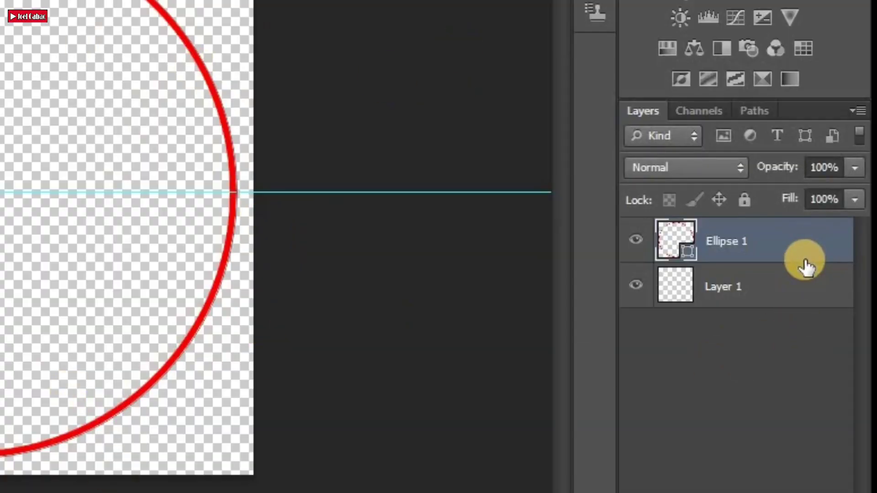
# - Duplicate the circle layer and rename the original layer RED CIRCLE
pyautogui.hotkey('ctrl', 'j')
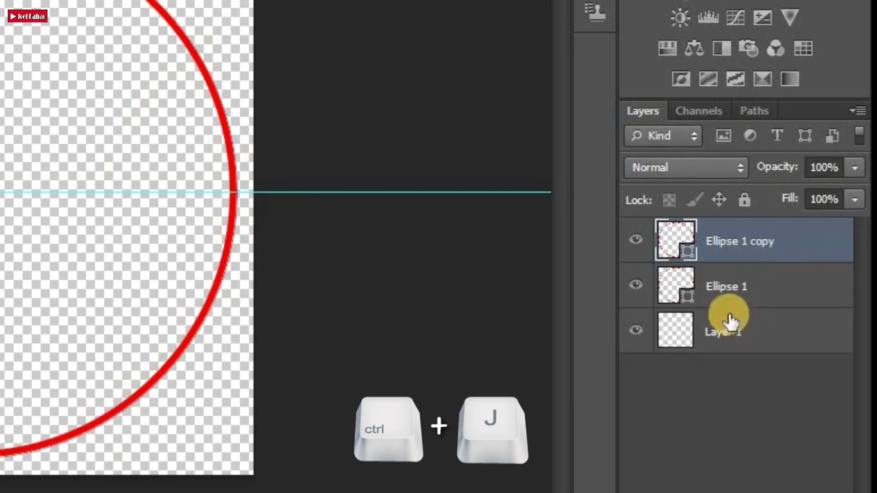
pyautogui.click(723, 292)
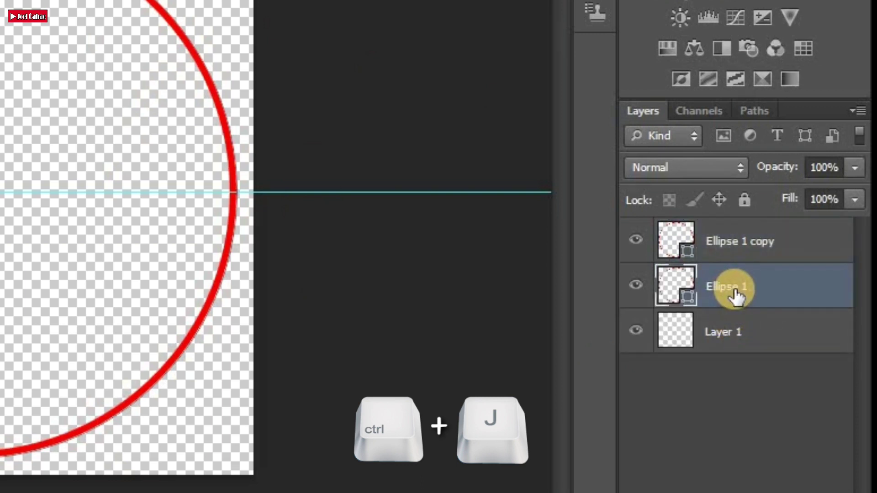
pyautogui.doubleClick(758, 290)
pyautogui.press('BackSpace')
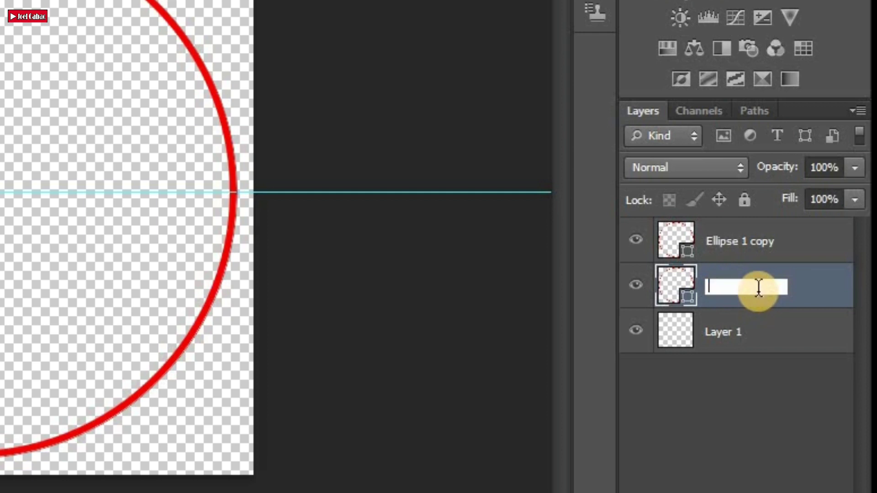
pyautogui.write('RED CIRCLE')
pyautogui.press('Return')
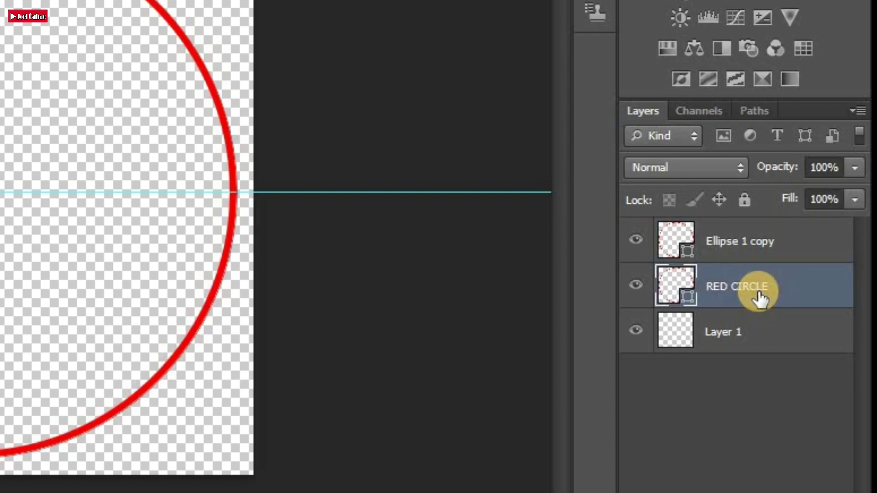
# - Scale the duplicated circle down to about 92.34% around its centre so it sits inside the red circle
pyautogui.click(748, 249)
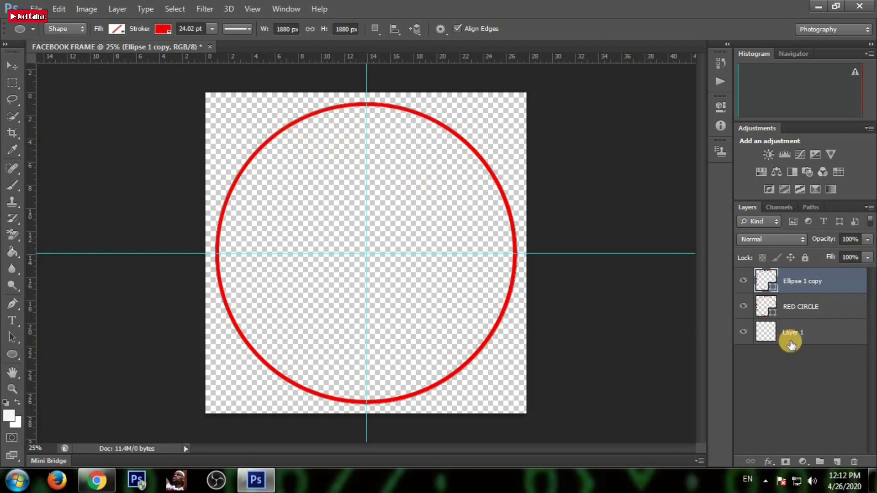
pyautogui.hotkey('ctrl', 't')
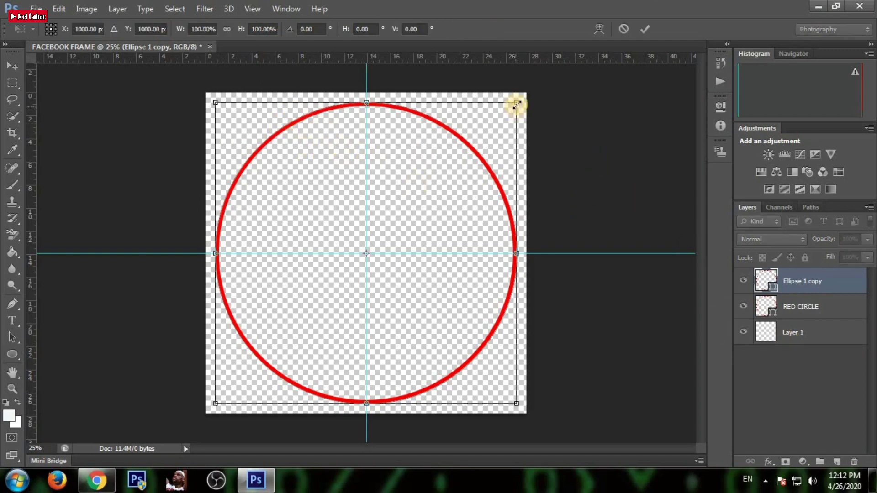
pyautogui.moveTo(511, 103); pyautogui.dragTo(505, 116)
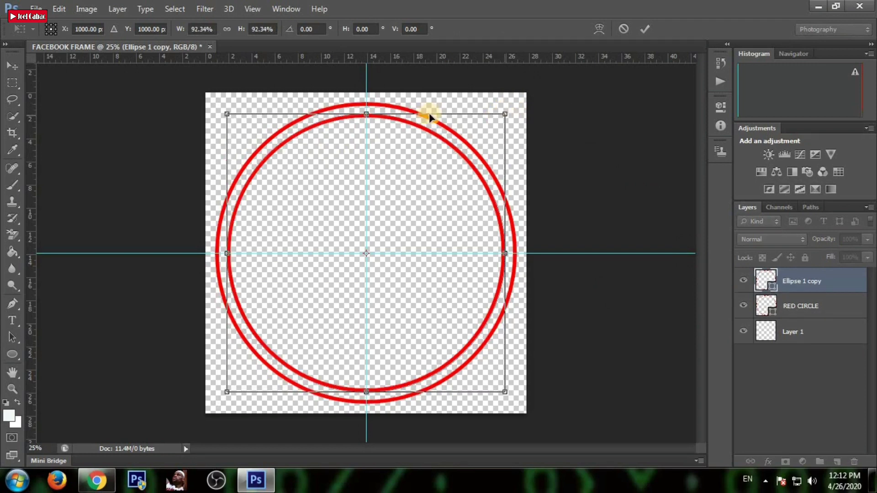
pyautogui.click(648, 28)
# - Change the inner circle's stroke color to yellow, f0ff00
pyautogui.click(163, 29)
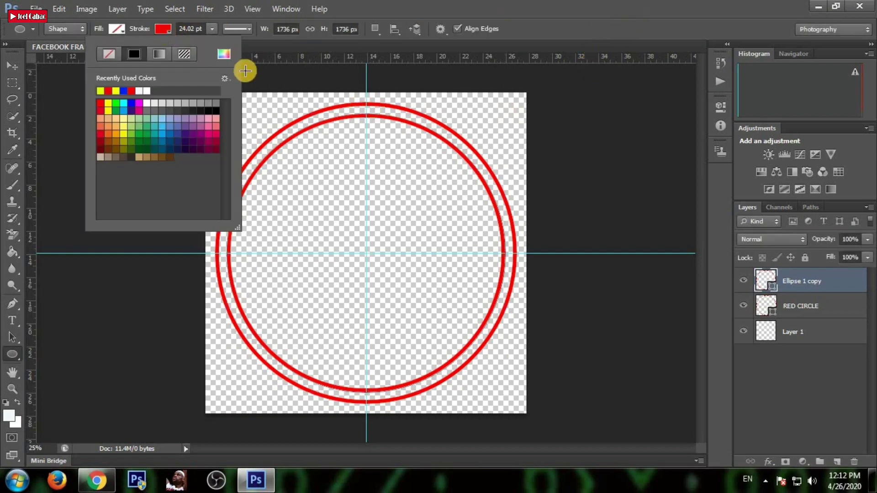
pyautogui.click(224, 53)
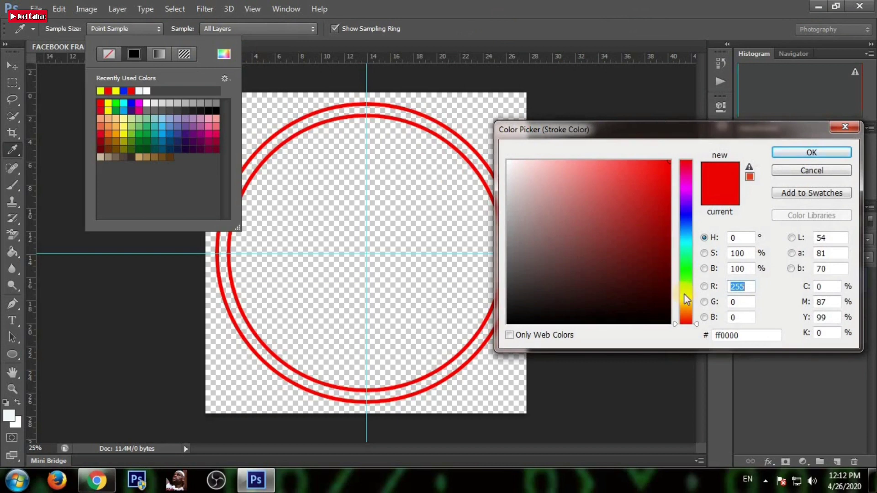
pyautogui.click(684, 295)
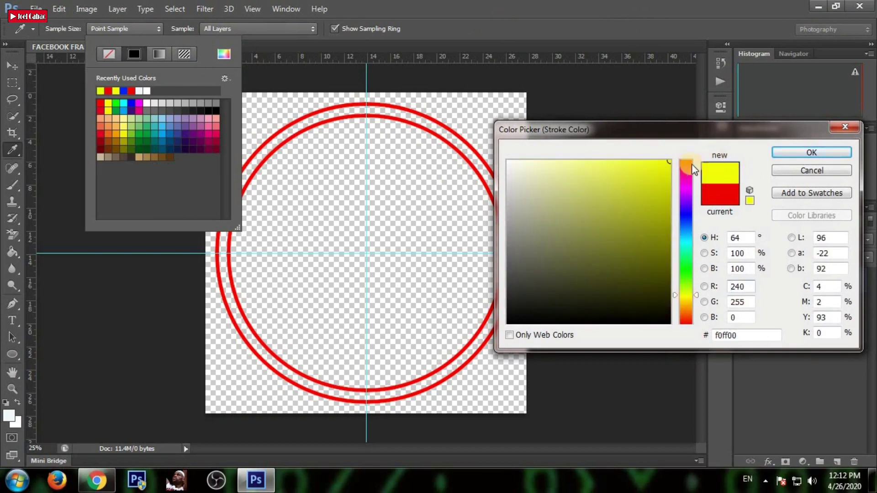
pyautogui.click(797, 158)
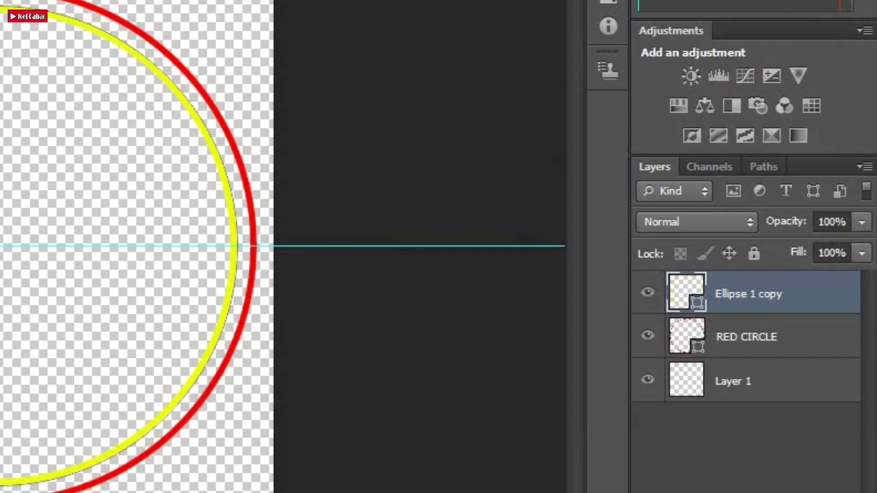
# - Rename the inner circle's layer YELLOW CIRCLE
pyautogui.doubleClick(751, 296)
pyautogui.write('YE')
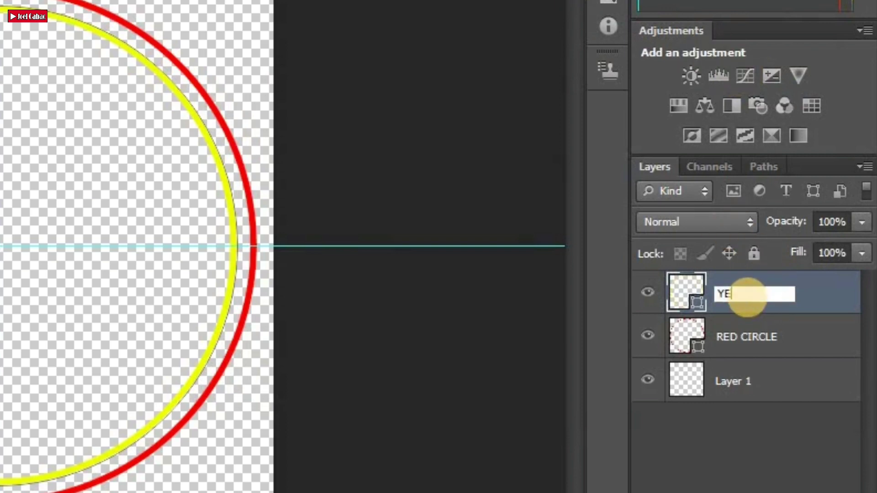
pyautogui.write('LLOW CIRCLE')
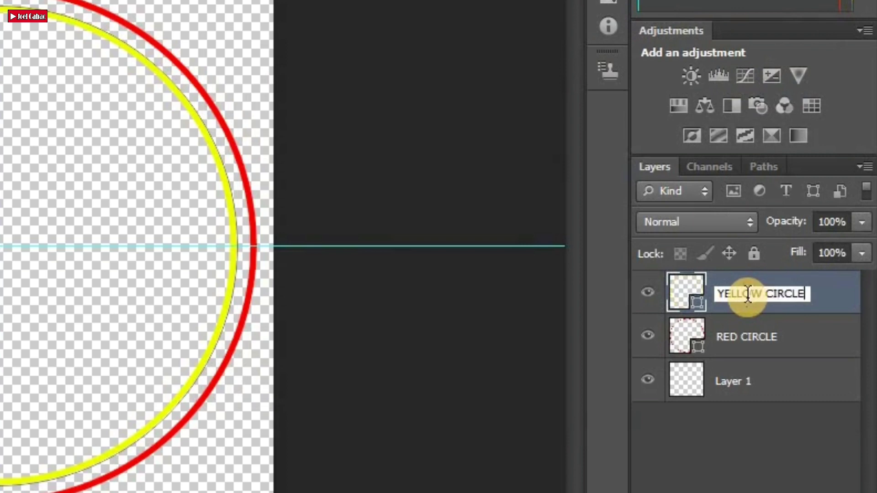
pyautogui.press('Return')
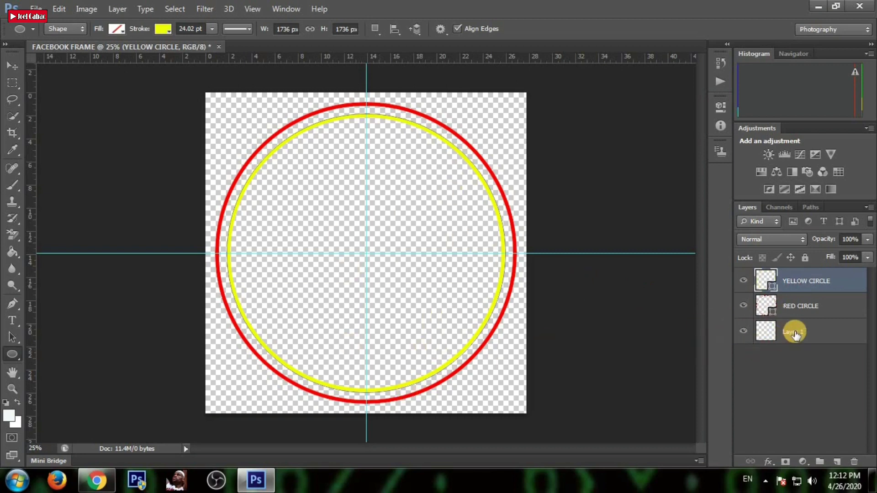
# - Add a black Solid Color fill layer beneath the two circles, in place of the empty Layer 1
pyautogui.click(794, 333)
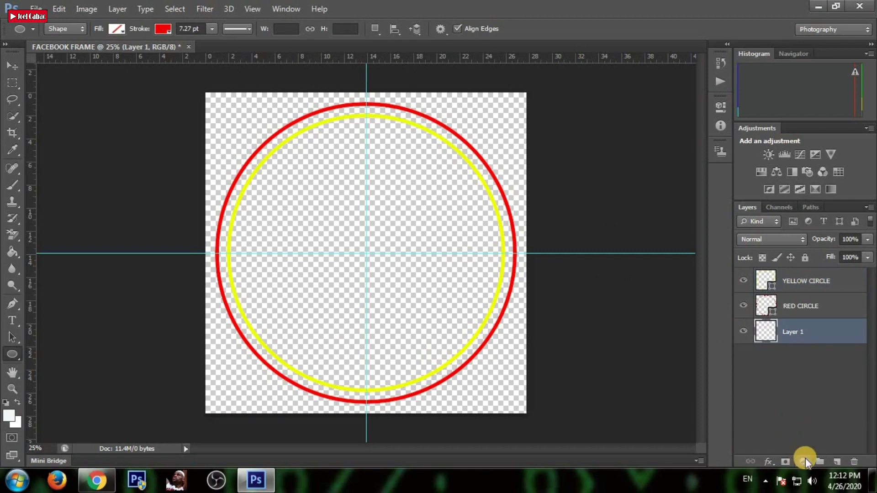
pyautogui.click(805, 459)
pyautogui.click(788, 175)
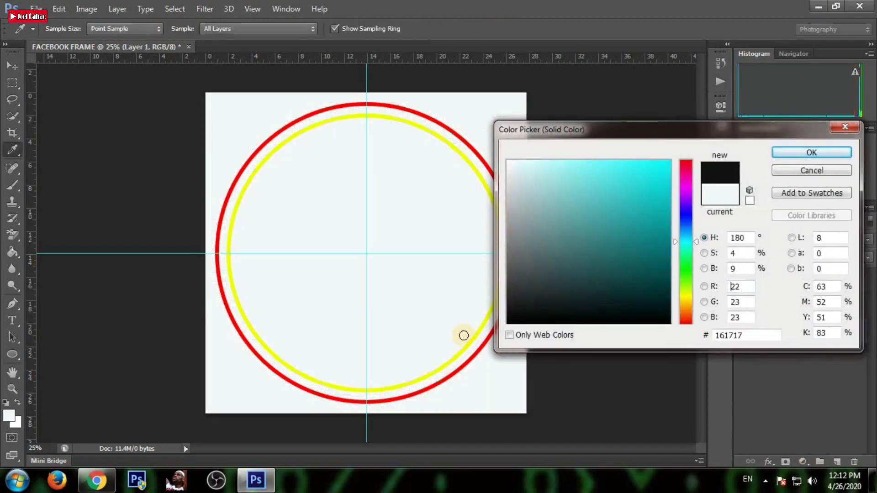
pyautogui.click(508, 322)
pyautogui.click(827, 153)
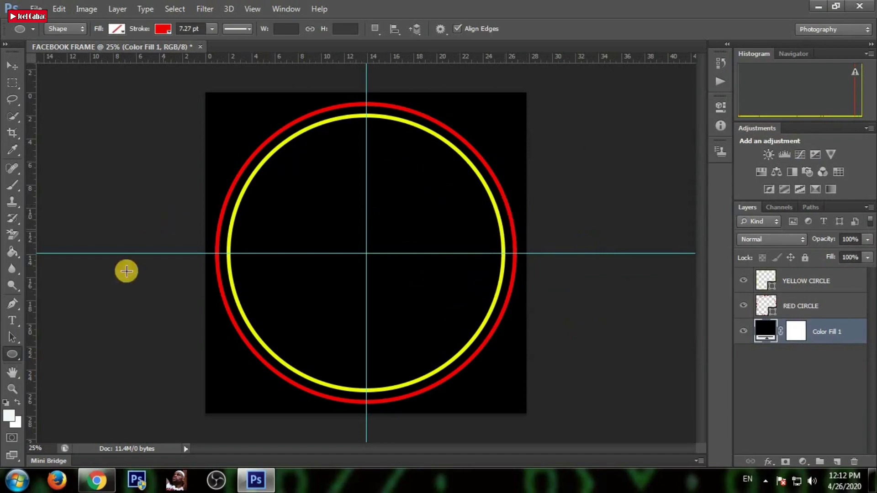
# - Add the white 150 pt Impact text #WeHealAsOne inside the yellow circle and move it straight down to the circle's lower part
pyautogui.click(817, 281)
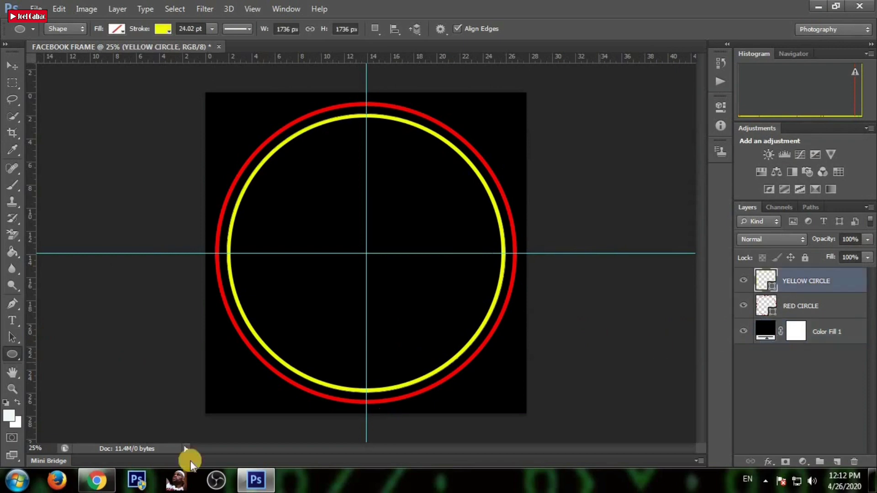
pyautogui.click(16, 323)
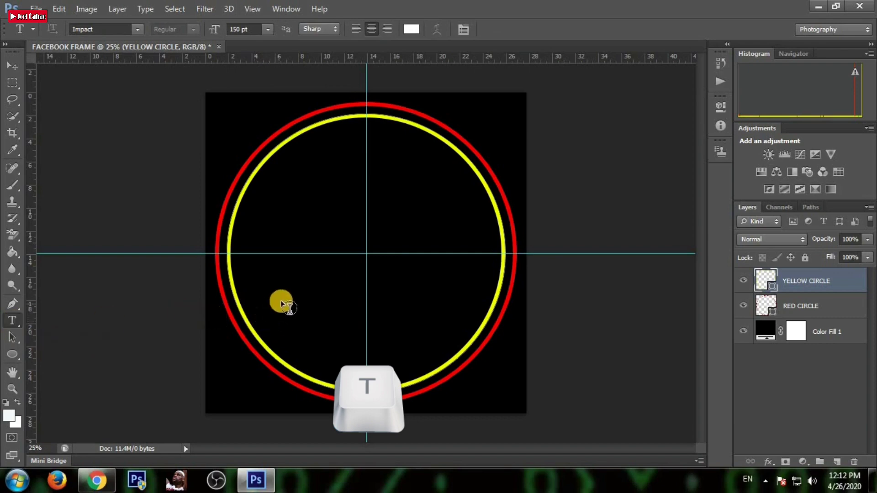
pyautogui.click(270, 268)
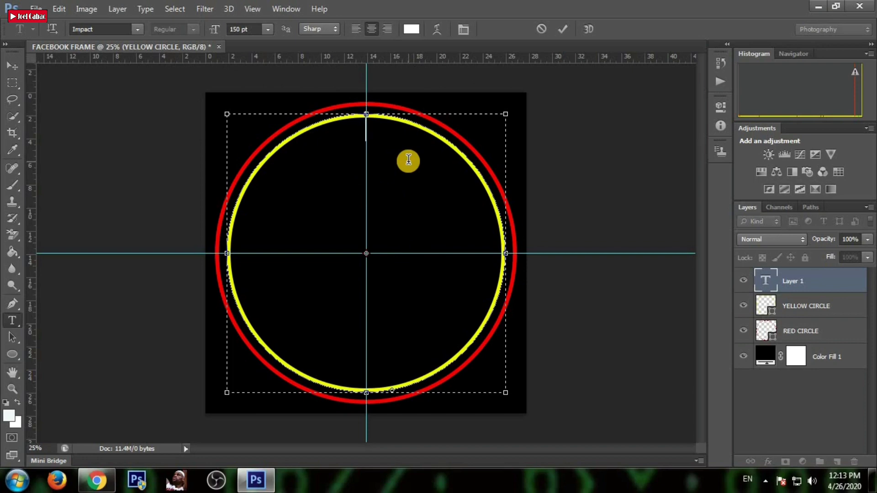
pyautogui.write('#W')
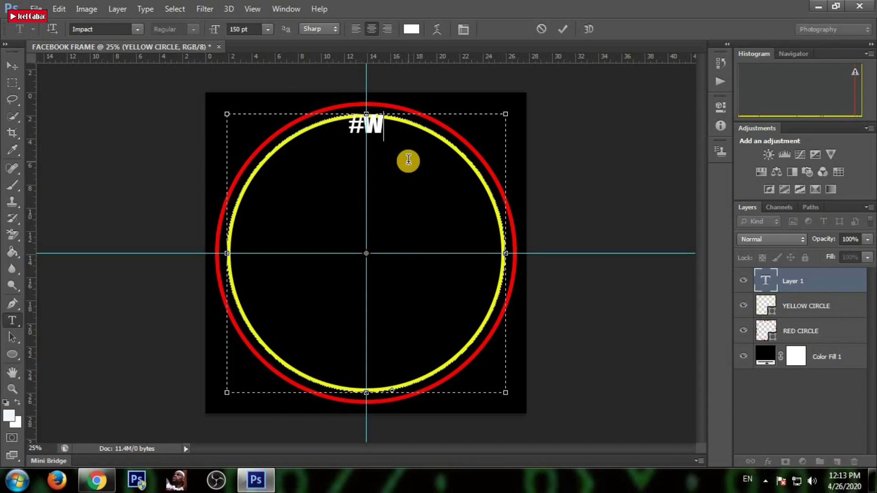
pyautogui.write('e')
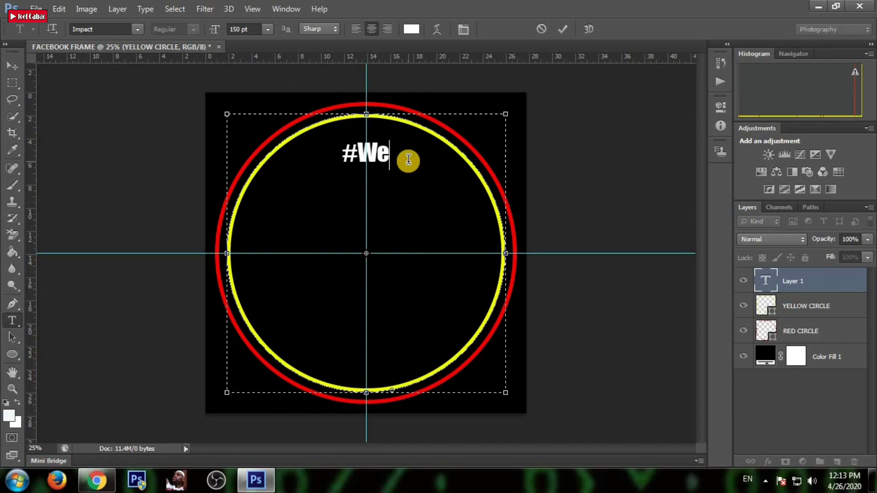
pyautogui.write('He')
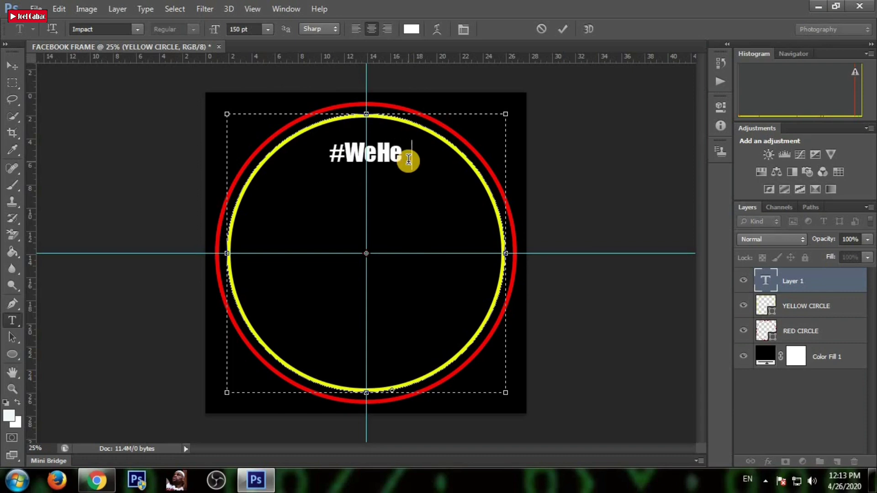
pyautogui.write('alAs')
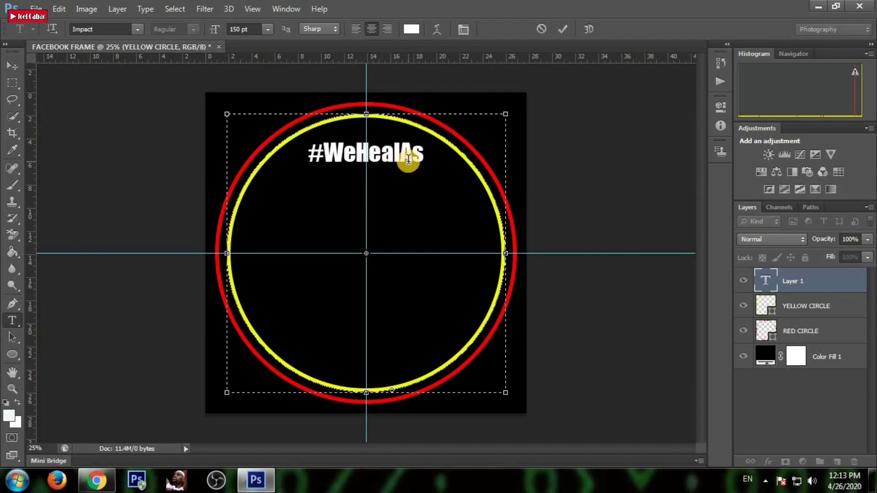
pyautogui.press('BackSpace')
pyautogui.write('One')
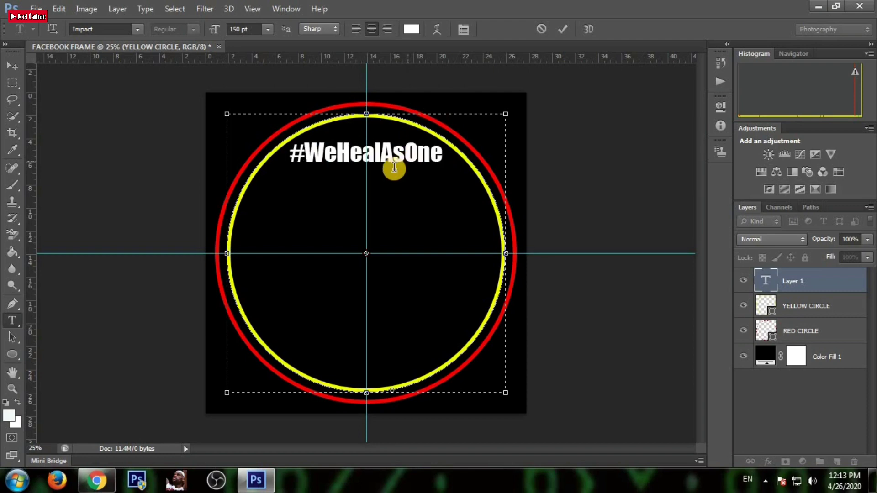
pyautogui.click(566, 28)
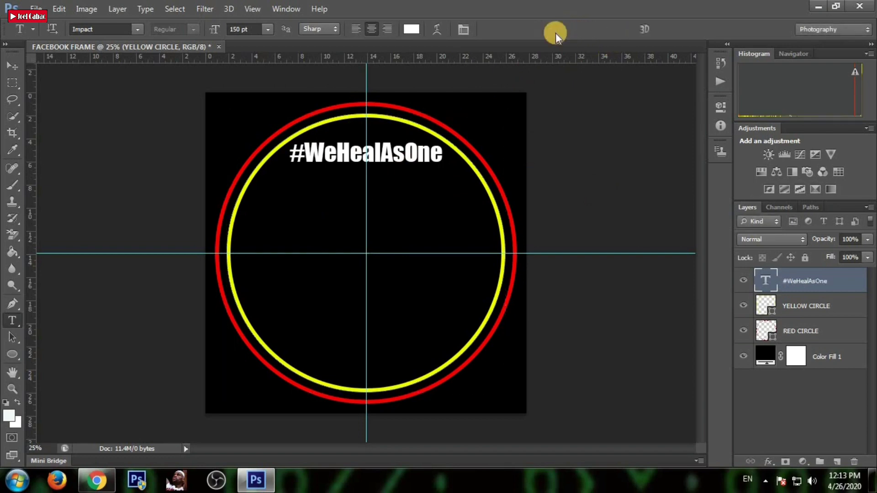
pyautogui.click(15, 65)
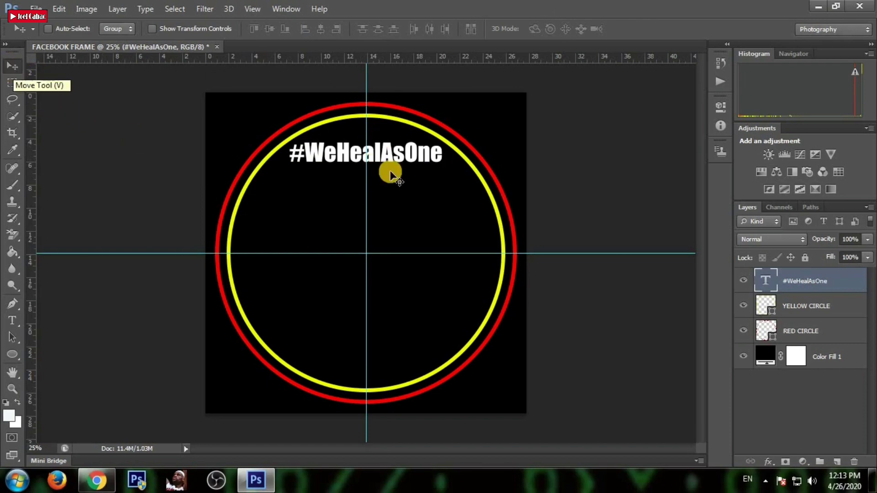
pyautogui.moveTo(440, 159); pyautogui.dragTo(433, 351)
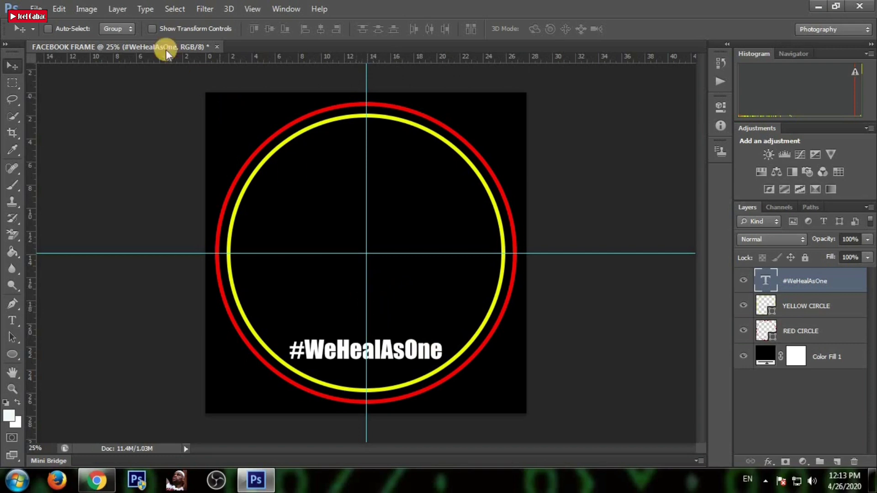
# - Place the coronavirus PNG image from the Desktop into the frame document
pyautogui.click(36, 8)
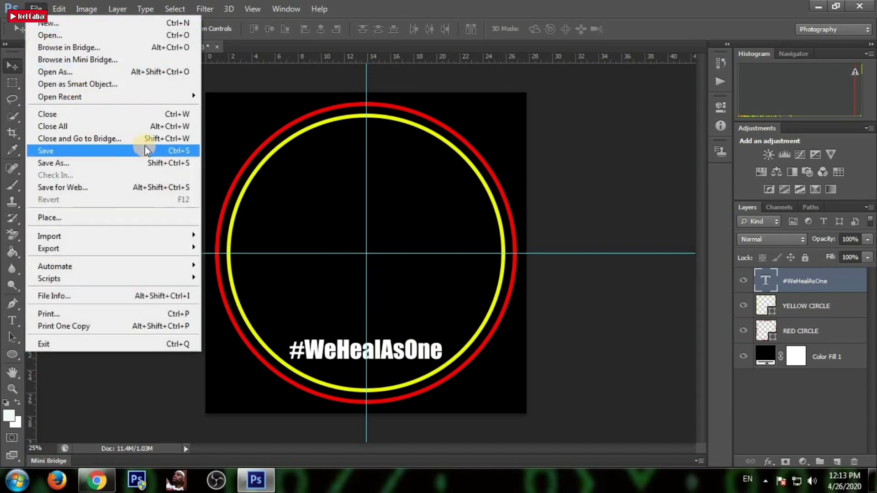
pyautogui.click(185, 218)
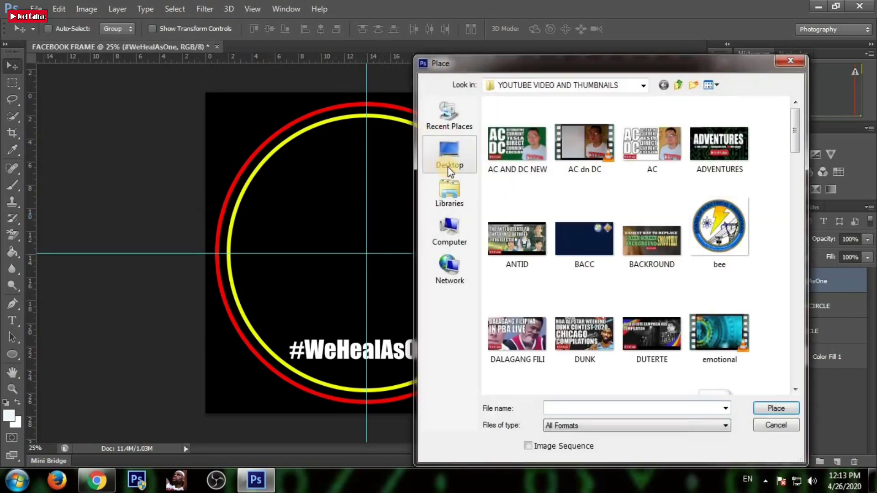
pyautogui.click(447, 164)
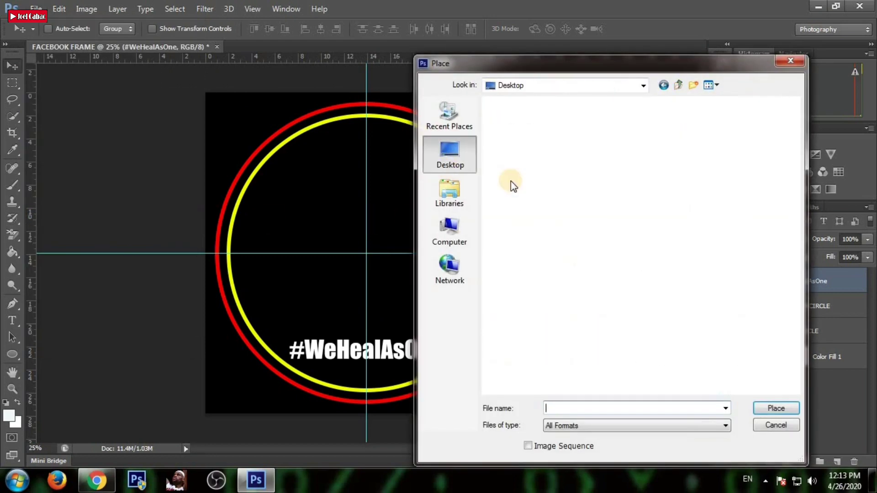
pyautogui.scroll(-3, 796, 255)
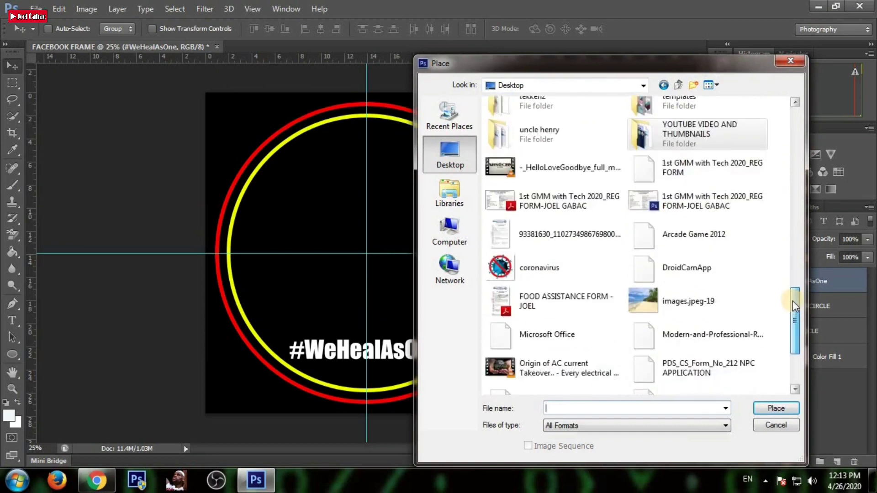
pyautogui.moveTo(794, 322); pyautogui.dragTo(793, 295)
pyautogui.doubleClick(571, 347)
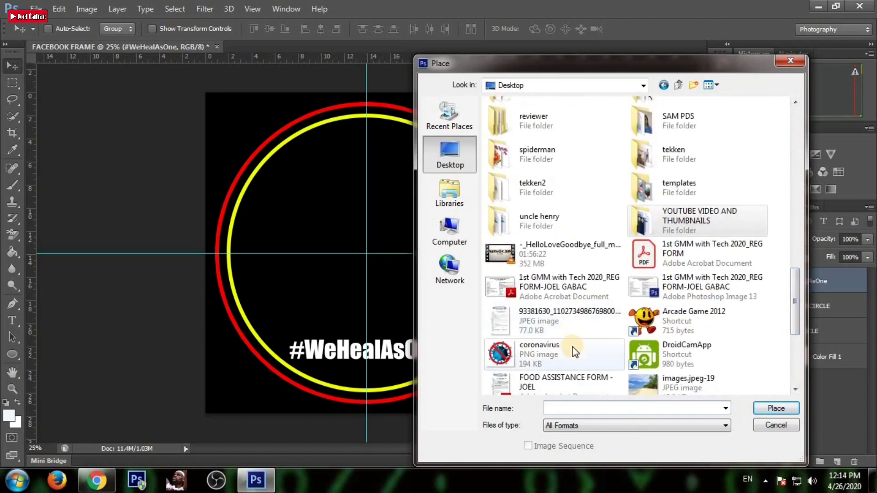
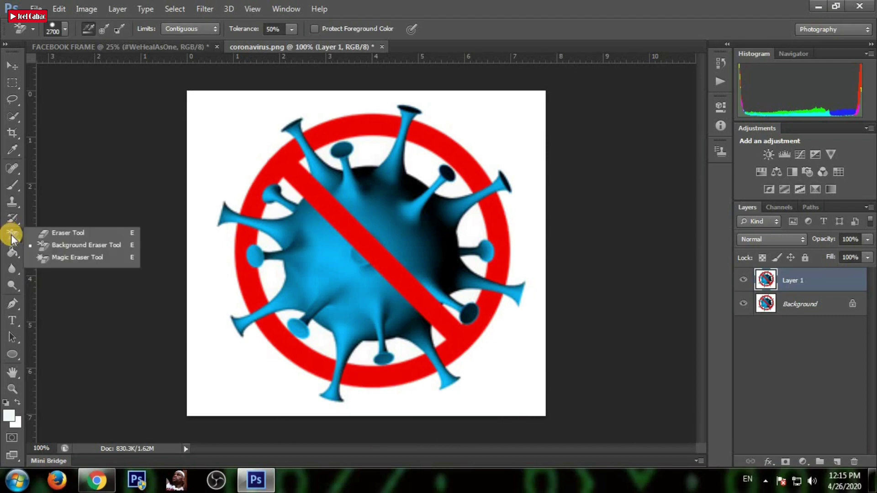
# - Hide the coronavirus image's Background layer and try the Eraser tool on Layer 1's upper-left area, undoing the strokes
pyautogui.click(77, 237)
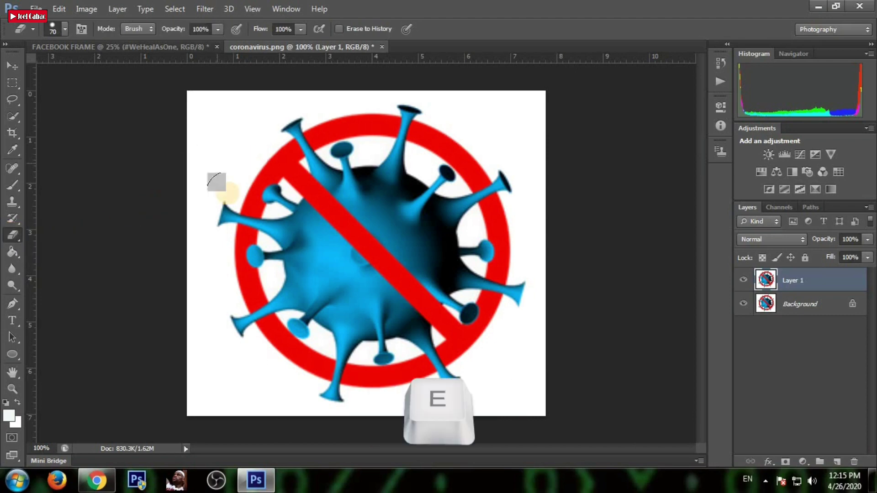
pyautogui.moveTo(243, 183)
pyautogui.mouseDown()
pyautogui.moveTo(261, 231)
pyautogui.moveTo(313, 176)
pyautogui.mouseUp()
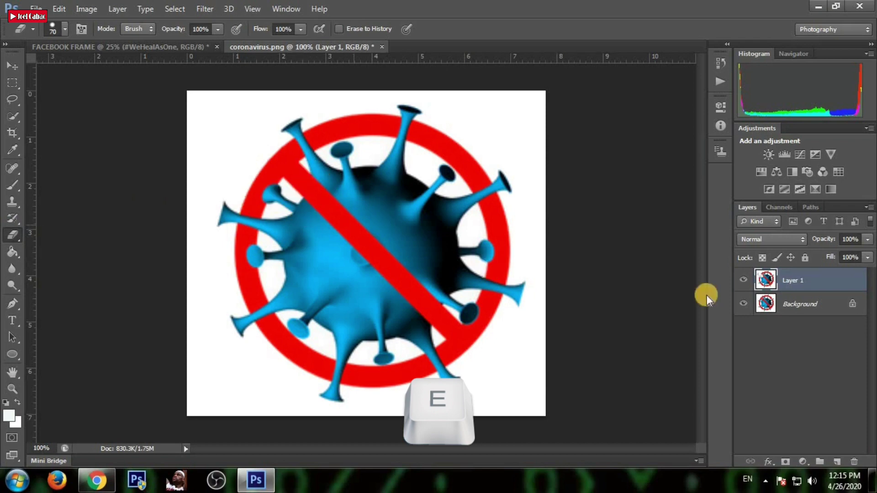
pyautogui.click(742, 302)
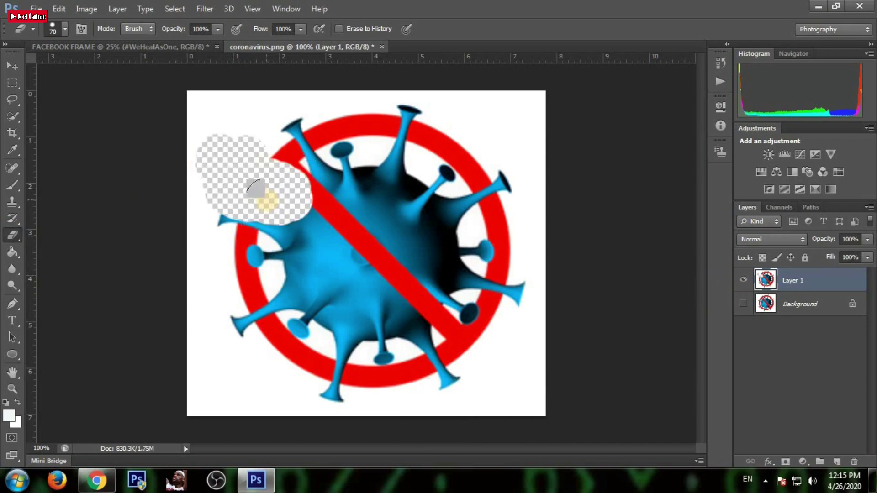
pyautogui.moveTo(276, 215)
pyautogui.mouseDown()
pyautogui.moveTo(231, 187)
pyautogui.moveTo(237, 180)
pyautogui.mouseUp()
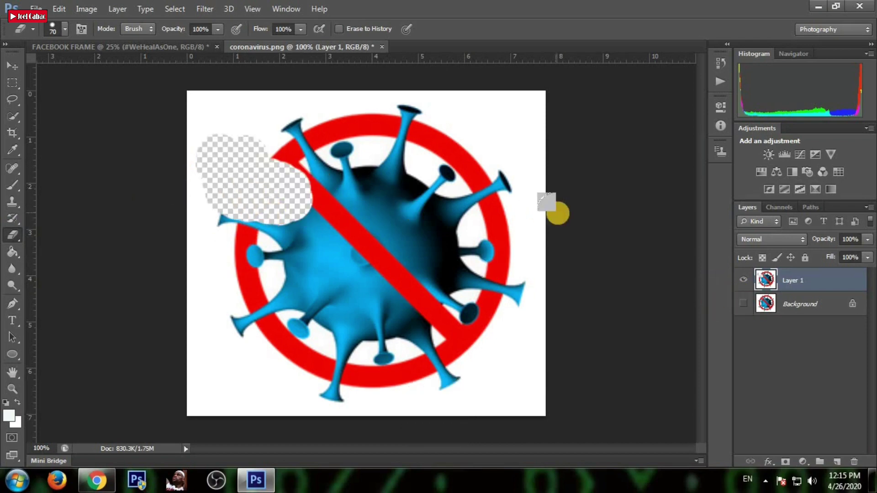
pyautogui.hotkey('ctrl', 'alt', 'z')
pyautogui.hotkey('ctrl', 'alt', 'z')
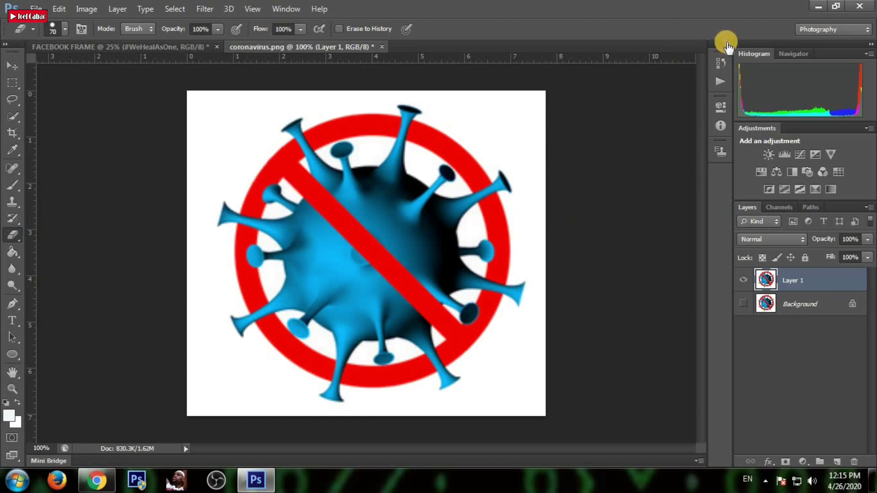
pyautogui.click(727, 44)
pyautogui.click(726, 43)
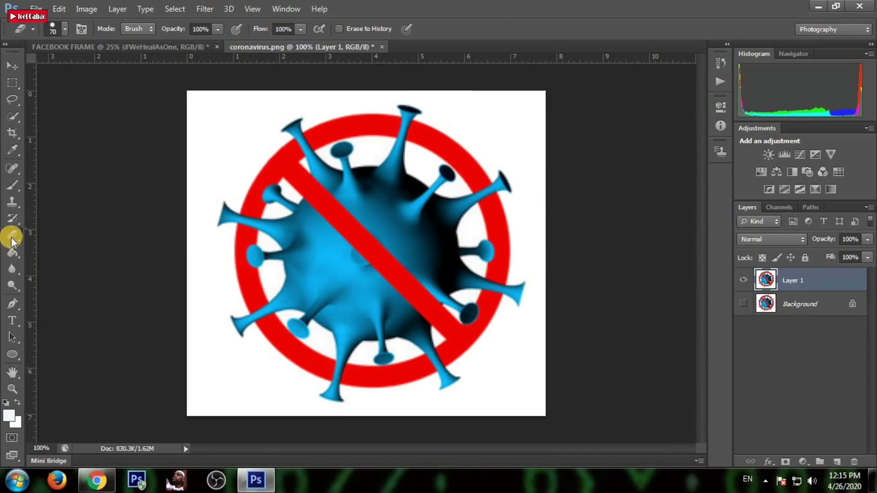
# - Erase the white area outside the red prohibition ring on Layer 1 with the Magic Eraser tool at tolerance 32
pyautogui.moveTo(11, 236); pyautogui.dragTo(62, 251)
pyautogui.click(86, 259)
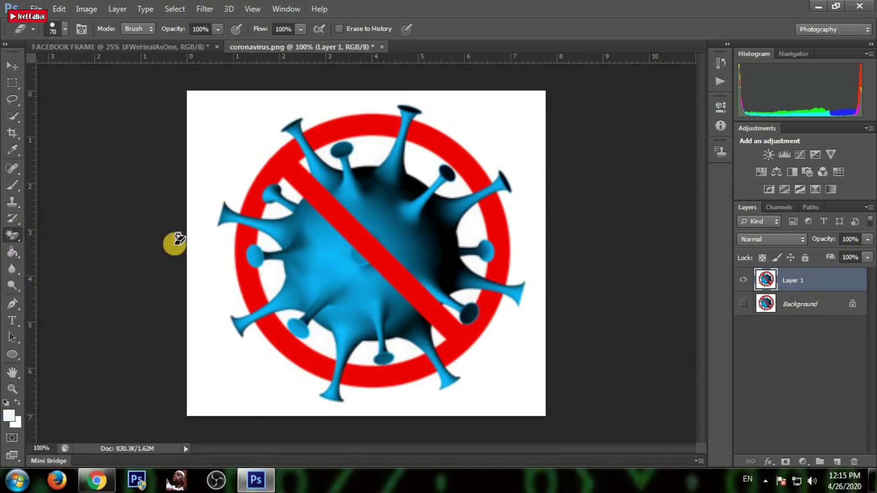
pyautogui.click(238, 156)
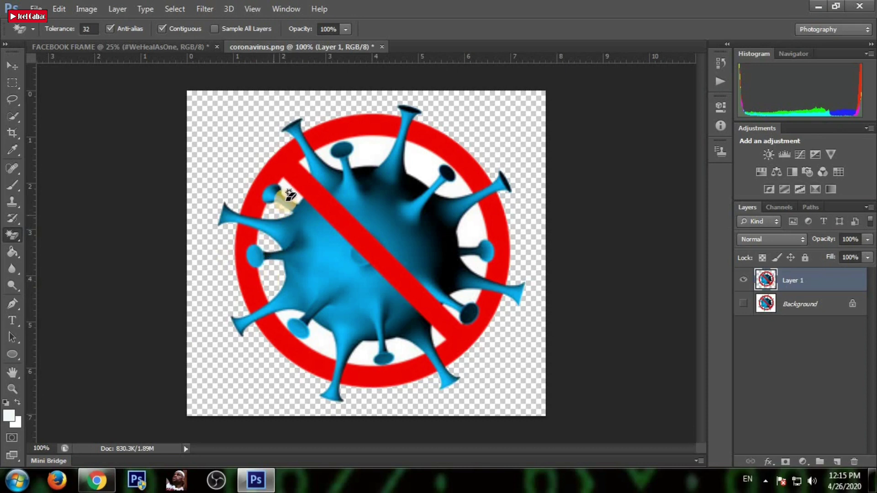
pyautogui.click(332, 196)
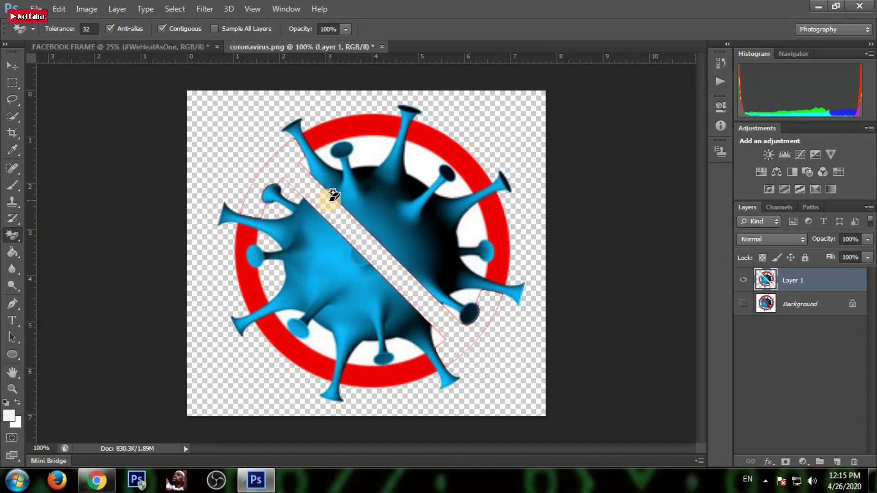
pyautogui.hotkey('ctrl', 'z')
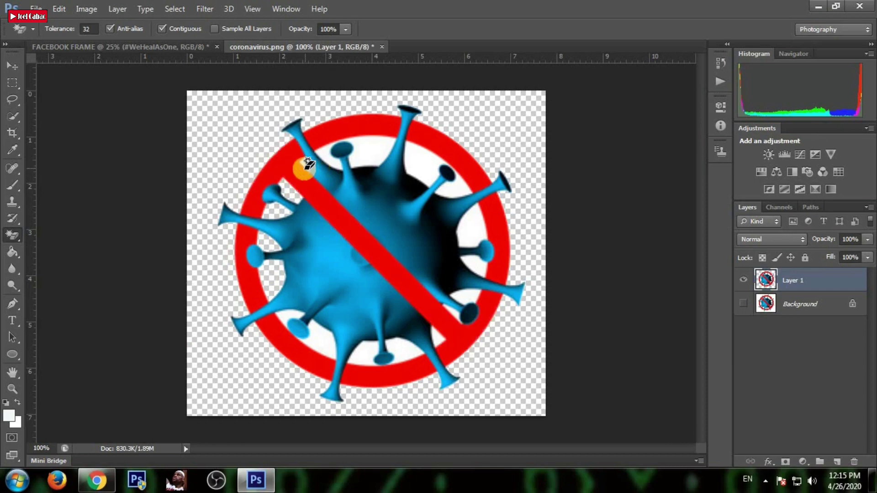
pyautogui.click(304, 168)
pyautogui.hotkey('ctrl', 'z')
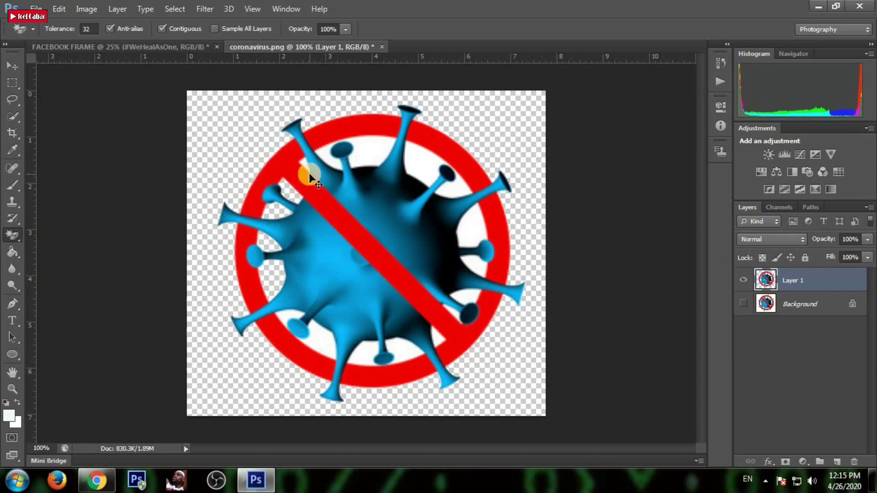
# - Erase the white gaps between the virus spikes along the upper and right inside of the red ring with the Magic Eraser
pyautogui.scroll(3, 309, 172)
pyautogui.scroll(3, 192, 162)
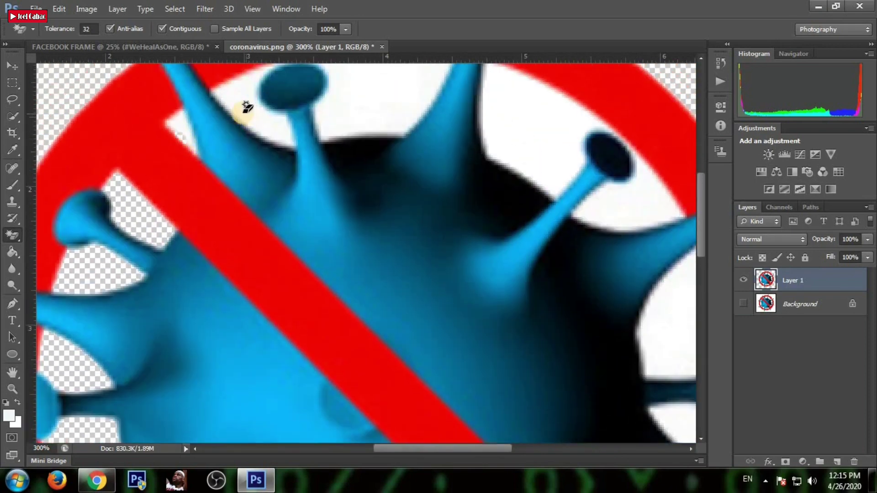
pyautogui.click(372, 111)
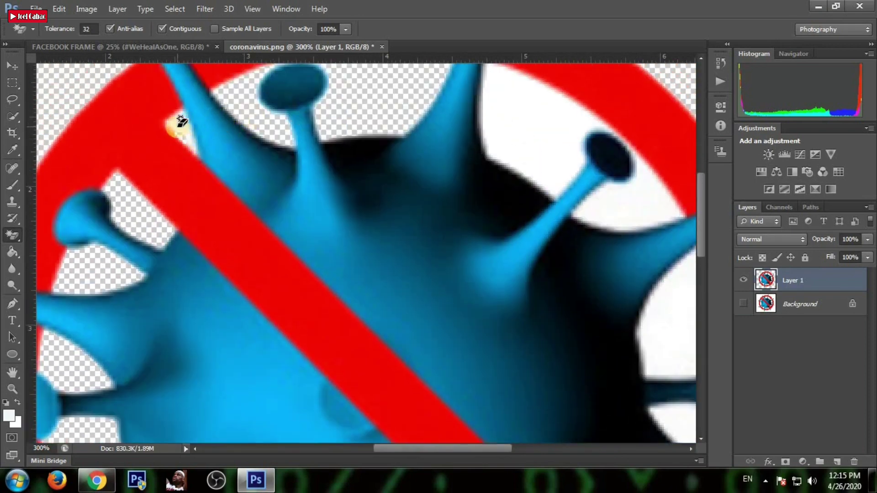
pyautogui.click(528, 167)
pyautogui.scroll(1, 528, 166)
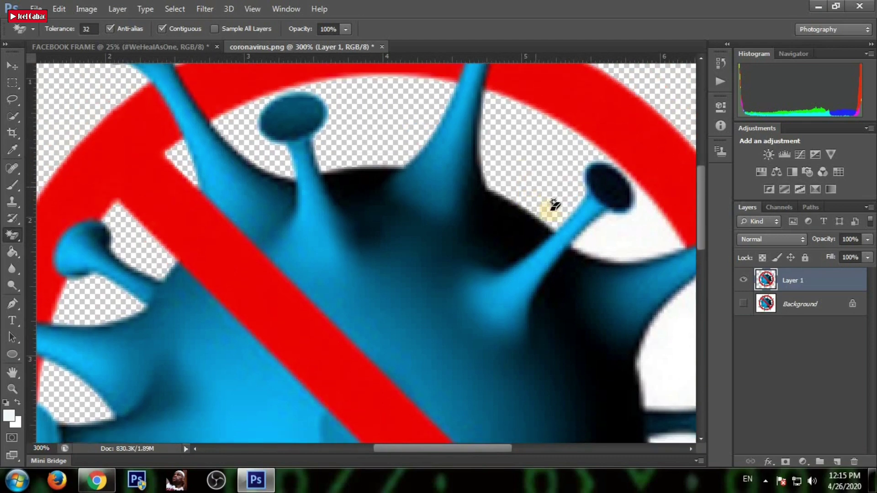
pyautogui.scroll(-2, 621, 238)
pyautogui.click(667, 294)
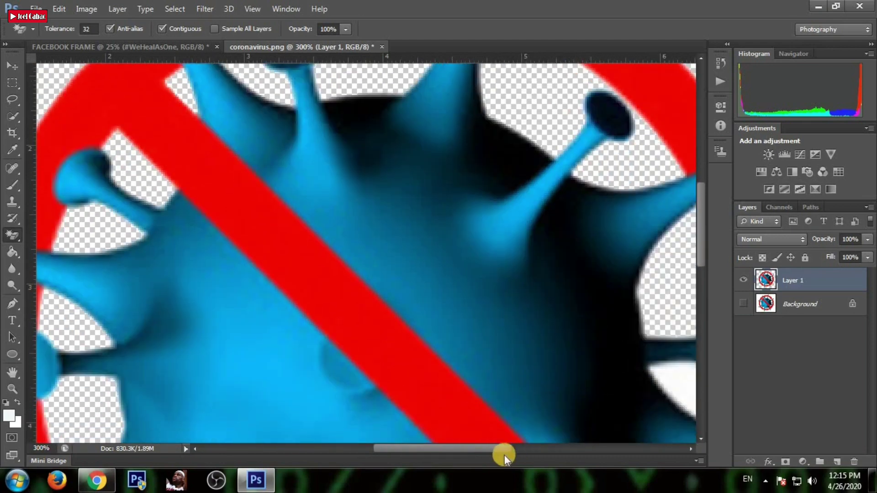
# - Erase the white gaps around the lower-right spikes inside the red ring with the Background Eraser tool at 50% tolerance
pyautogui.moveTo(495, 449); pyautogui.dragTo(541, 450)
pyautogui.scroll(-1, 499, 352)
pyautogui.scroll(-2, 457, 301)
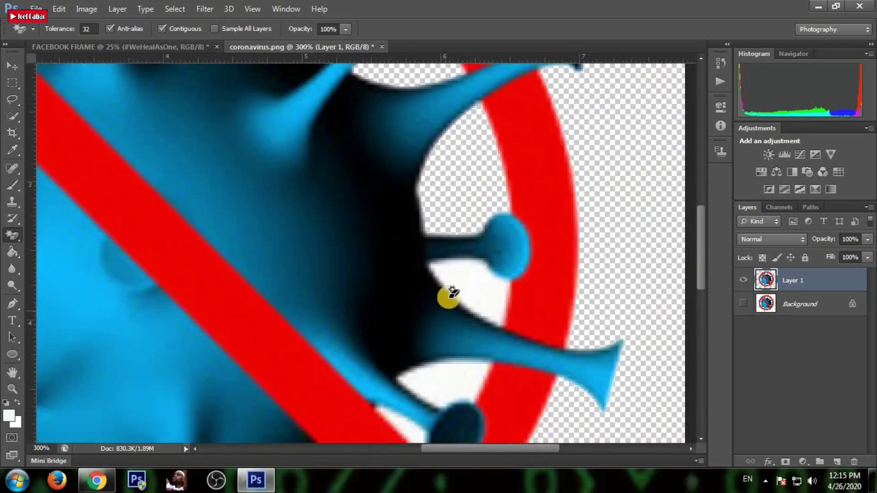
pyautogui.rightClick(18, 235)
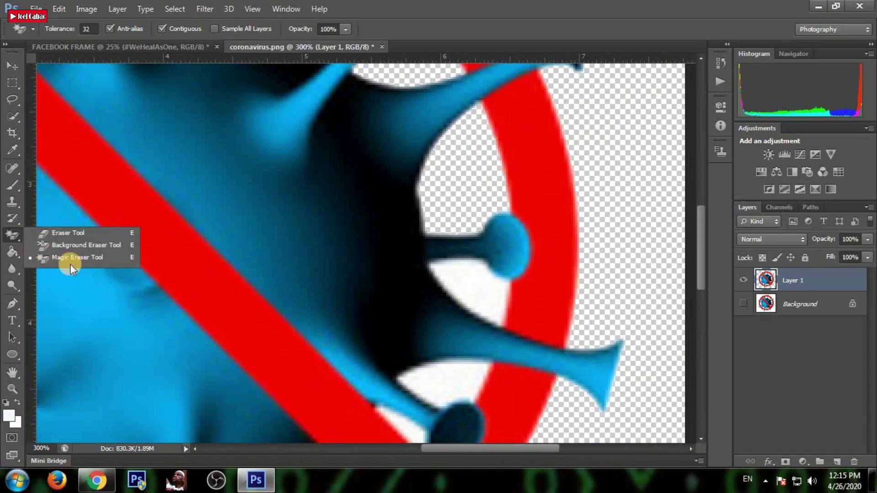
pyautogui.click(83, 244)
pyautogui.click(467, 280)
pyautogui.scroll(-1, 475, 326)
pyautogui.click(454, 342)
pyautogui.hotkey('ctrl', '-')
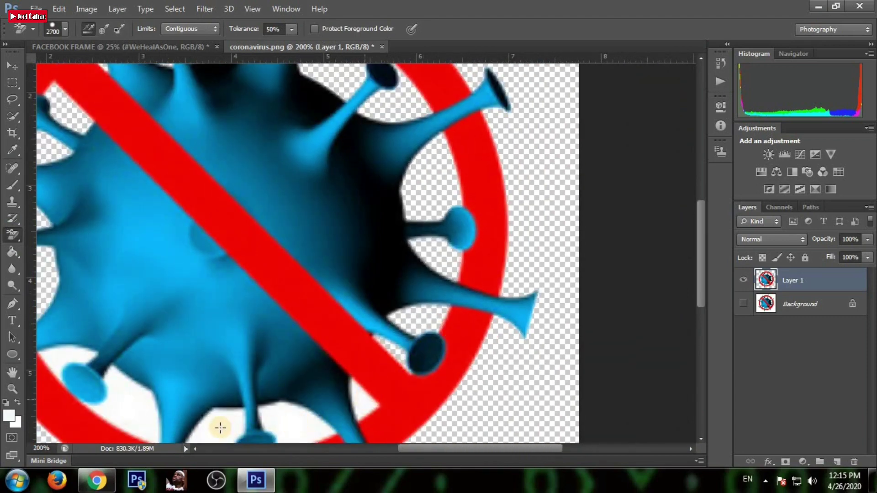
# - Erase the remaining white gaps around the lower and lower-left virus spikes inside the red ring with the Background Eraser tool
pyautogui.click(76, 349)
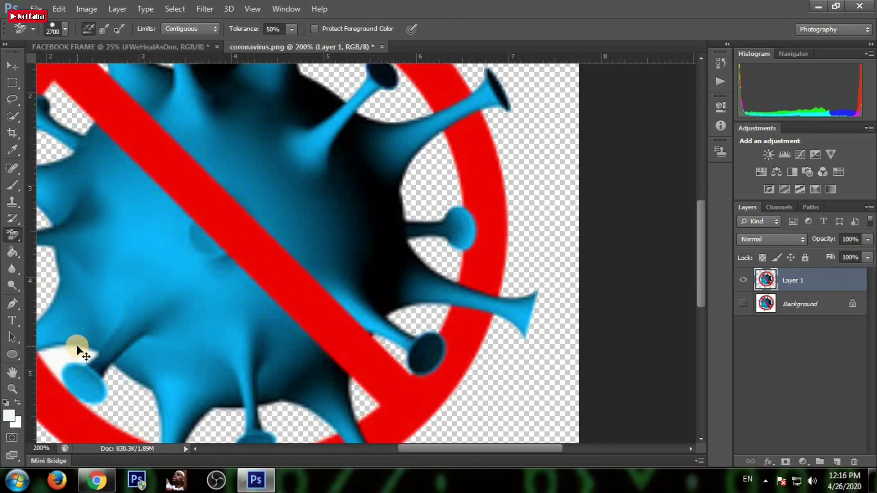
pyautogui.hotkey('ctrl', '-')
pyautogui.hotkey('ctrl', '+')
pyautogui.click(200, 380)
pyautogui.hotkey('ctrl', '-')
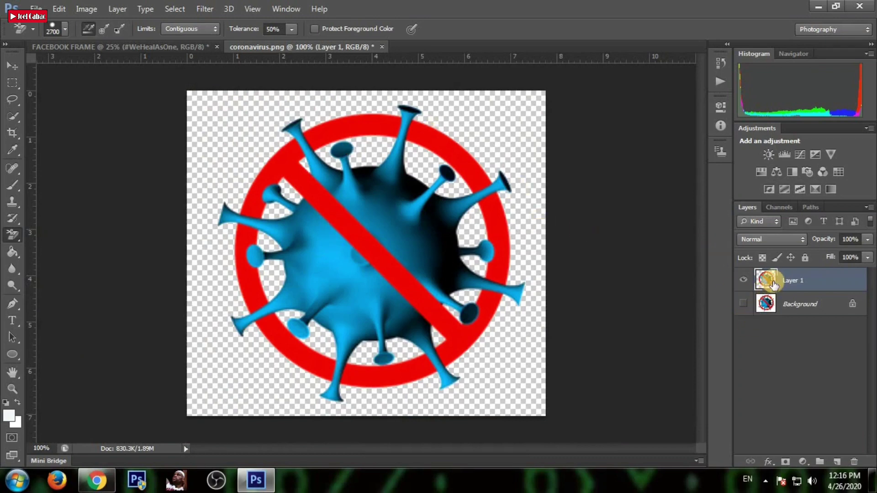
# - Move the cut-out virus into the FACEBOOK FRAME document, scale it to about 58.7%, and centre it on the vertical guide above the #WeHealAsOne text
pyautogui.click(13, 67)
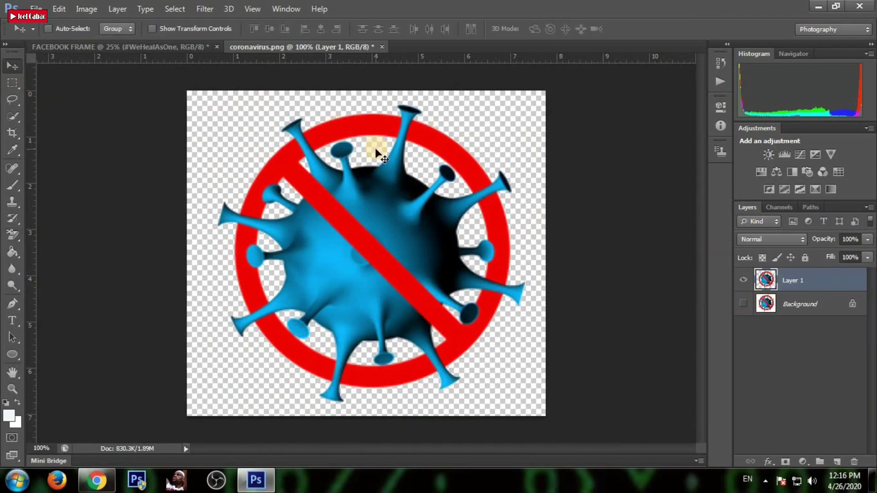
pyautogui.moveTo(385, 172); pyautogui.dragTo(364, 293)
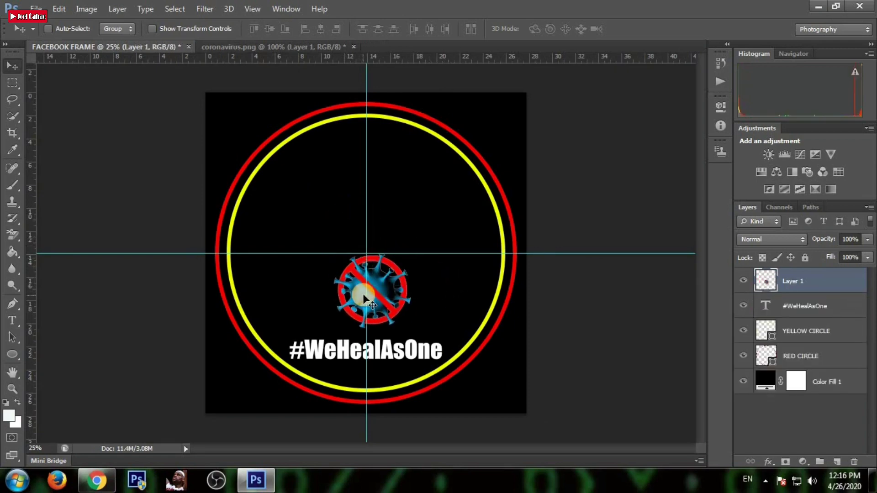
pyautogui.hotkey('ctrl', '+')
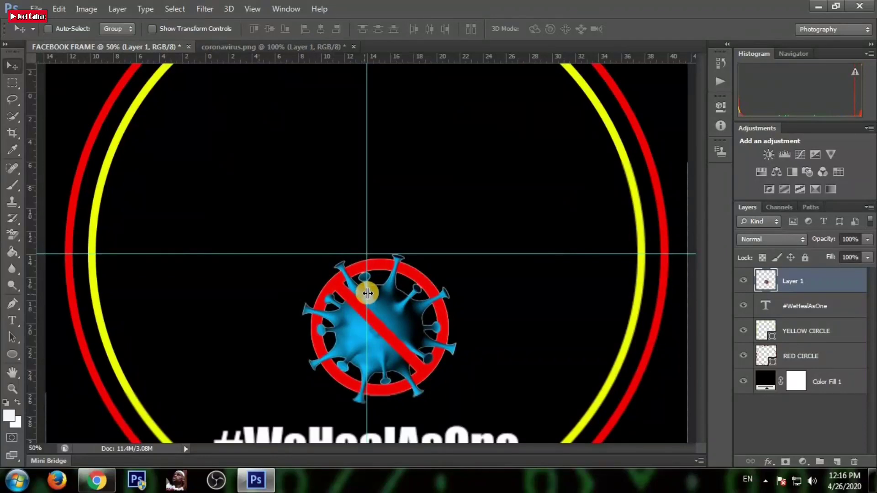
pyautogui.hotkey('ctrl', '-')
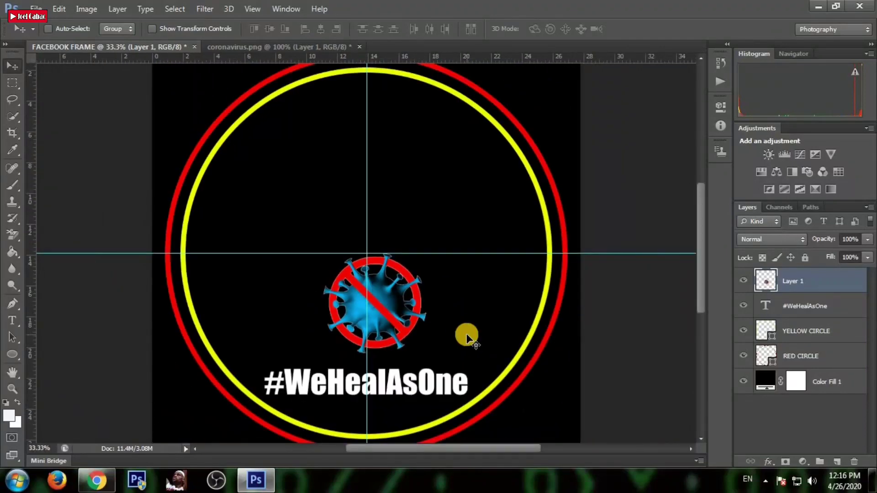
pyautogui.hotkey('ctrl', 't')
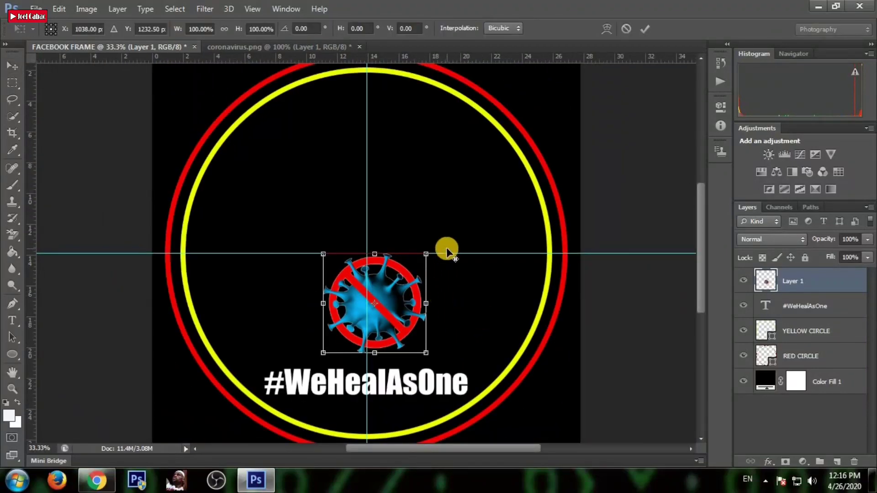
pyautogui.moveTo(423, 254); pyautogui.dragTo(382, 325)
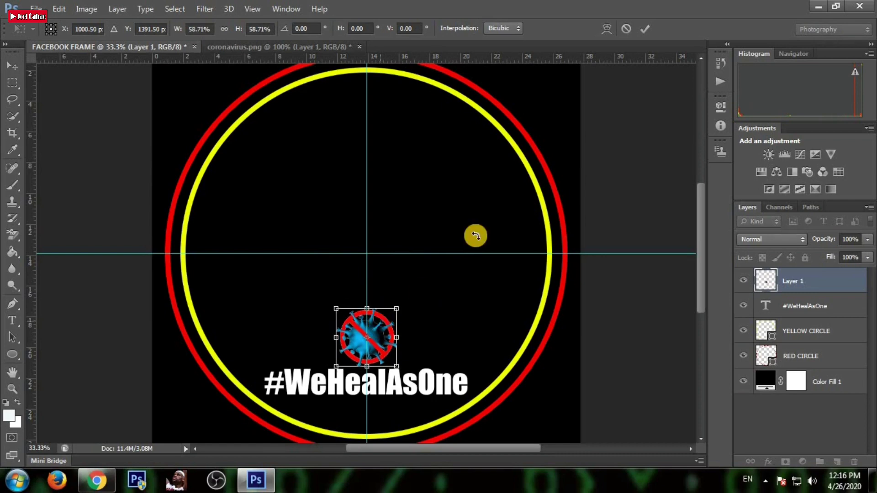
pyautogui.click(646, 28)
# - Scale the #WeHealAsOne text layer's bounding shape to about 83.9% and reposition the text centred beneath the virus image
pyautogui.click(788, 305)
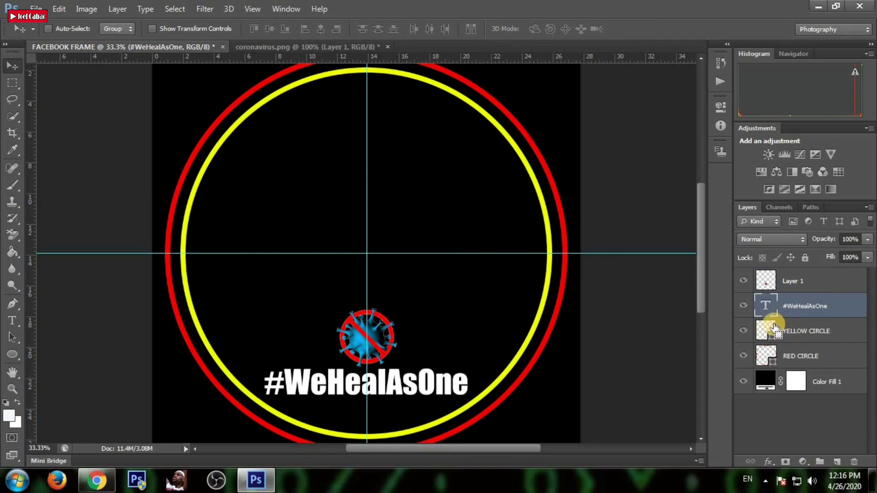
pyautogui.hotkey('ctrl', 't')
pyautogui.moveTo(551, 332); pyautogui.dragTo(535, 347)
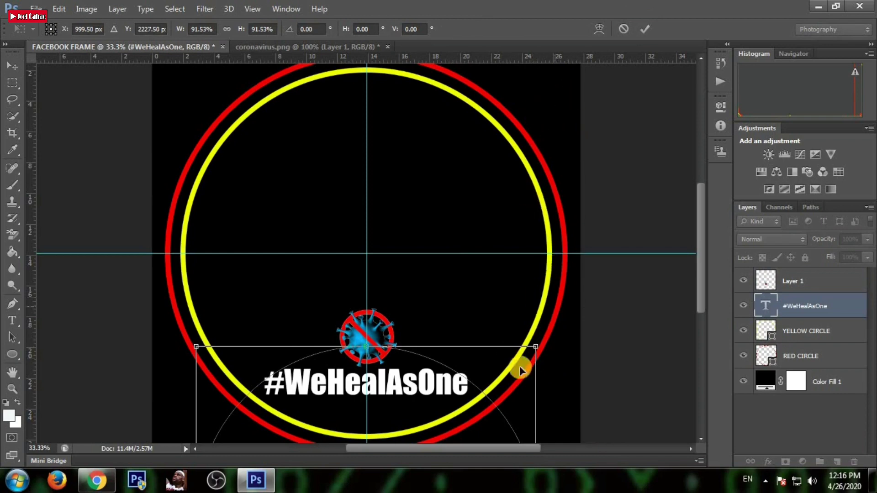
pyautogui.moveTo(536, 347); pyautogui.dragTo(521, 361)
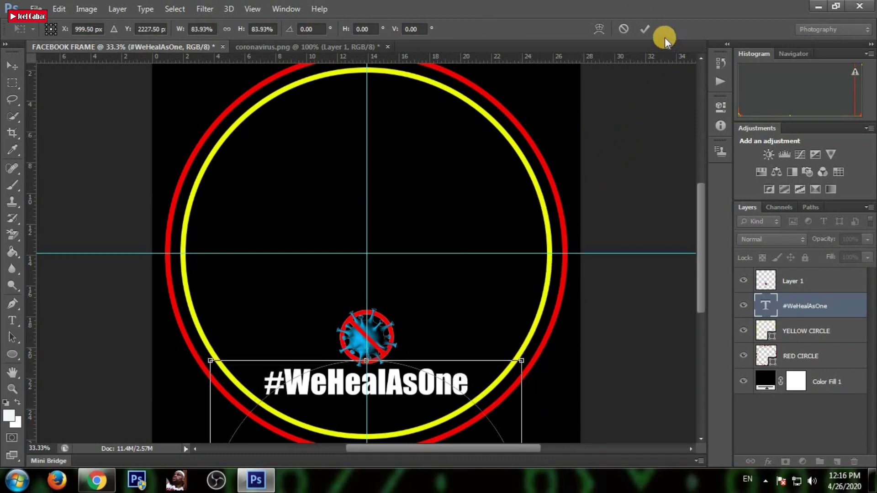
pyautogui.press('Return')
pyautogui.scroll(-2, 502, 287)
pyautogui.moveTo(411, 363)
pyautogui.mouseDown()
pyautogui.moveTo(413, 354)
pyautogui.moveTo(424, 371)
pyautogui.mouseUp()
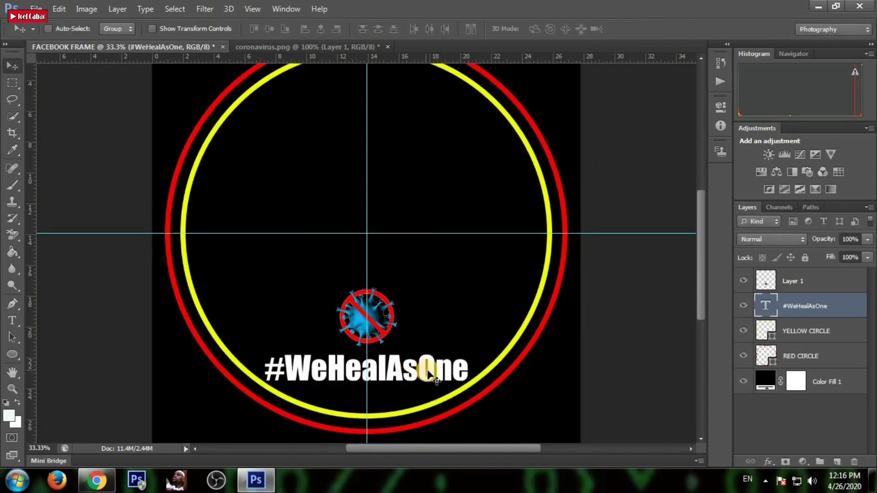
# - Scale the #WeHealAsOne text layer's bounding shape by a further 77.56% and move the text up just beneath the virus image
pyautogui.hotkey('ctrl', 't')
pyautogui.moveTo(520, 310); pyautogui.dragTo(470, 340)
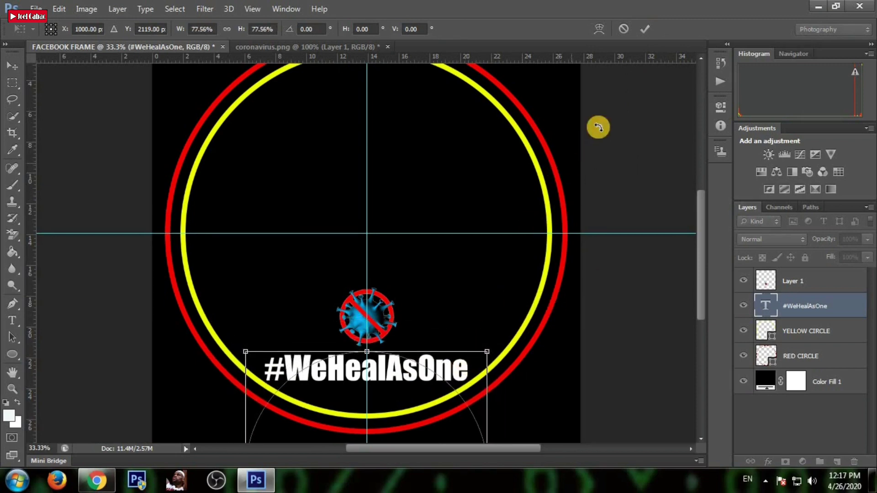
pyautogui.click(652, 32)
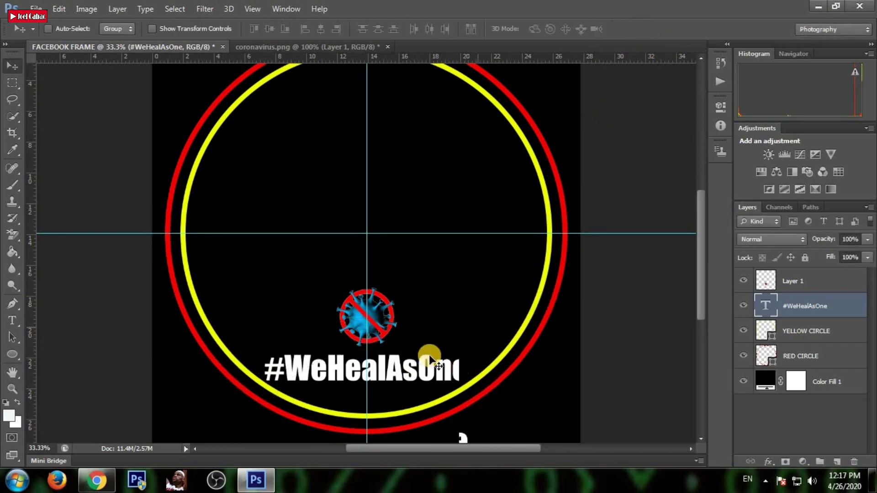
pyautogui.scroll(-2, 430, 347)
pyautogui.moveTo(404, 369); pyautogui.dragTo(402, 321)
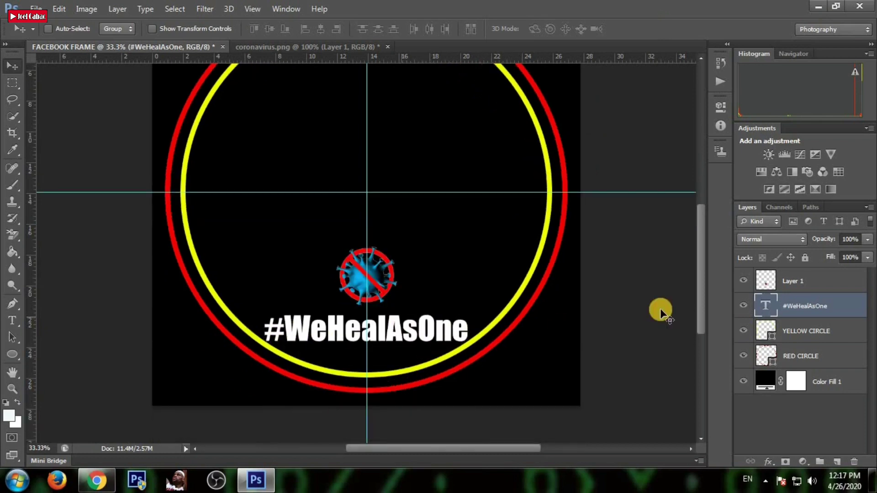
# - Move the virus image slightly down toward the #WeHealAsOne text and rename its layer as png
pyautogui.click(797, 276)
pyautogui.moveTo(377, 278); pyautogui.dragTo(378, 288)
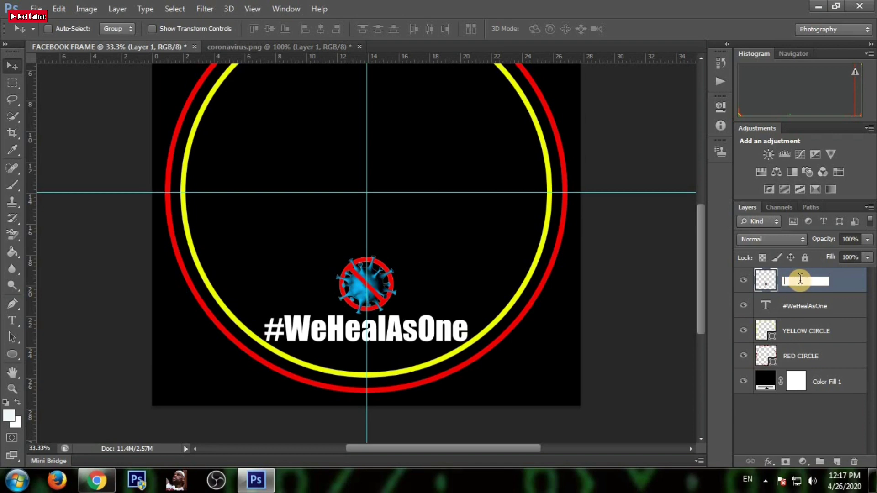
pyautogui.click(799, 281)
pyautogui.write('png')
pyautogui.press('Return')
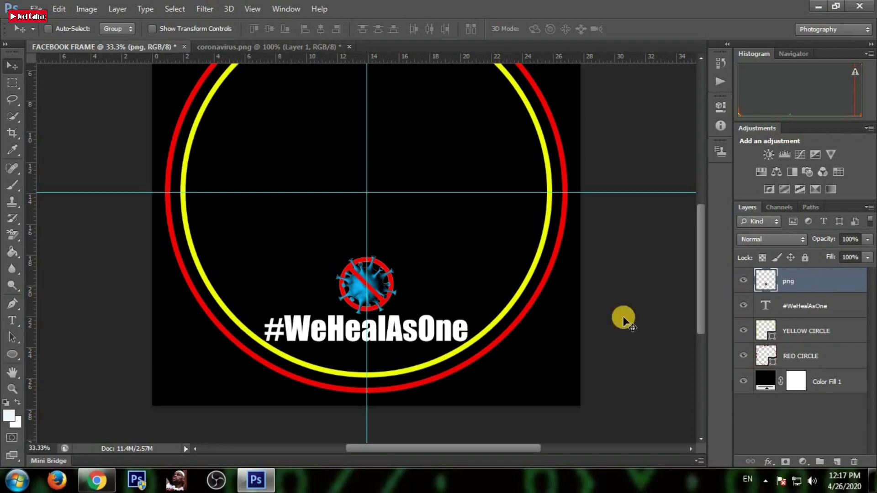
# - Hide the Color Fill 1 layer and save the transparent frame to the desktop as FACEBOOK FRAME.png with Smallest / Slow compression and no interlacing
pyautogui.scroll(2, 641, 156)
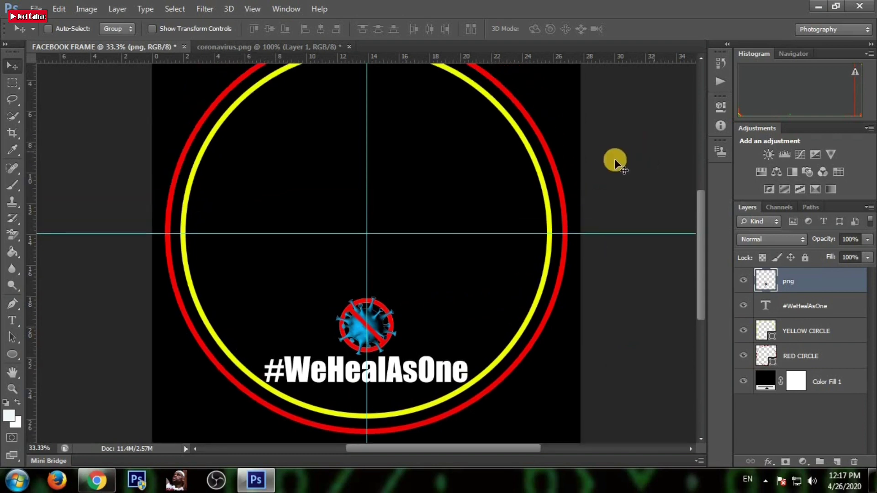
pyautogui.scroll(1, 541, 193)
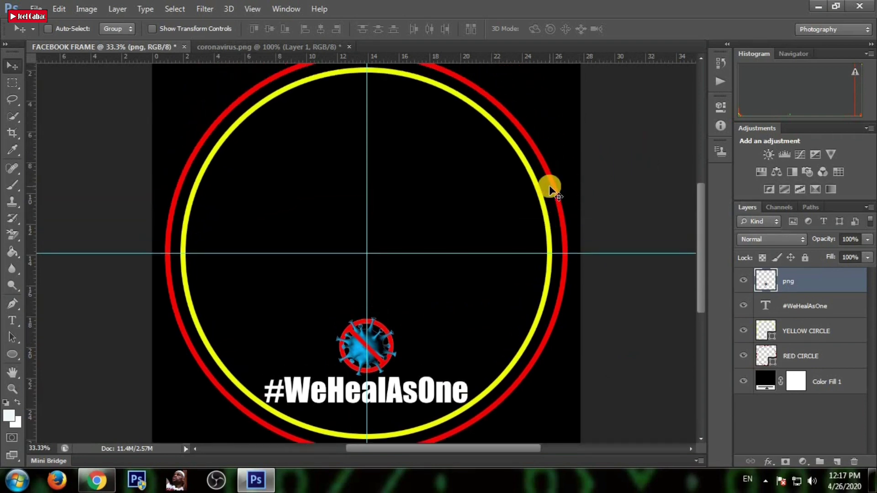
pyautogui.hotkey('ctrl', '-')
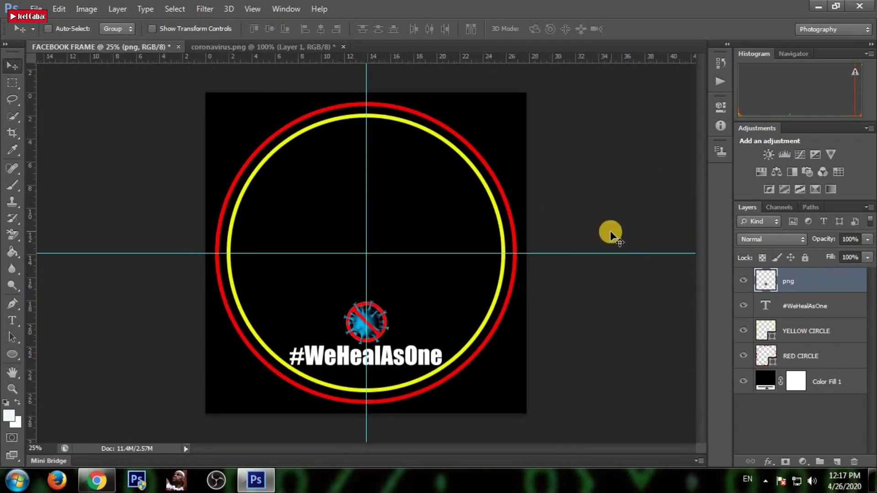
pyautogui.click(743, 382)
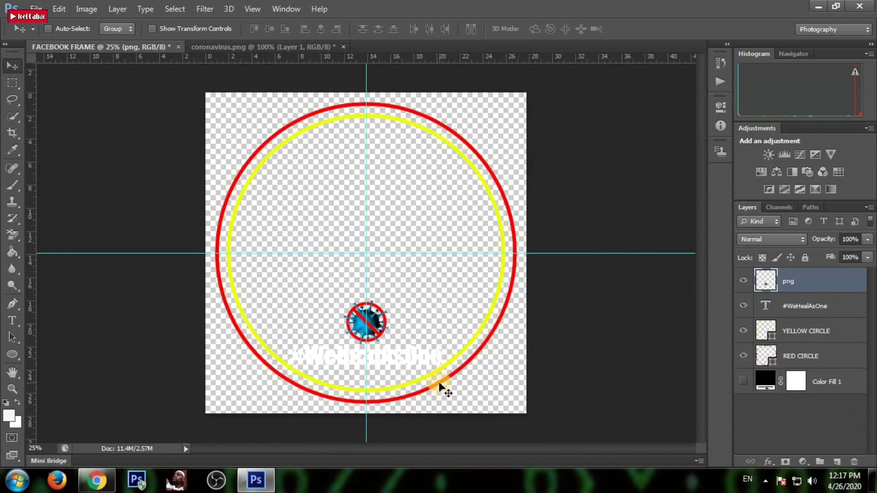
pyautogui.click(36, 8)
pyautogui.click(128, 163)
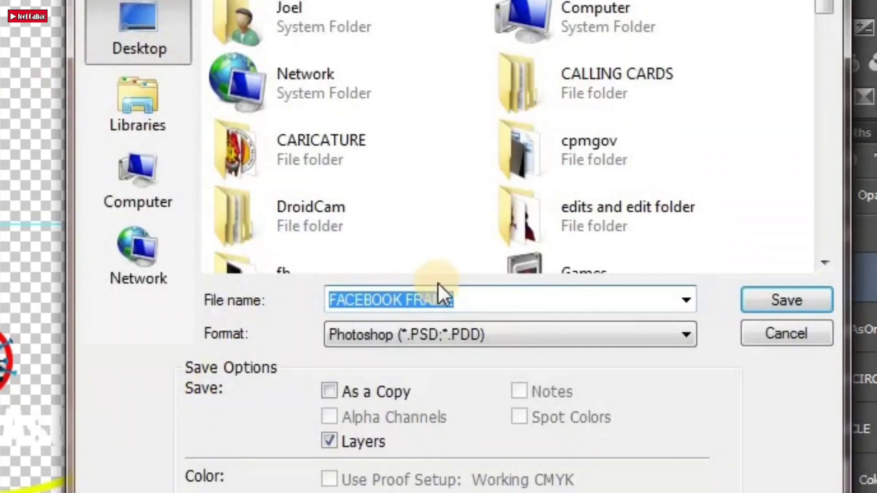
pyautogui.click(505, 334)
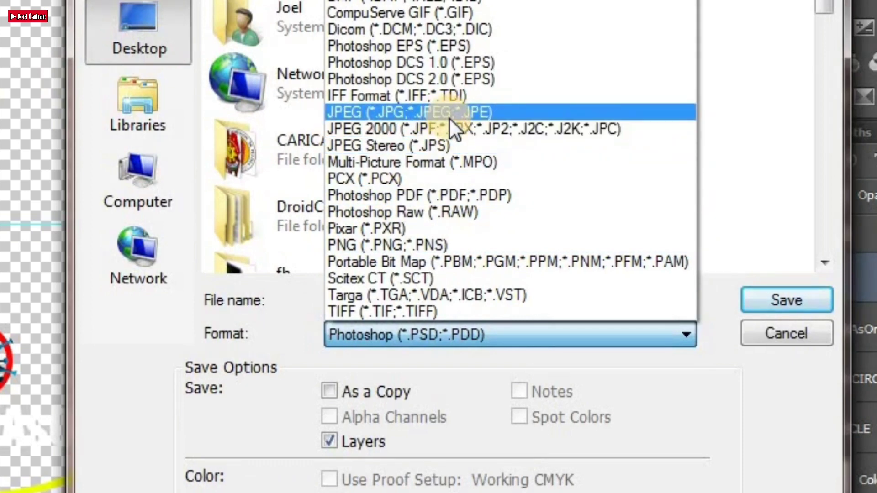
pyautogui.click(447, 247)
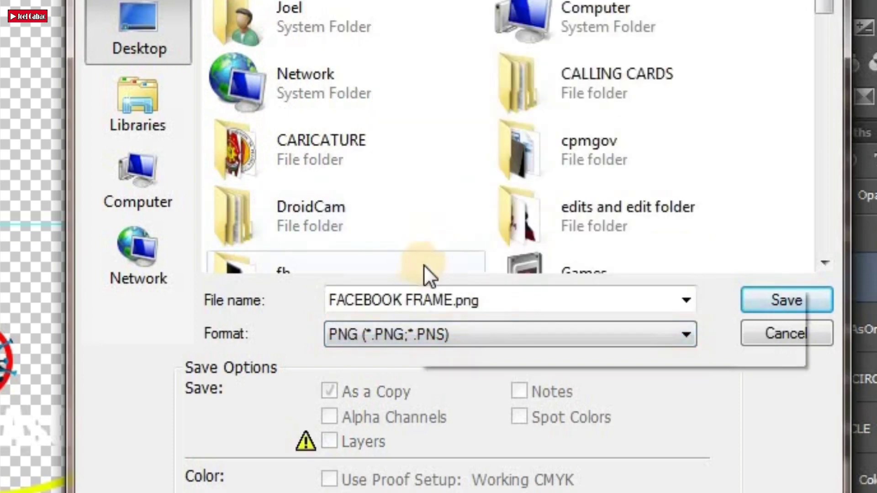
pyautogui.click(762, 302)
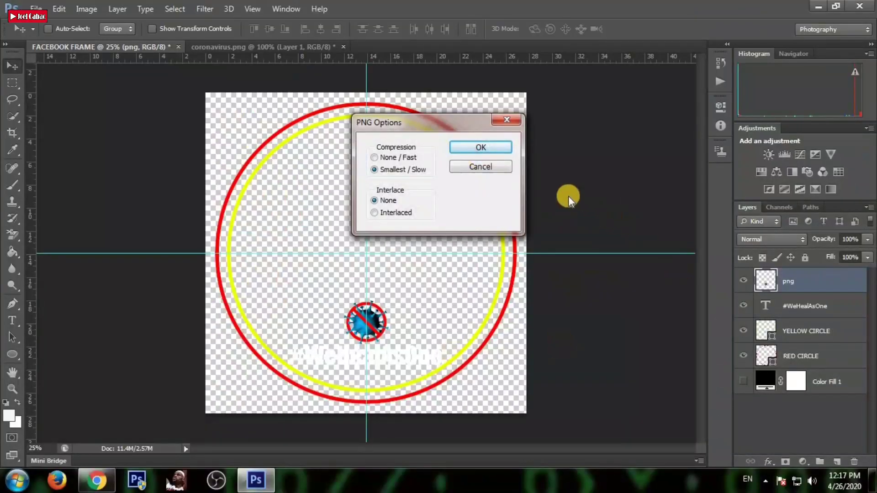
pyautogui.click(485, 148)
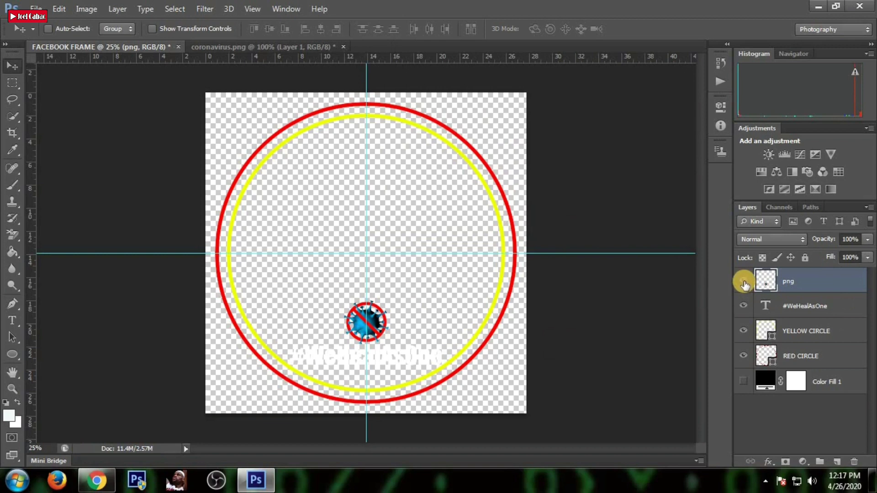
# - Group the png, #WeHealAsOne, YELLOW CIRCLE and RED CIRCLE layers as "1st frame" and hide the group
pyautogui.keyDown('shift'); pyautogui.click(845, 361); pyautogui.keyUp('shift')
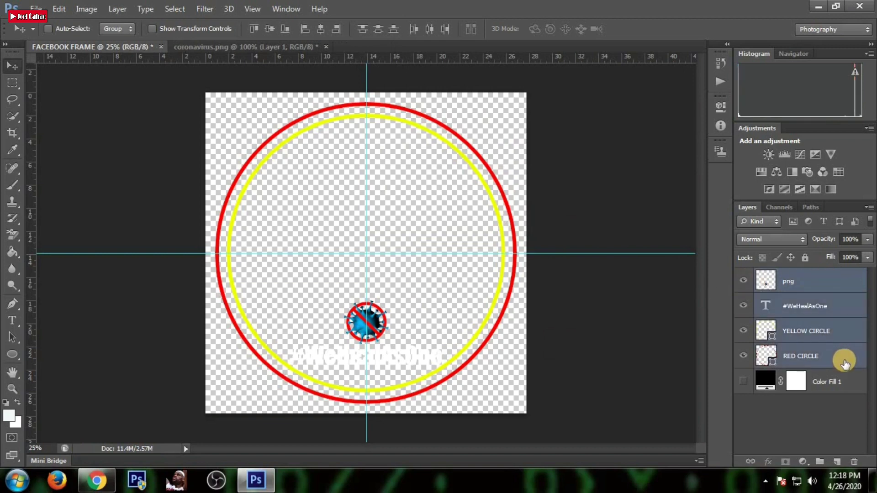
pyautogui.hotkey('ctrl', 'g')
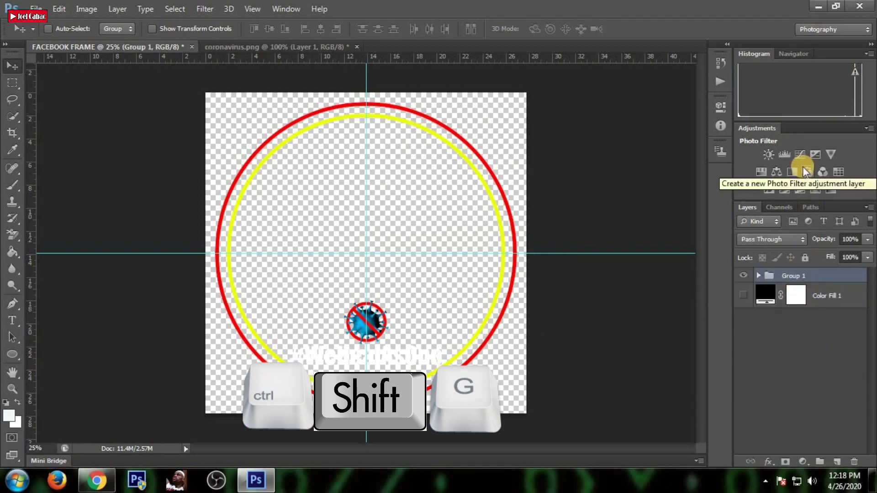
pyautogui.doubleClick(794, 276)
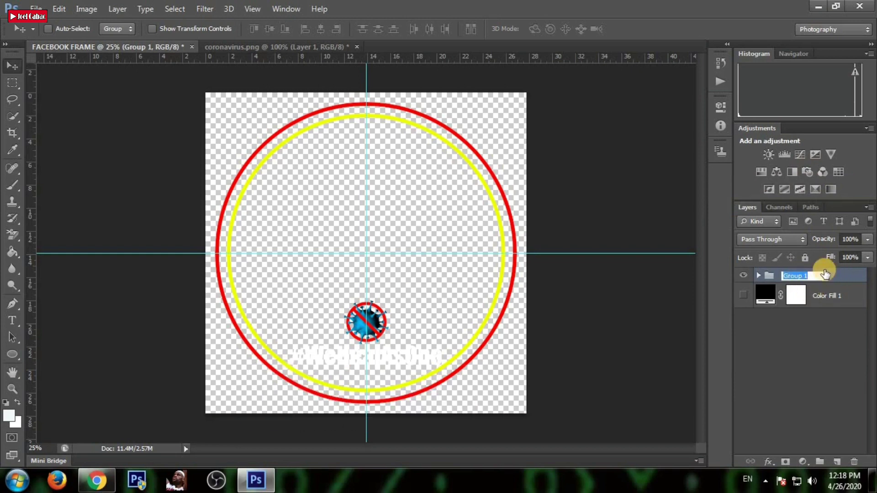
pyautogui.write('1st')
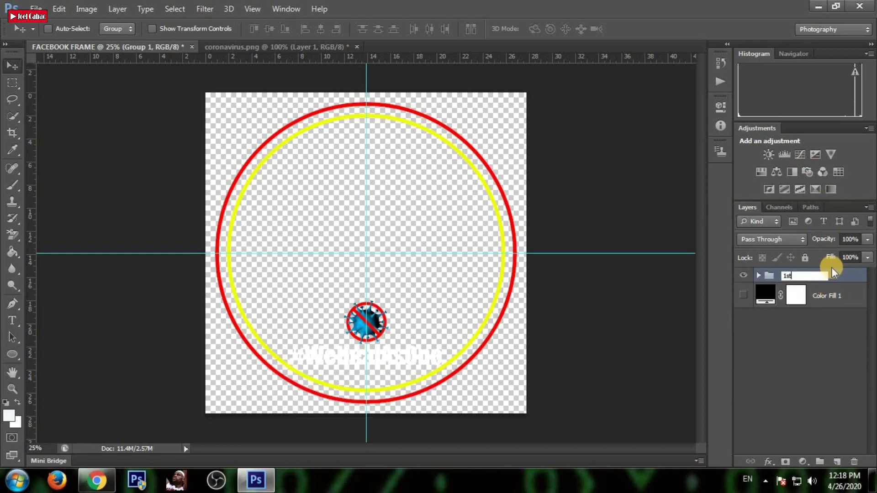
pyautogui.write(' frame')
pyautogui.press('Return')
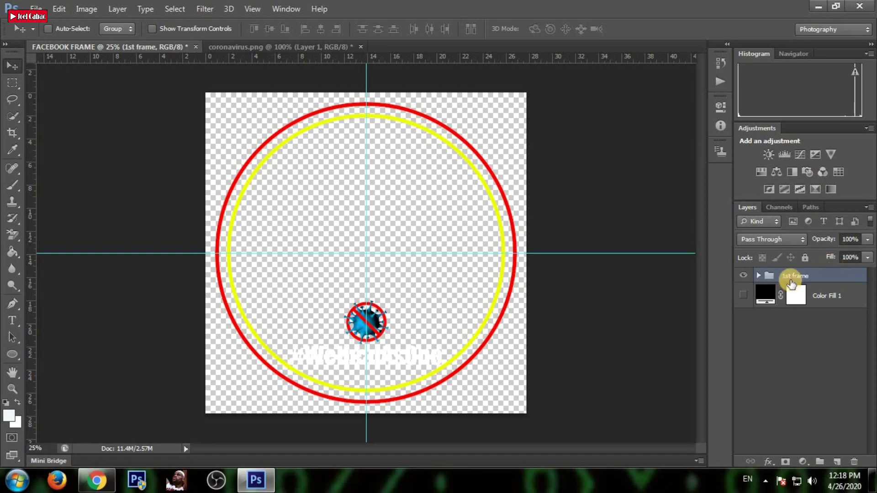
pyautogui.click(742, 276)
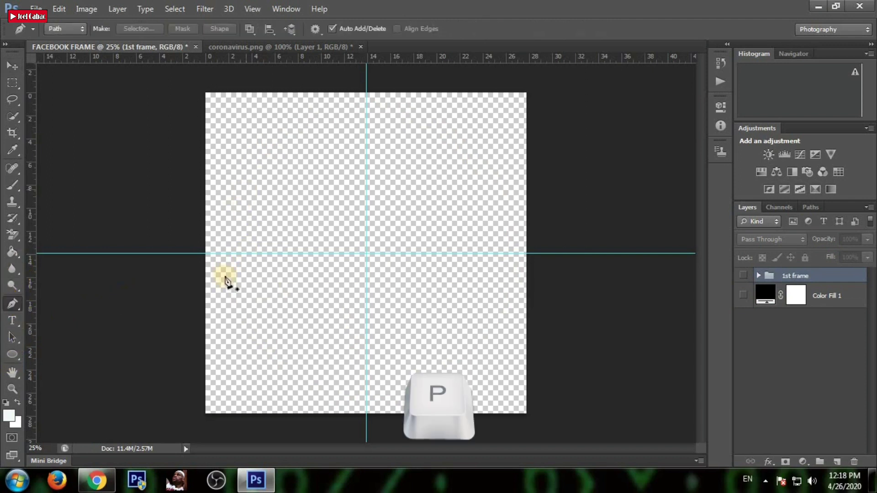
# - On a new layer, draw a closed Pen path curving from the canvas's lower left edge up to its right edge around the bottom, and convert it to a selection
pyautogui.click(203, 374)
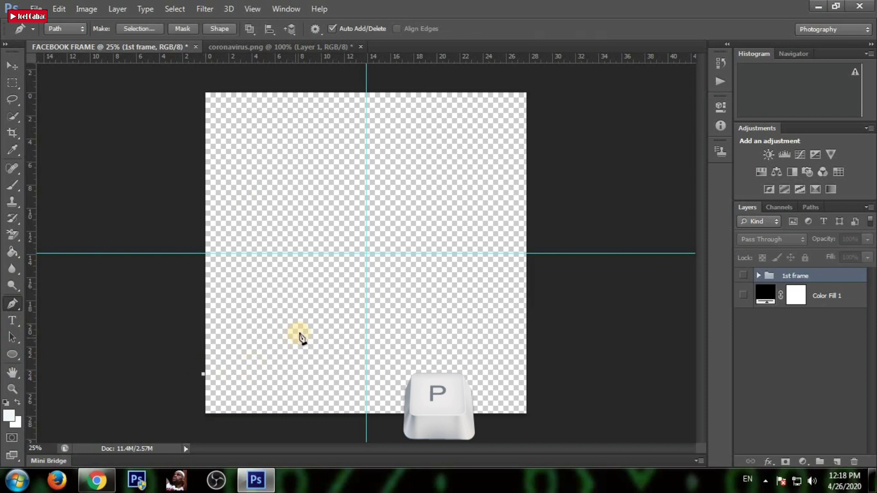
pyautogui.click(837, 462)
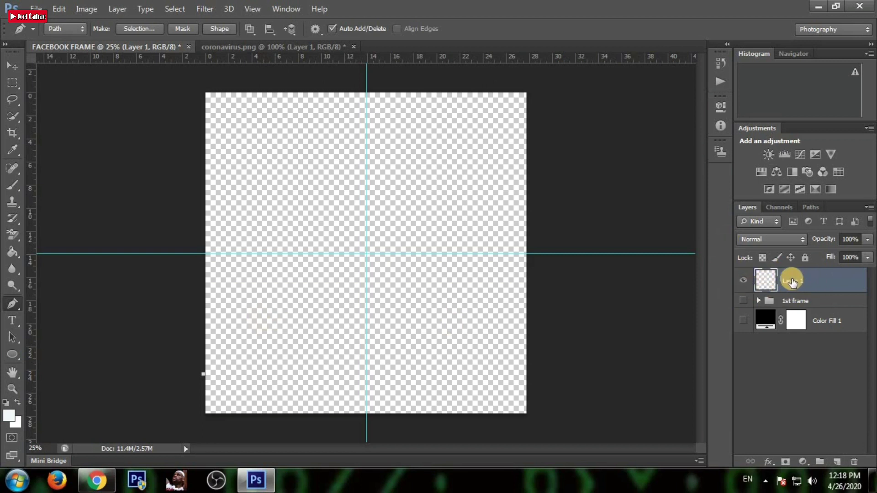
pyautogui.moveTo(531, 218); pyautogui.dragTo(527, 3)
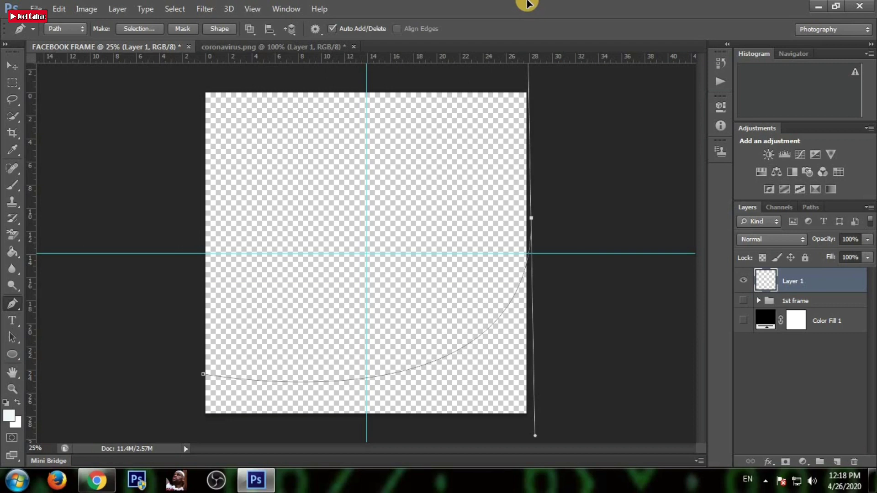
pyautogui.moveTo(527, 4); pyautogui.dragTo(532, 2)
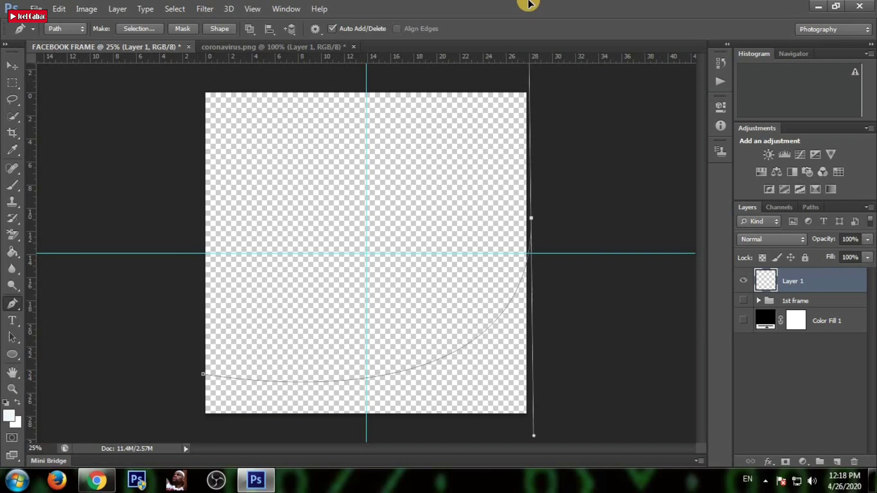
pyautogui.click(532, 222)
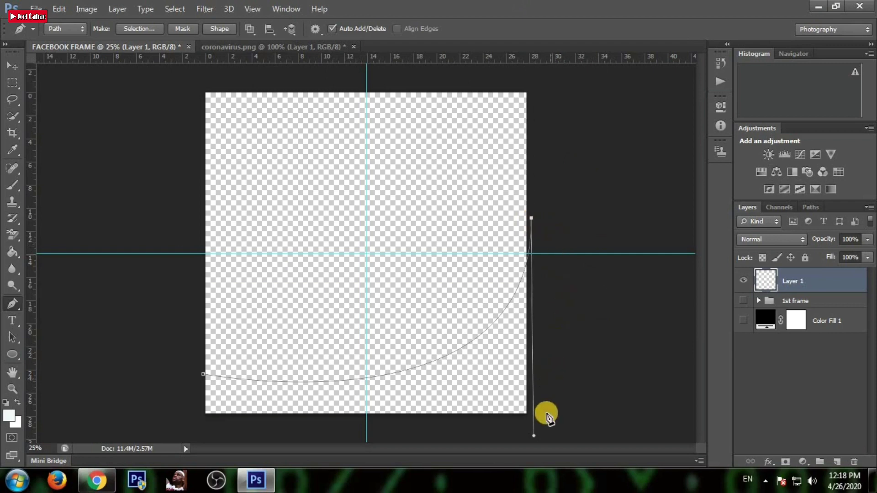
pyautogui.moveTo(546, 418); pyautogui.dragTo(536, 434)
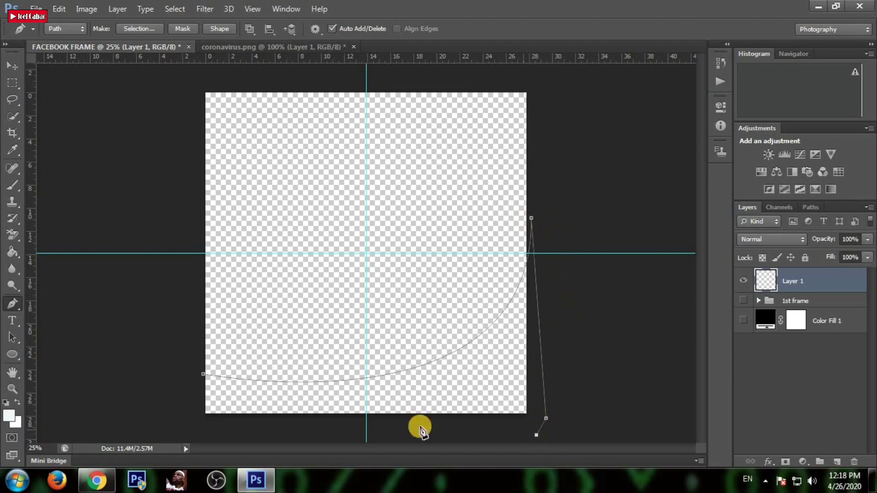
pyautogui.click(187, 429)
pyautogui.click(196, 374)
pyautogui.hotkey('ctrl', 'Return')
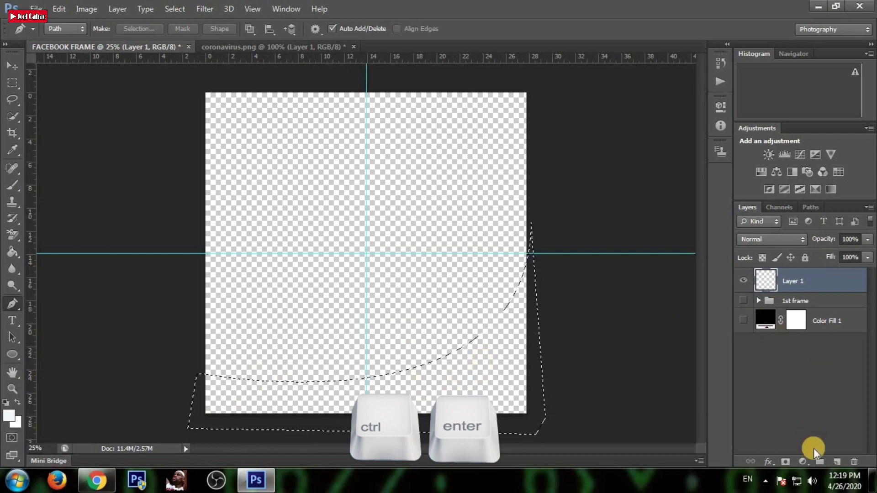
# - Fill the curved selection with a dark red Solid Color fill layer, colour #840303
pyautogui.click(807, 464)
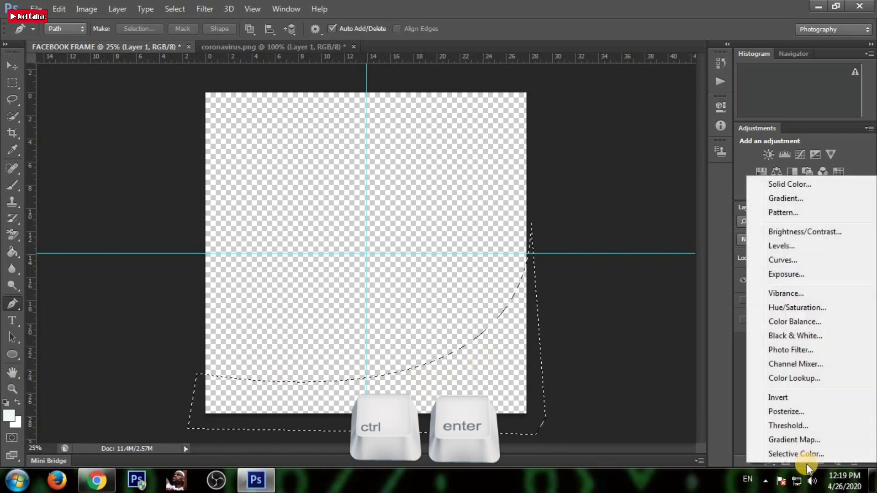
pyautogui.click(807, 188)
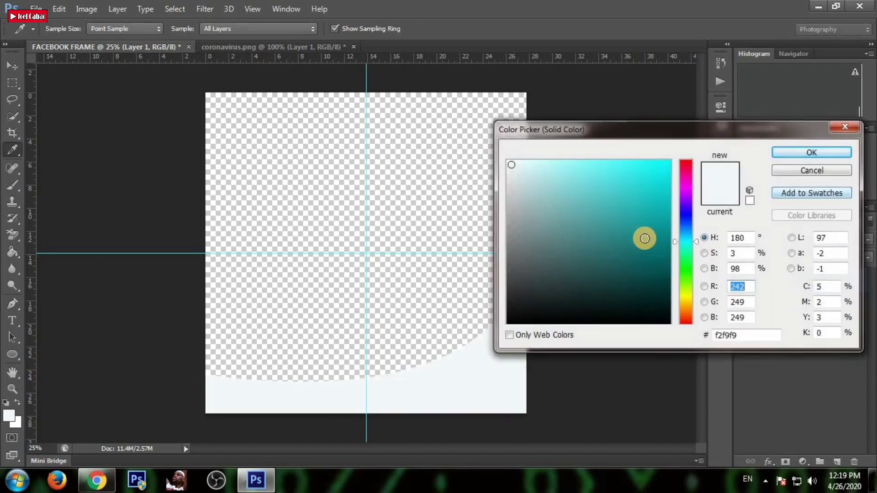
pyautogui.click(683, 165)
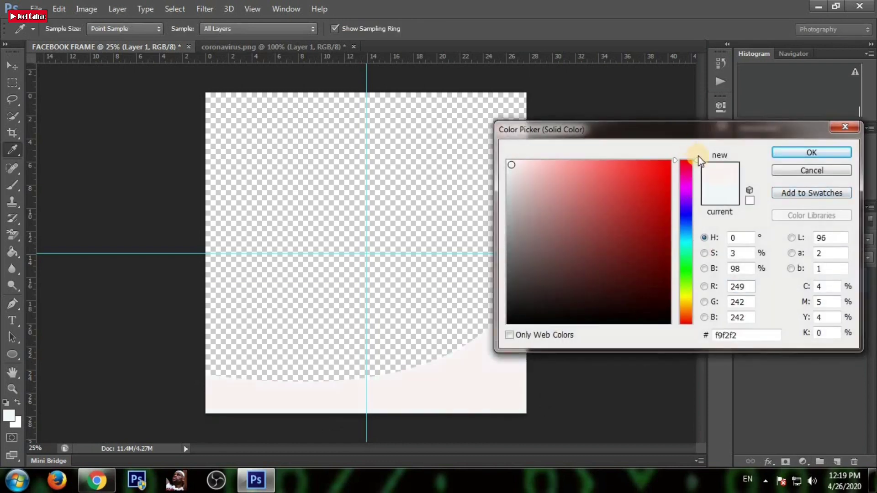
pyautogui.moveTo(618, 184)
pyautogui.mouseDown()
pyautogui.moveTo(688, 153)
pyautogui.moveTo(653, 231)
pyautogui.moveTo(667, 239)
pyautogui.mouseUp()
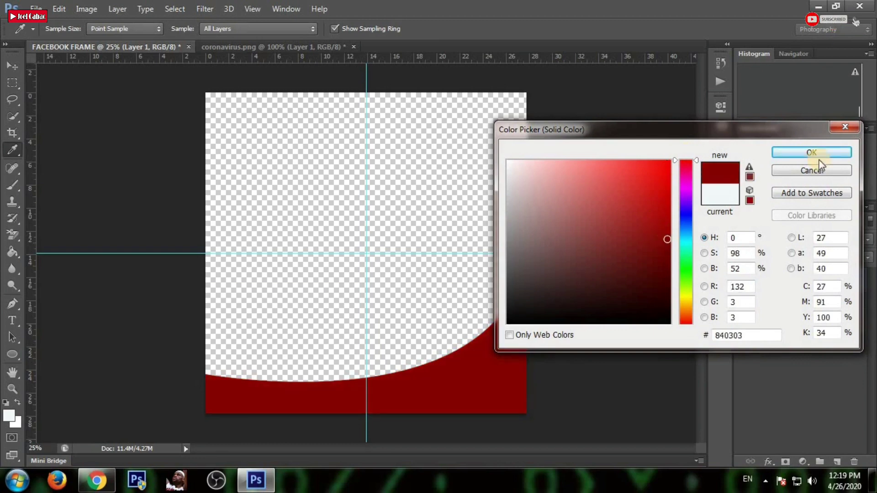
pyautogui.press('Return')
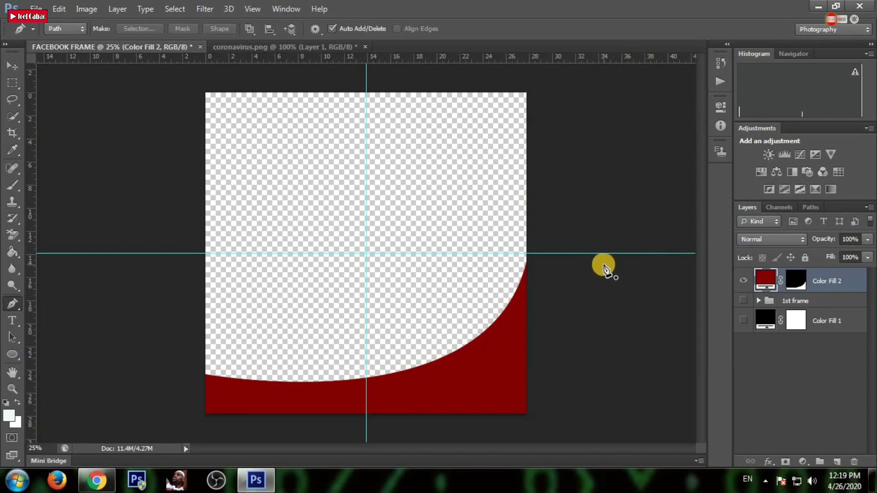
# - Scale the dark red curved shape to 111.20% width and 150.52% height, and shift it left and slightly down within the canvas
pyautogui.hotkey('ctrl', 't')
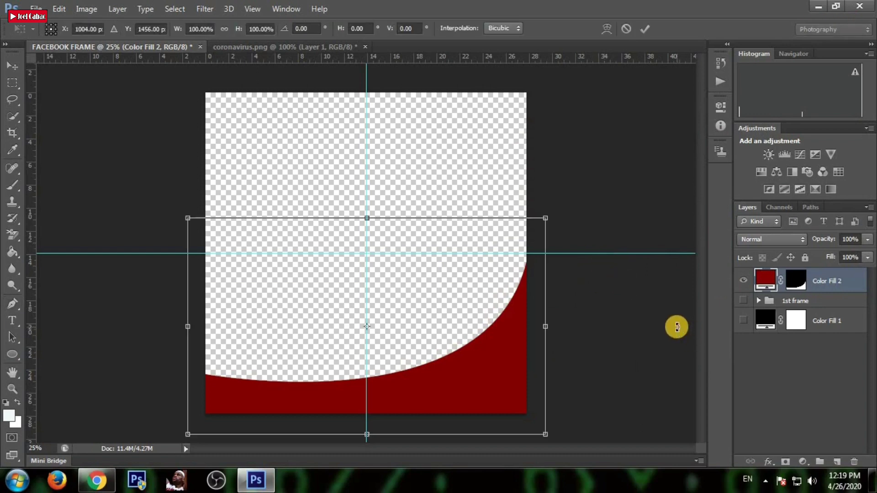
pyautogui.moveTo(542, 218); pyautogui.dragTo(562, 201)
pyautogui.moveTo(518, 251); pyautogui.dragTo(487, 248)
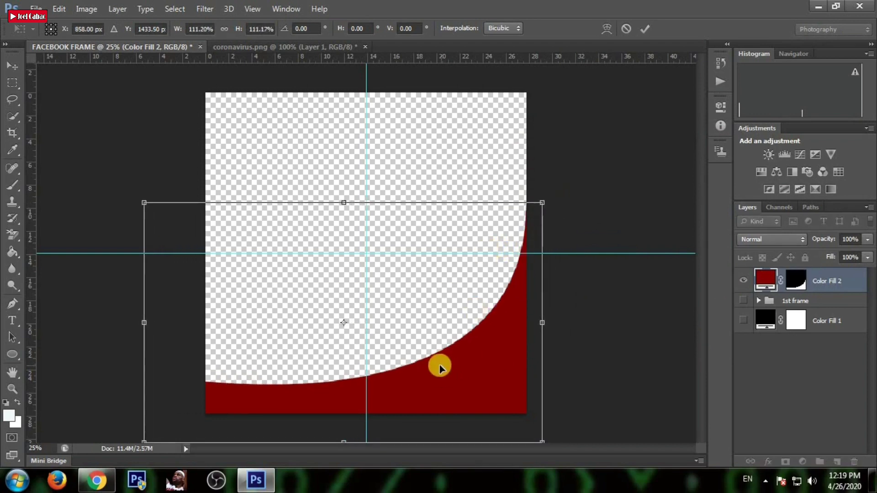
pyautogui.hotkey('ctrl', '-')
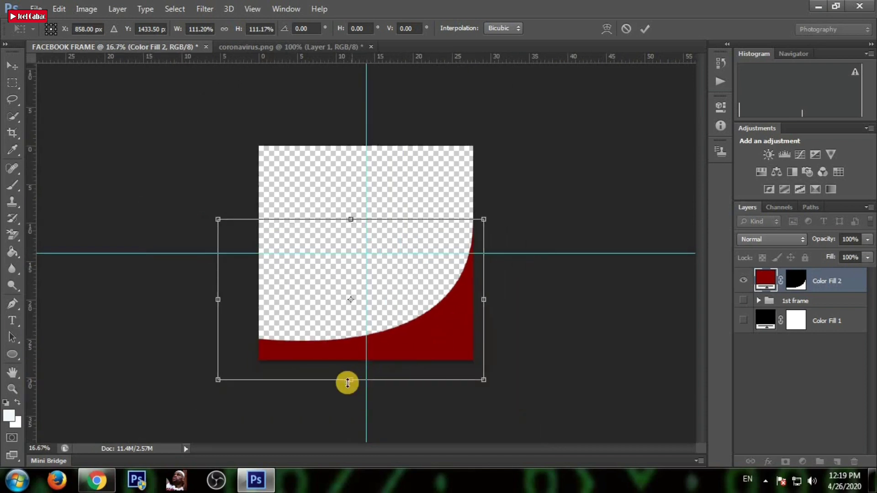
pyautogui.moveTo(348, 381); pyautogui.dragTo(354, 409)
pyautogui.moveTo(360, 216); pyautogui.dragTo(360, 185)
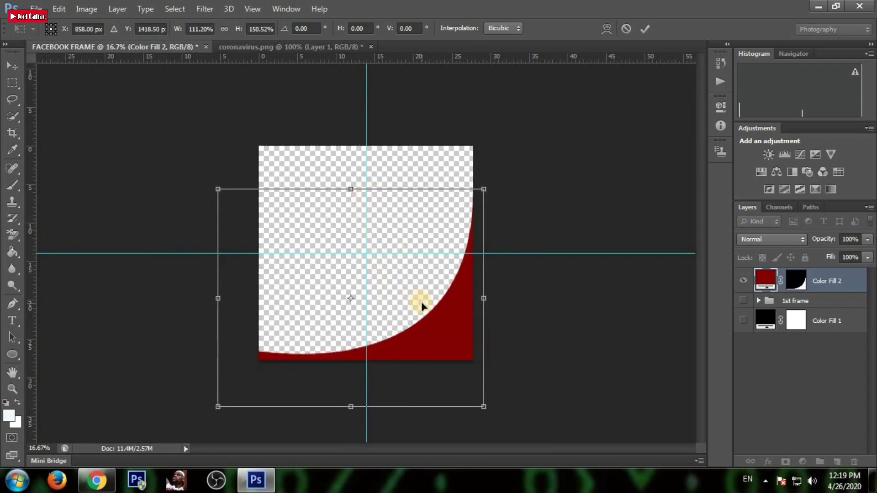
pyautogui.moveTo(424, 307); pyautogui.dragTo(426, 311)
pyautogui.press('Return')
# - Add a text box on a new layer near the middle of the canvas and enter the #WeHealAsOne hashtag
pyautogui.press('p')
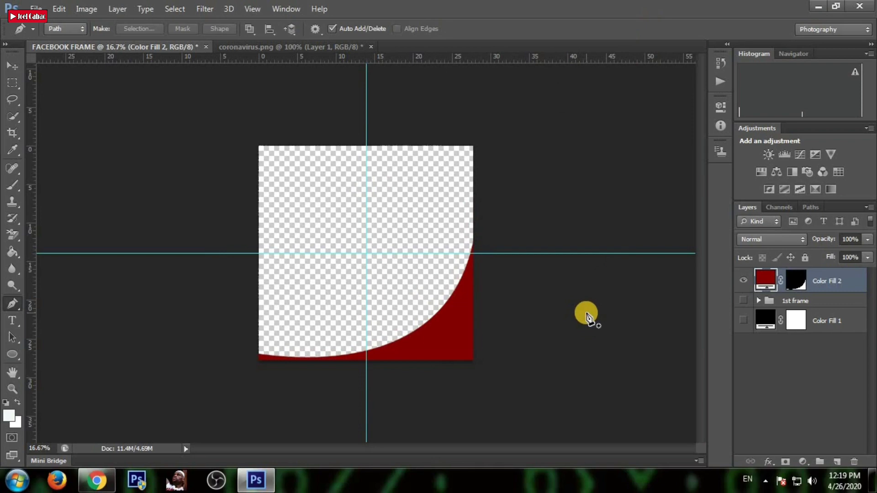
pyautogui.hotkey('ctrl', '+')
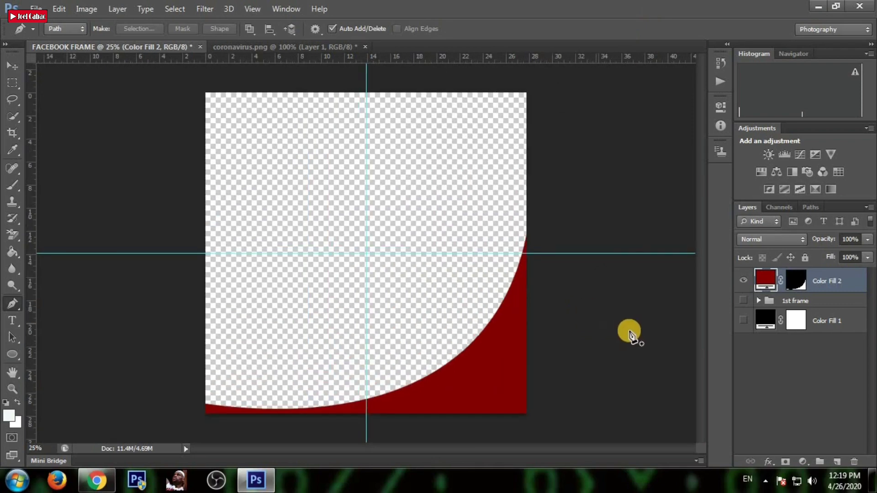
pyautogui.press('t')
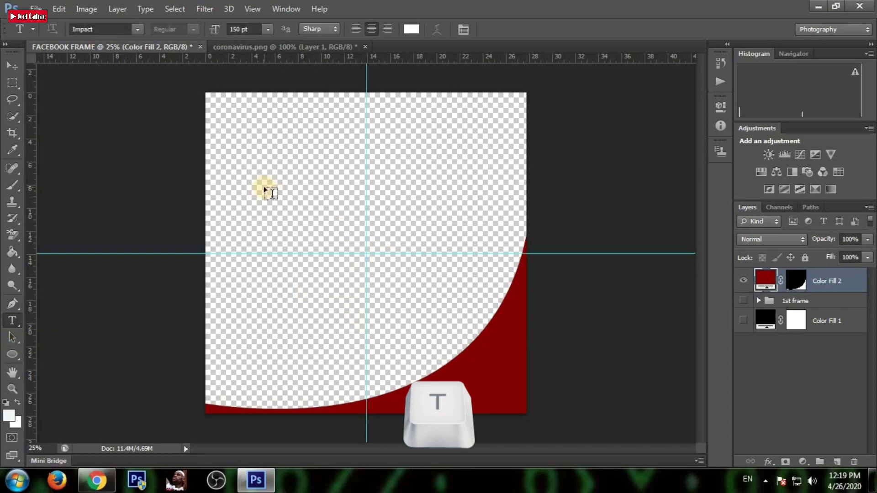
pyautogui.click(838, 462)
pyautogui.moveTo(257, 219); pyautogui.dragTo(420, 308)
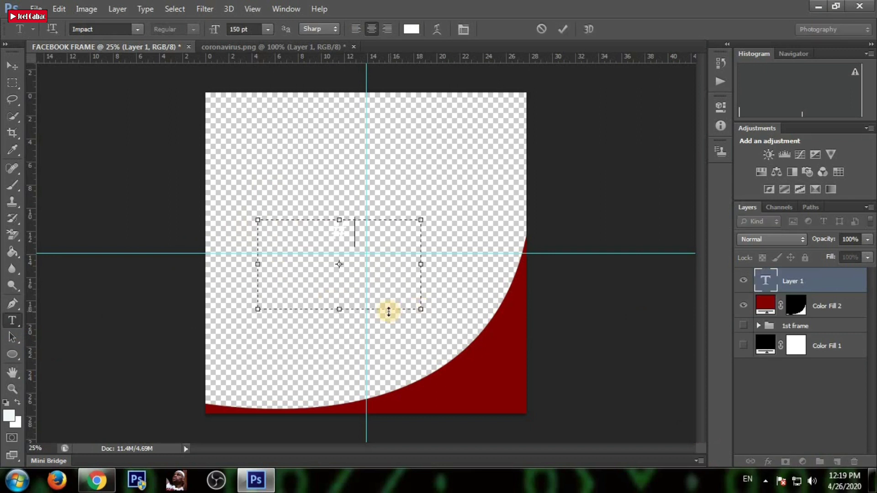
pyautogui.write('#WE')
pyautogui.press('BackSpace')
pyautogui.press('BackSpace')
pyautogui.write('WEHE')
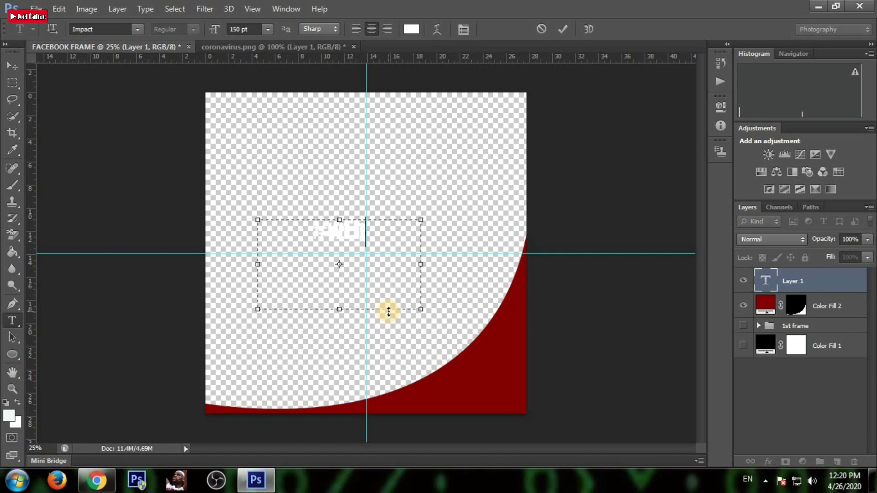
pyautogui.write('STAYATHOME')
pyautogui.press('BackSpace')
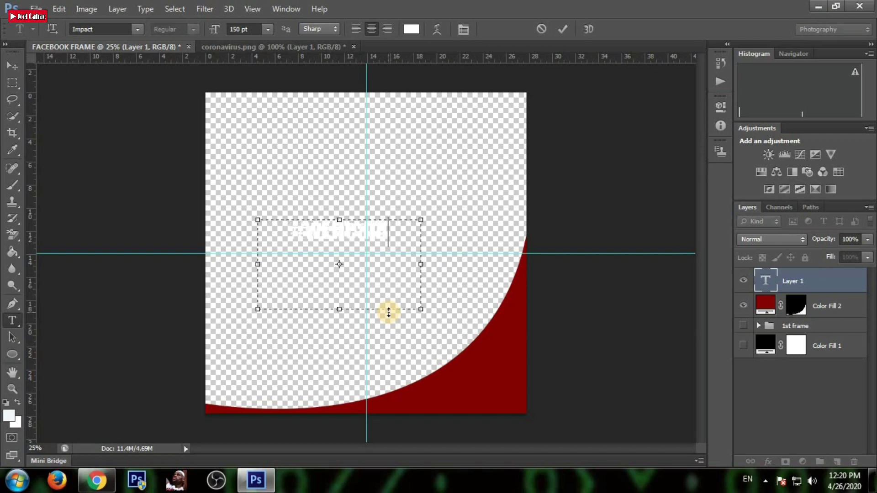
pyautogui.write('SAFE')
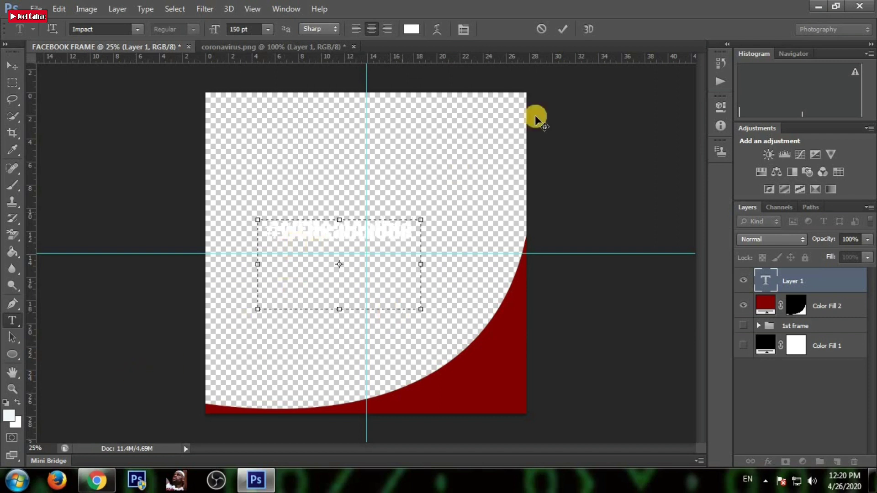
# - Retype the first word after the hash sign so the text reads #WeHealAsOne, and commit the text
pyautogui.click(306, 237)
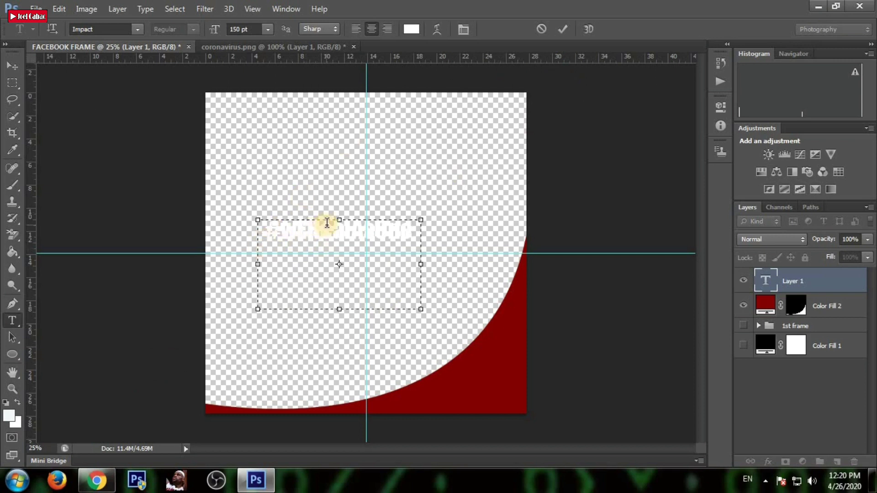
pyautogui.press('BackSpace')
pyautogui.press('BackSpace')
pyautogui.press('BackSpace')
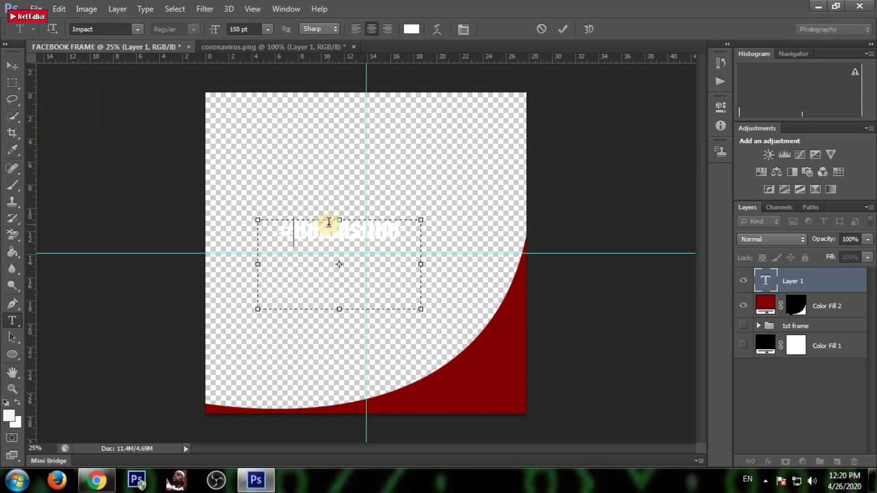
pyautogui.write('WI')
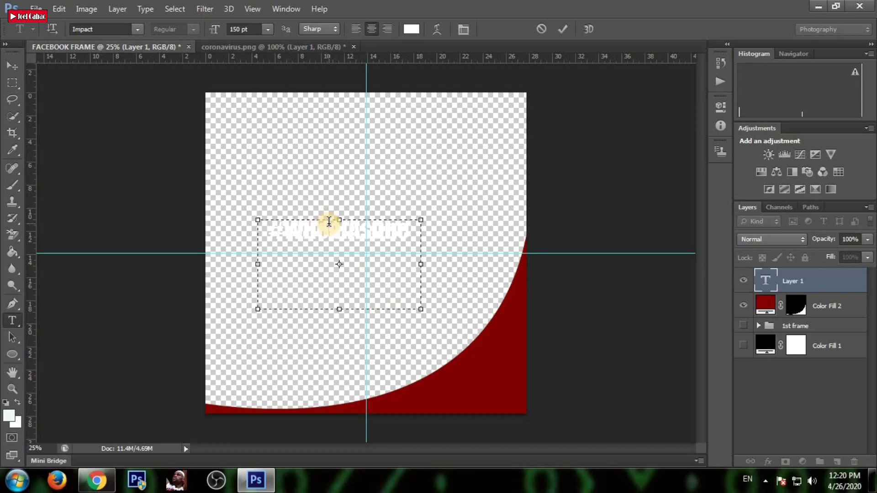
pyautogui.write('T')
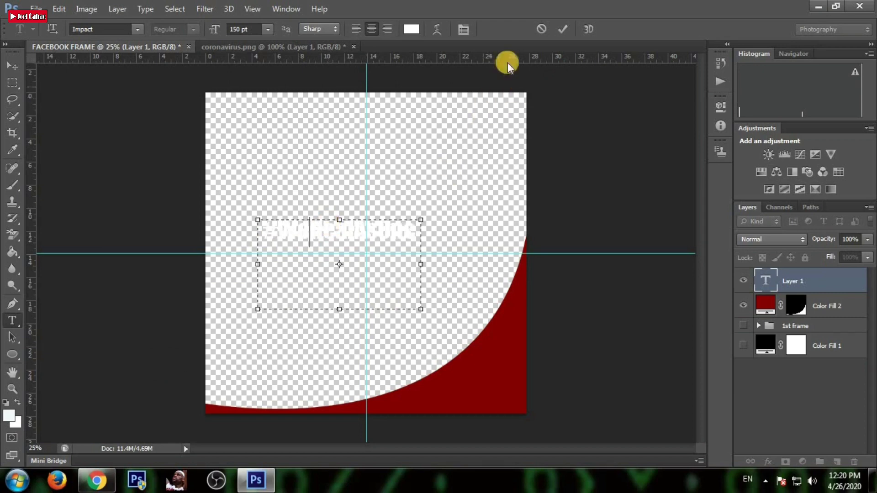
pyautogui.click(563, 29)
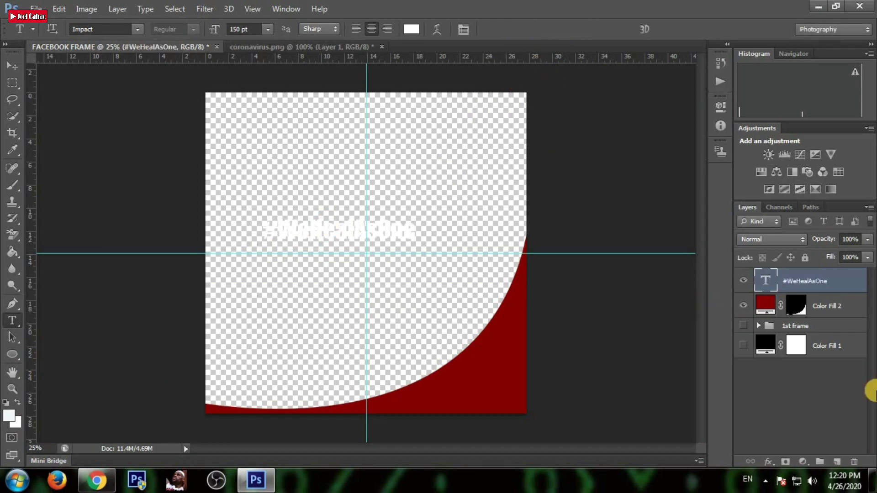
# - Show the Color Fill 1 layer, then move #WeHealAsOne onto the red lower right corner and scale it to about 79.9%
pyautogui.click(744, 348)
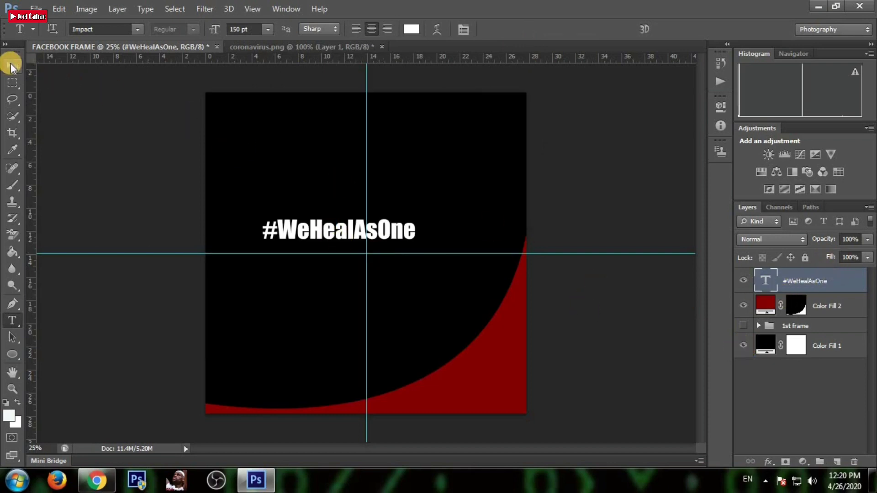
pyautogui.click(14, 67)
pyautogui.moveTo(338, 226); pyautogui.dragTo(458, 398)
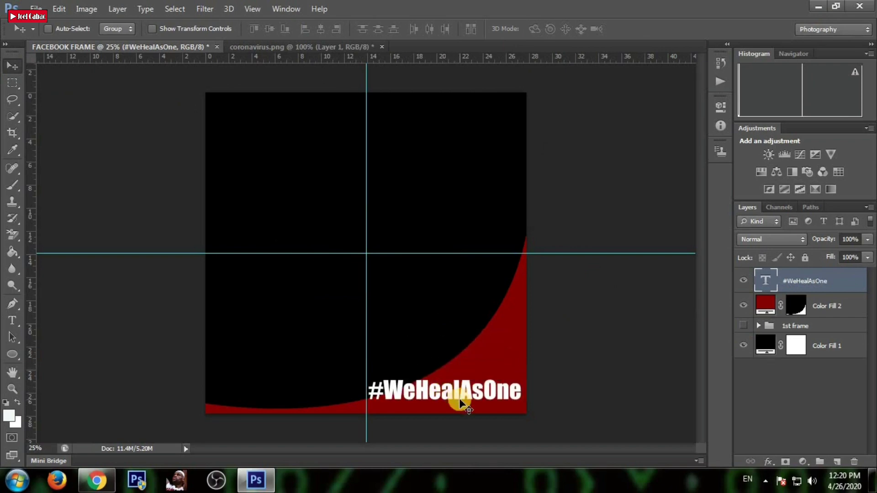
pyautogui.hotkey('ctrl', 't')
pyautogui.moveTo(529, 377); pyautogui.dragTo(503, 398)
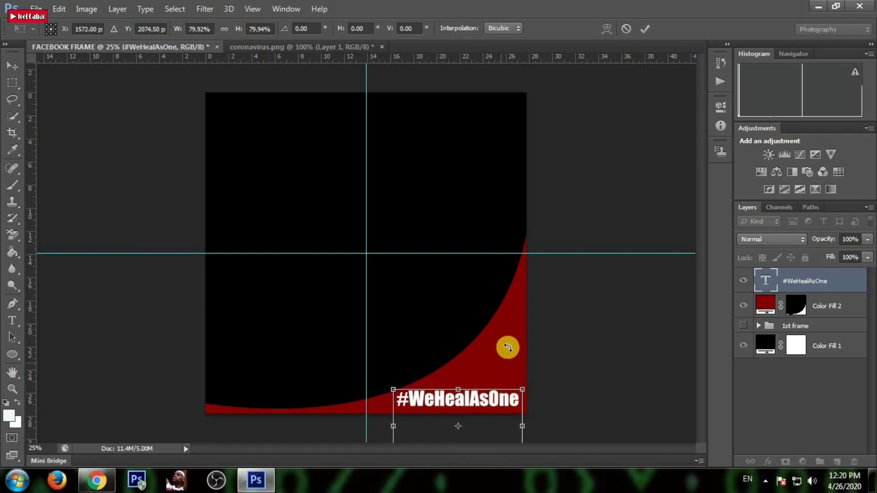
pyautogui.click(644, 28)
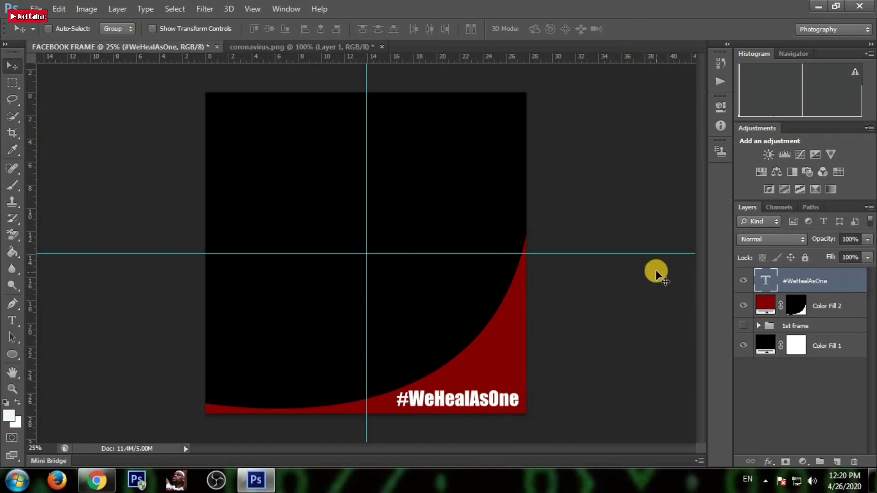
# - Copy the crossed-out virus image into the FACEBOOK FRAME document, scale it to about 57%, and place it above #WeHealAsOne on the red corner
pyautogui.click(292, 48)
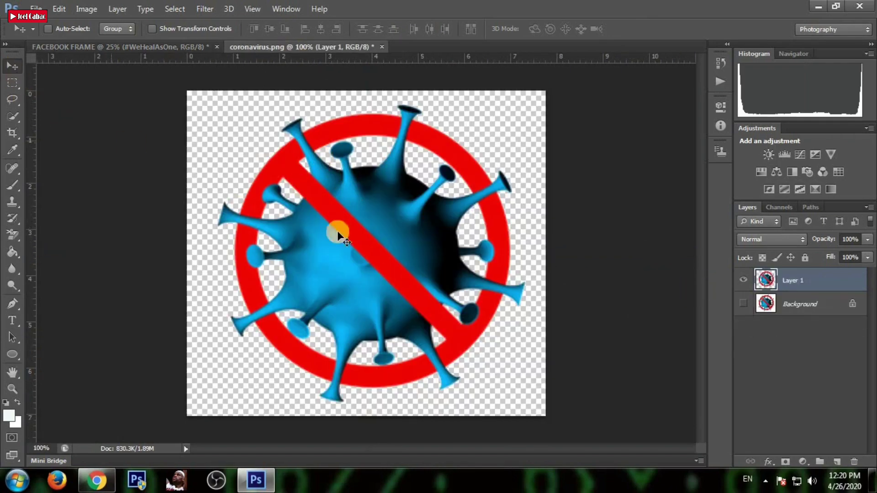
pyautogui.moveTo(321, 216); pyautogui.dragTo(404, 346)
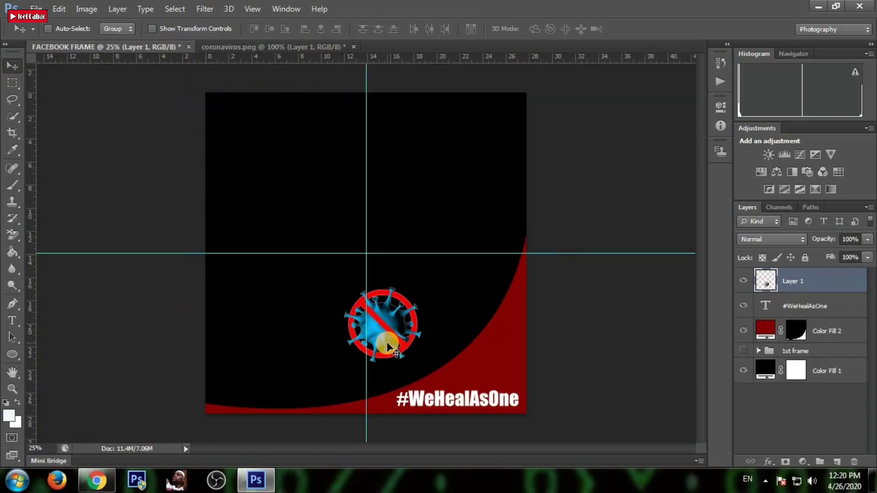
pyautogui.hotkey('ctrl', 't')
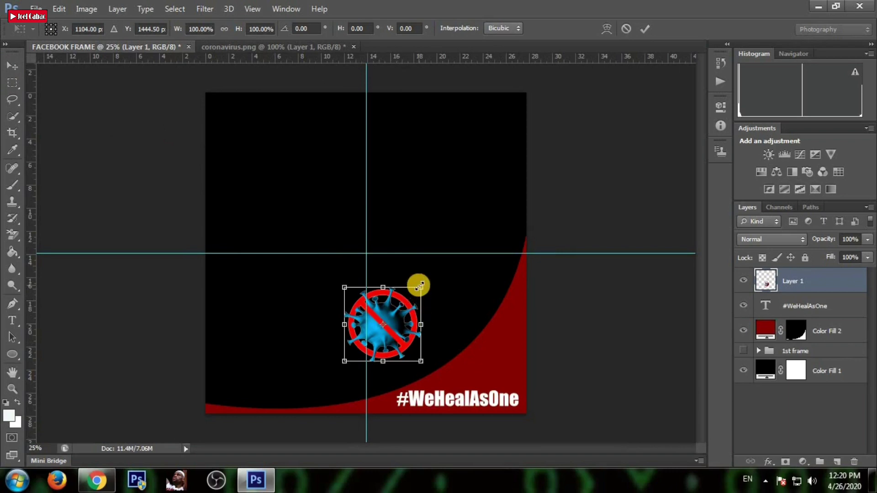
pyautogui.moveTo(420, 286); pyautogui.dragTo(504, 356)
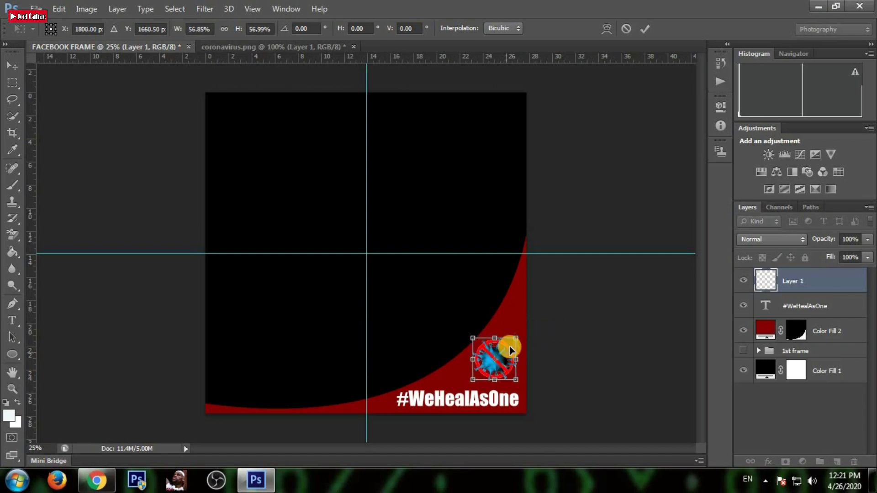
pyautogui.click(643, 32)
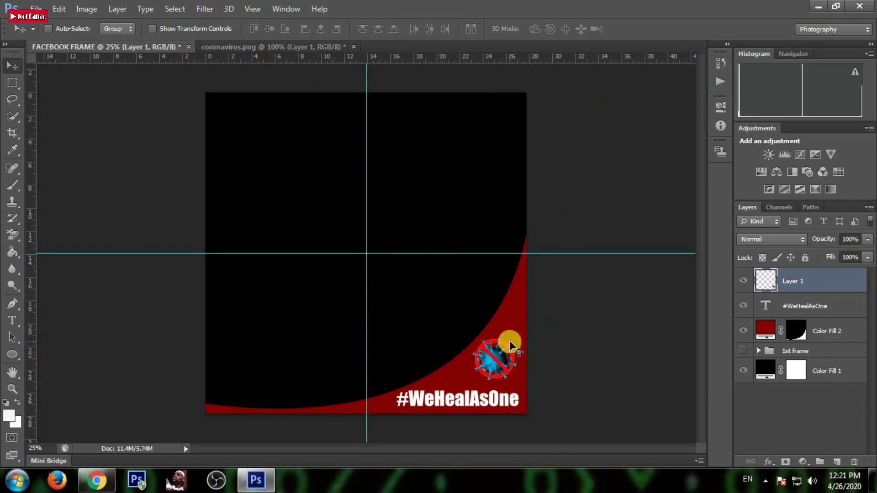
# - Hide the Color Fill 1 layer and save the second frame to the desktop as a PNG named FACEBOOK FRAME 2
pyautogui.click(744, 370)
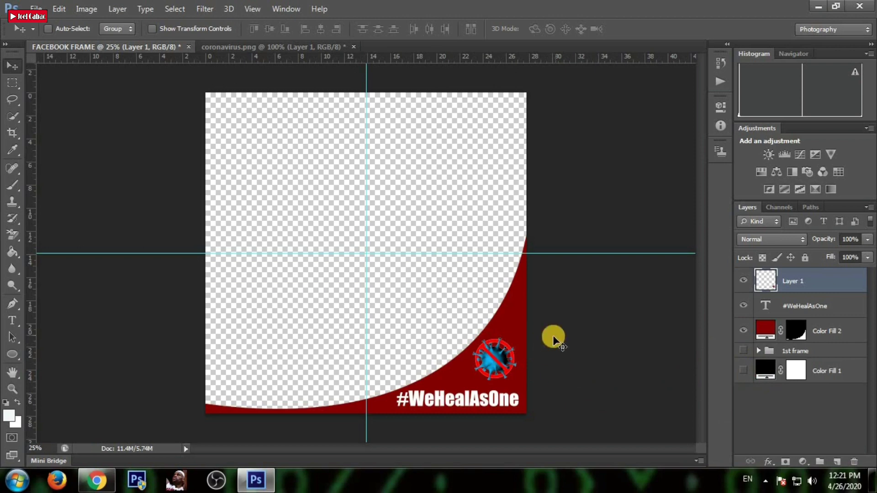
pyautogui.click(36, 9)
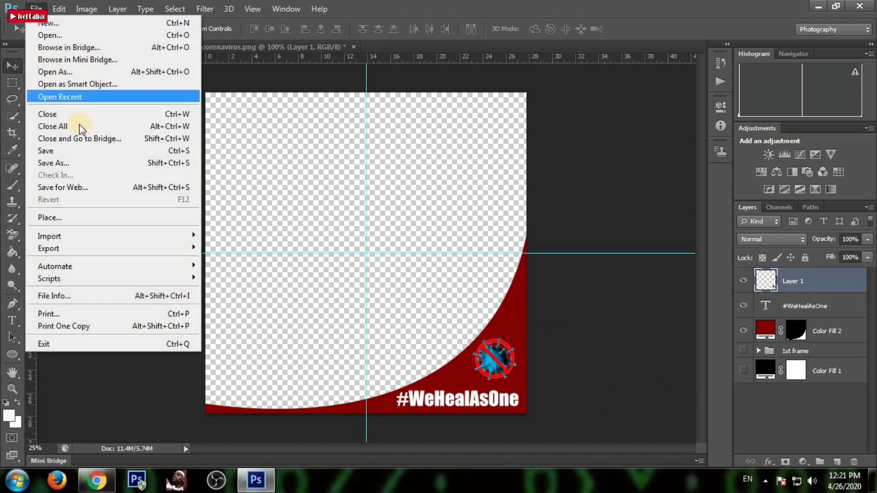
pyautogui.click(104, 165)
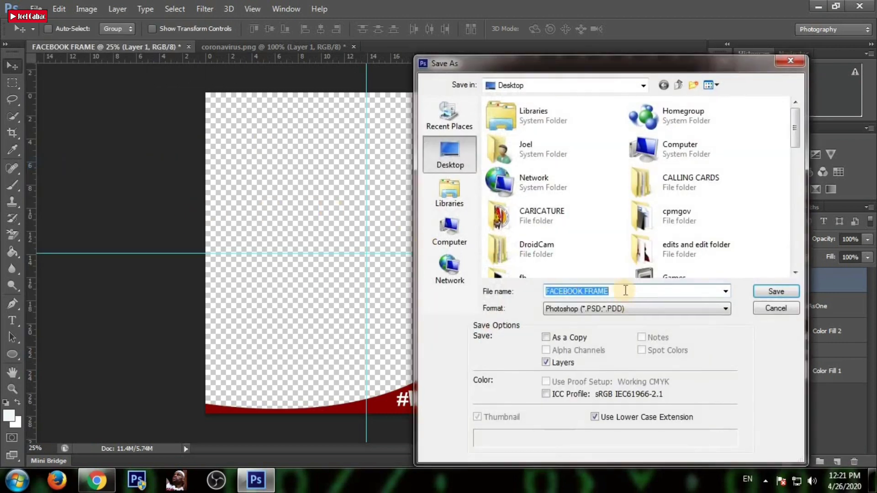
pyautogui.click(625, 291)
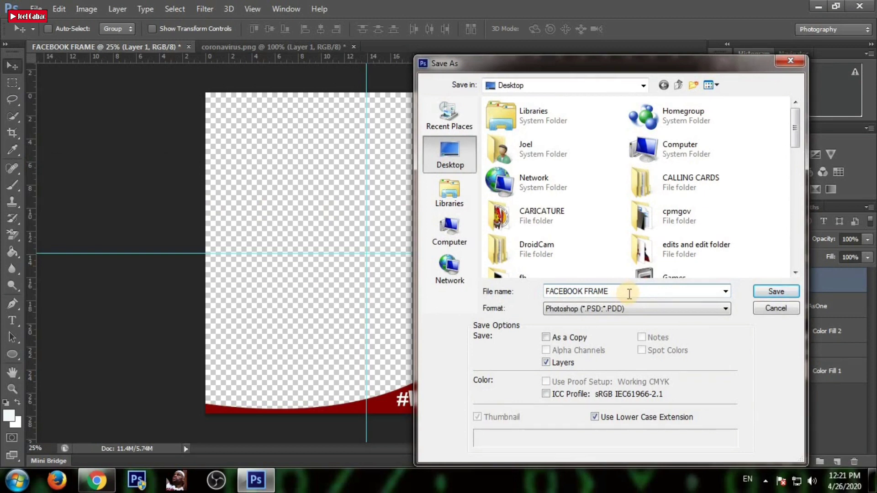
pyautogui.click(614, 309)
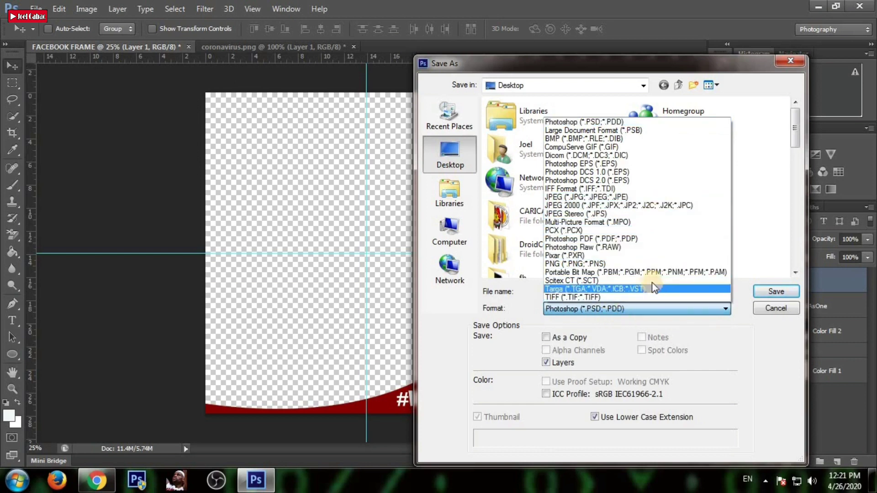
pyautogui.click(651, 264)
pyautogui.click(775, 294)
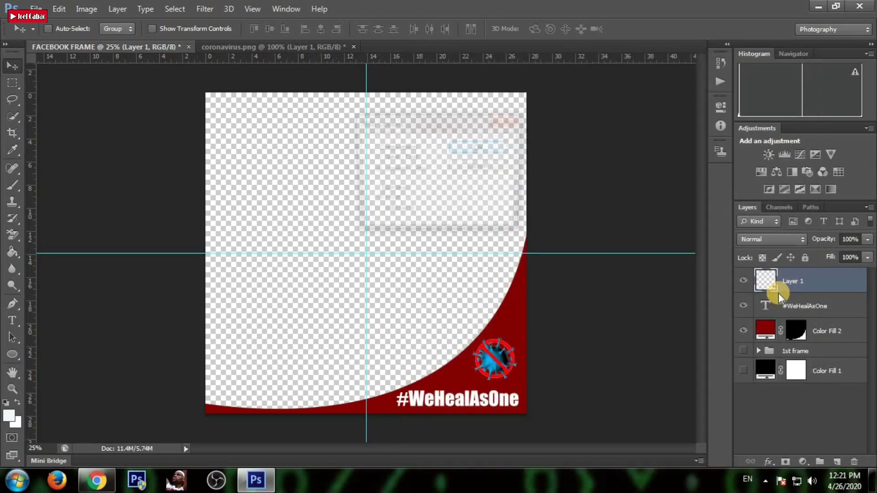
pyautogui.click(488, 152)
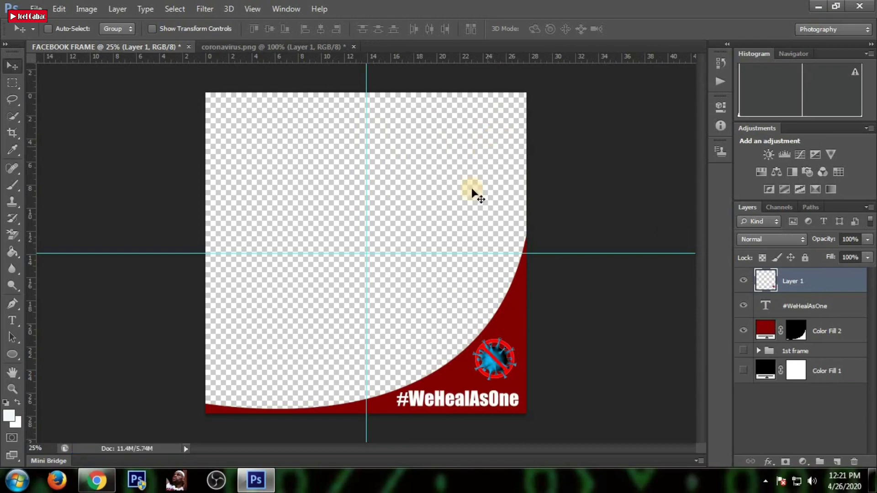
pyautogui.click(818, 6)
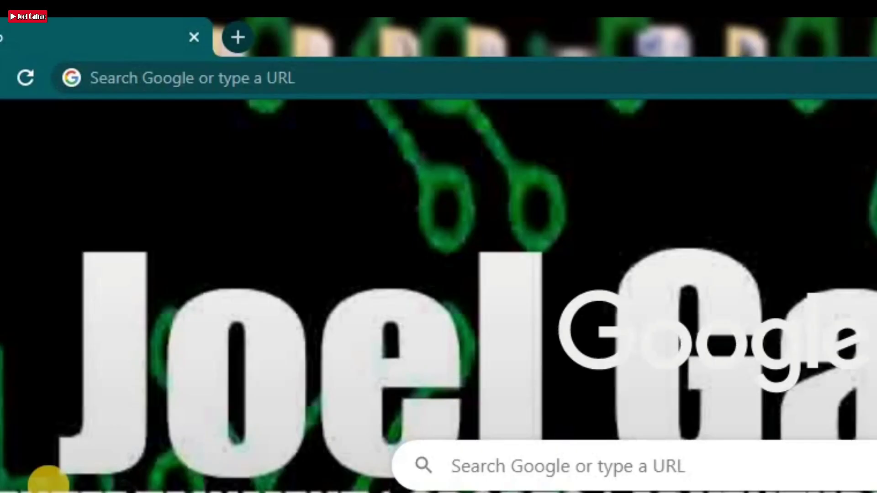
pyautogui.click(333, 76)
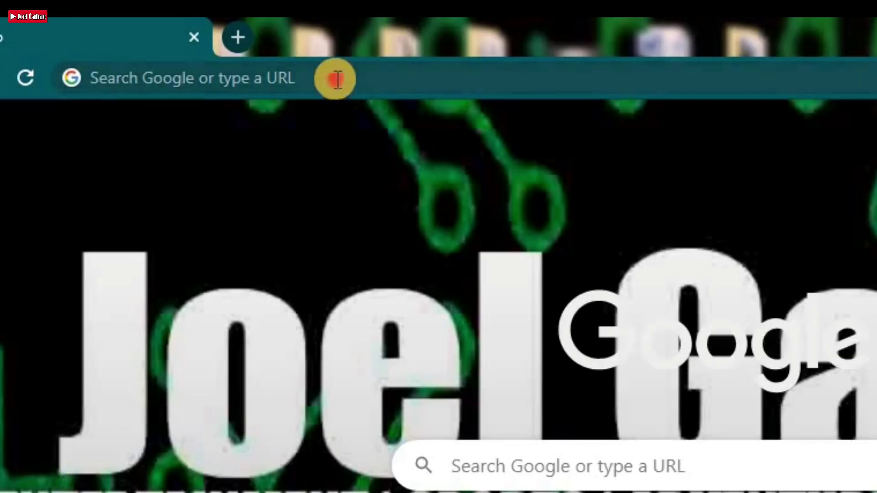
pyautogui.write('https://developers.facebook.com/products/frame-studio/')
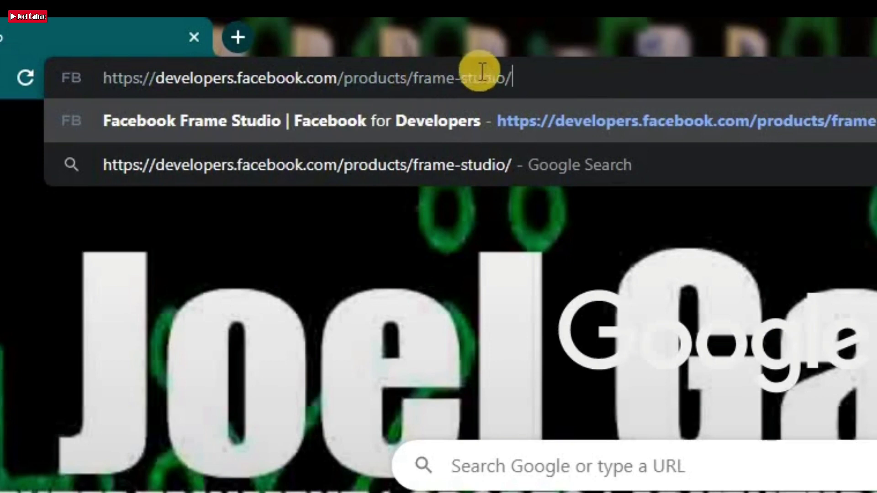
pyautogui.press('Return')
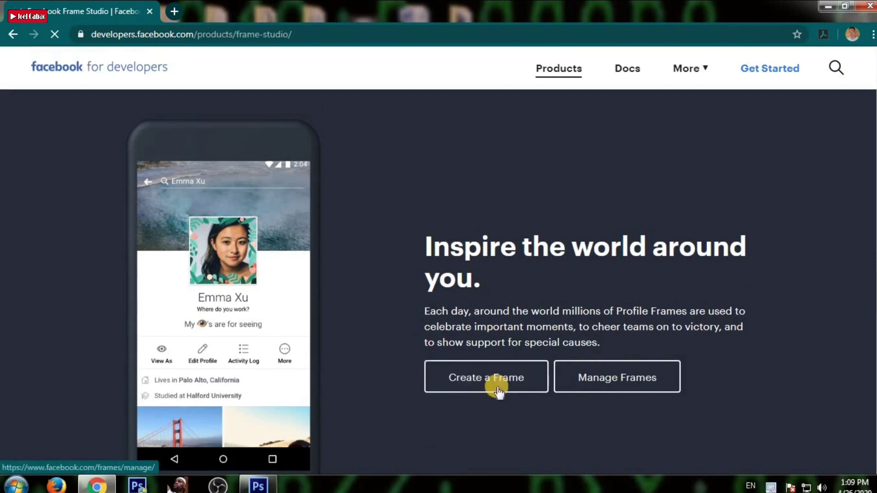
# - Start creating a new frame from the Facebook Frame Studio page
pyautogui.click(468, 377)
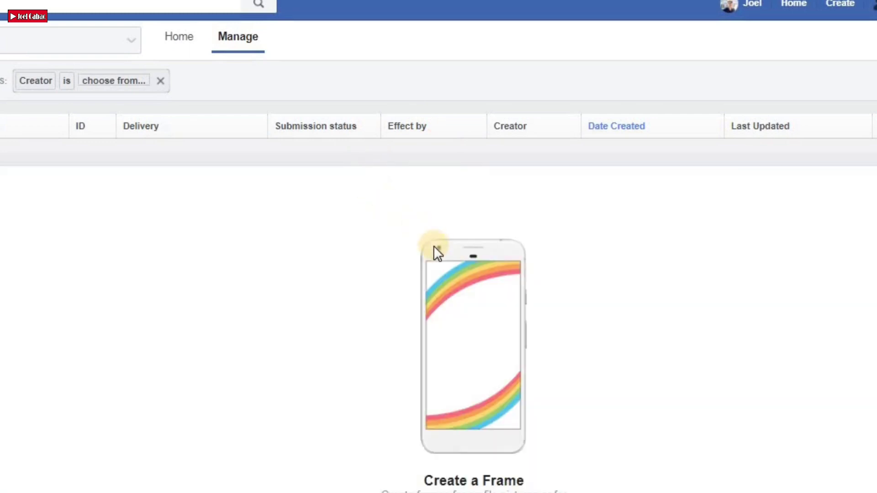
pyautogui.scroll(-2, 434, 251)
pyautogui.click(501, 478)
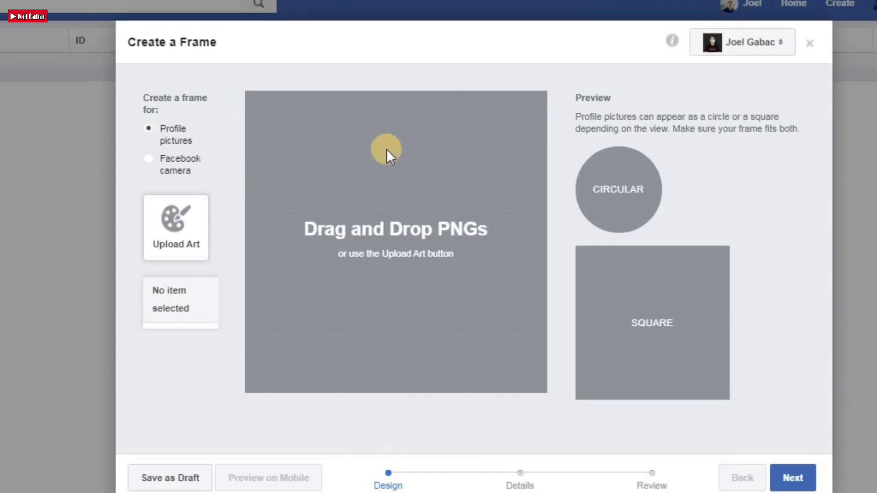
# - Upload the FACEBOOK FRAME PNG from the desktop as the artwork for the profile picture frame
pyautogui.click(201, 232)
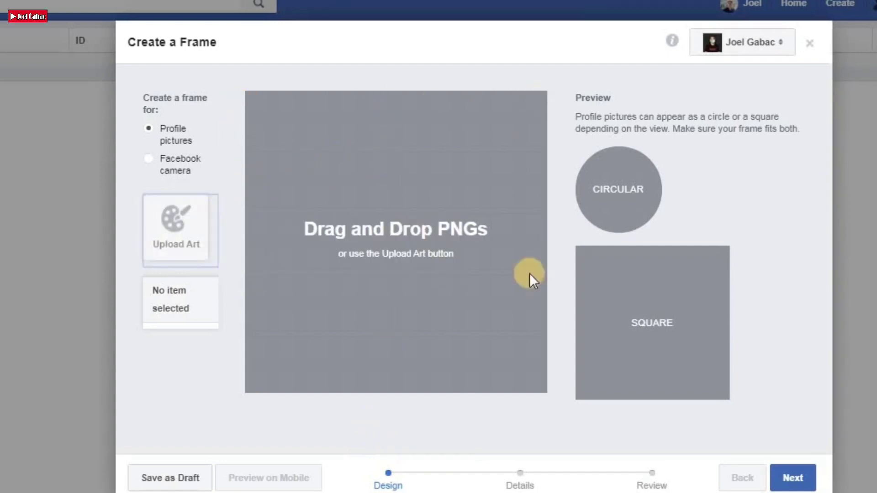
pyautogui.moveTo(632, 169)
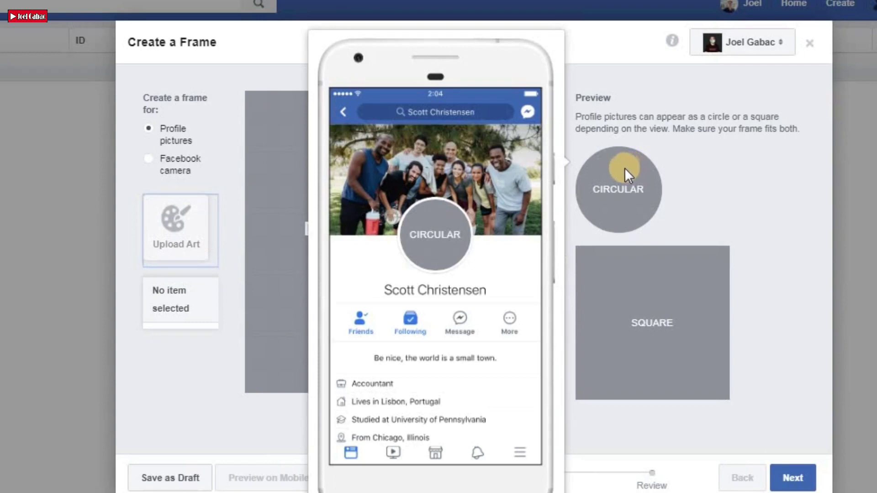
pyautogui.moveTo(622, 286)
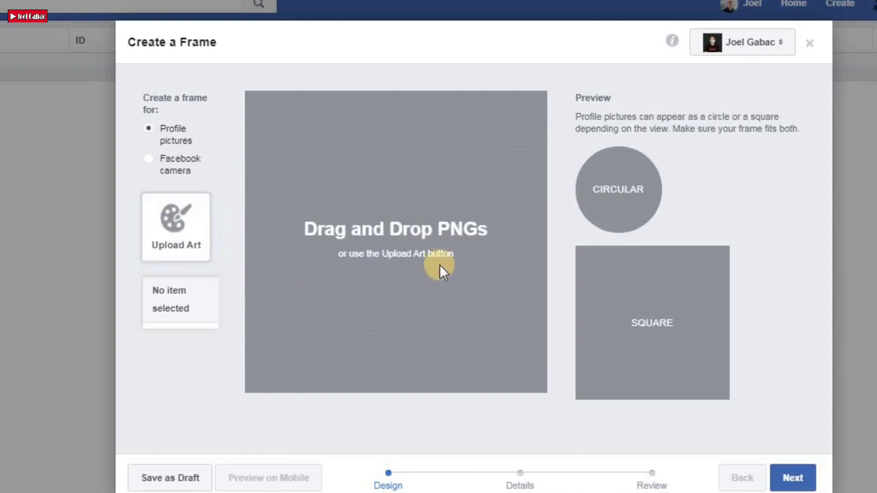
pyautogui.click(440, 264)
pyautogui.moveTo(763, 97); pyautogui.dragTo(772, 264)
pyautogui.click(462, 158)
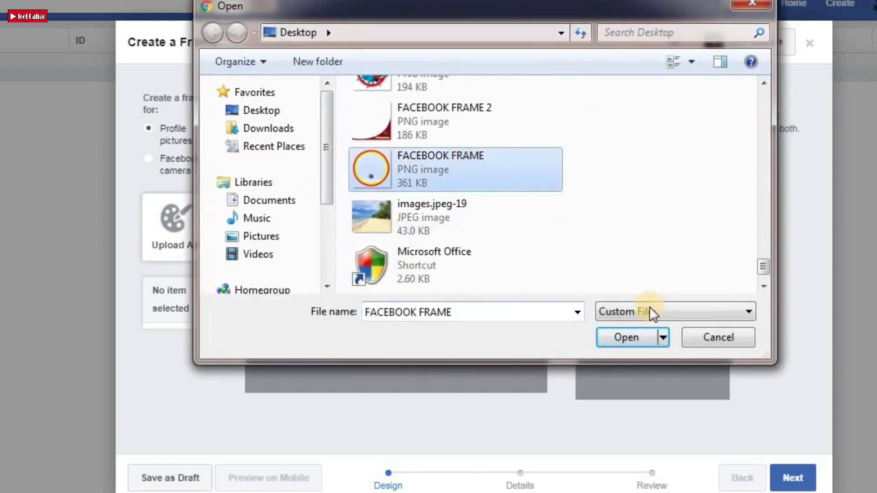
pyautogui.click(626, 338)
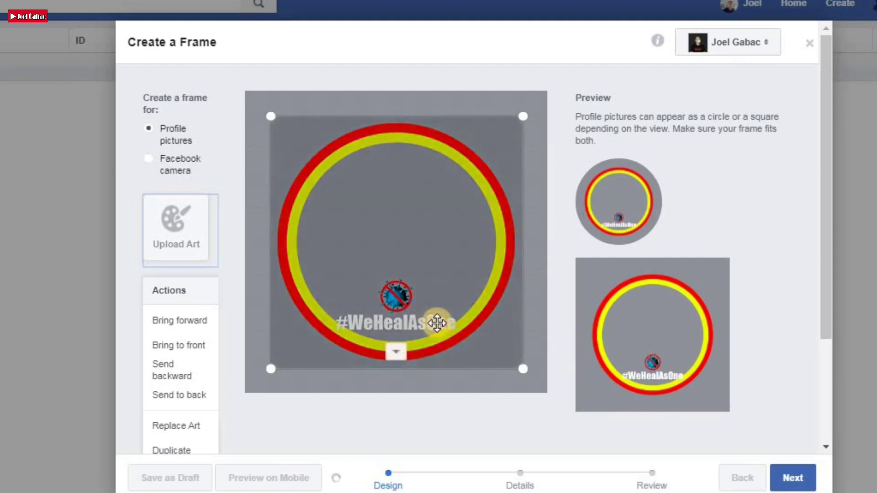
# - Enlarge the uploaded ring artwork to fill the whole design canvas and continue to the frame details
pyautogui.moveTo(520, 370); pyautogui.dragTo(547, 393)
pyautogui.moveTo(273, 124); pyautogui.dragTo(241, 100)
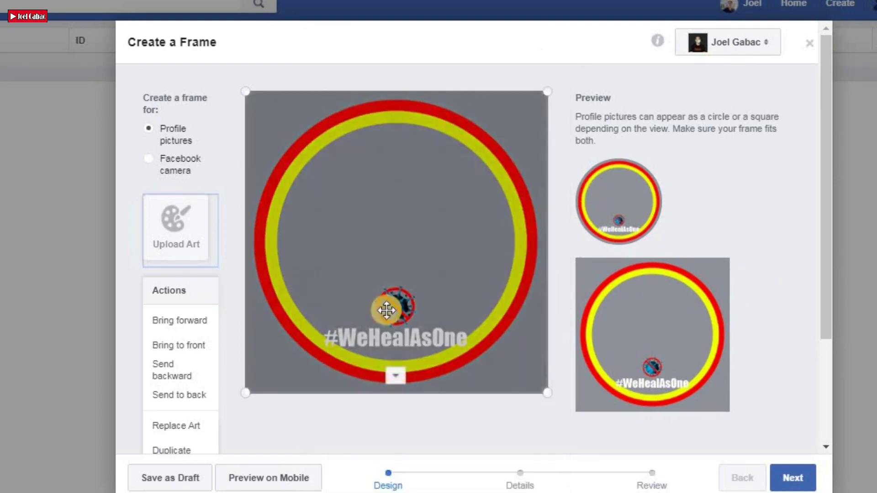
pyautogui.moveTo(676, 358)
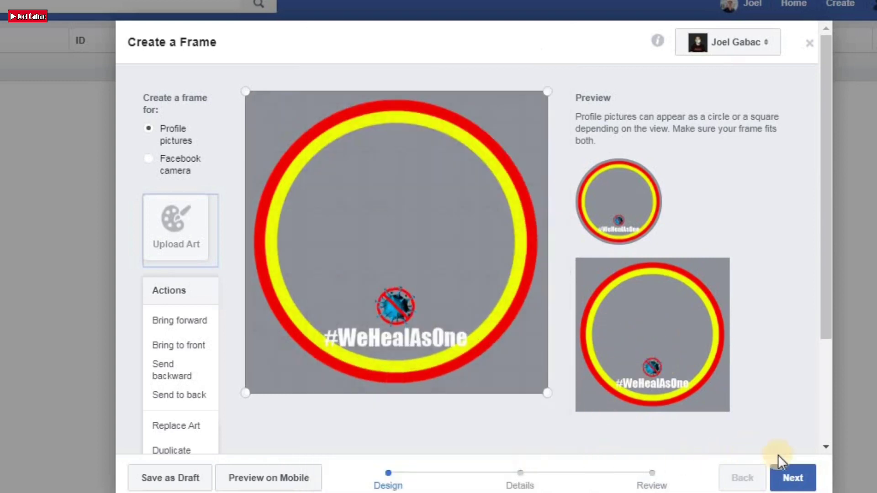
pyautogui.click(804, 476)
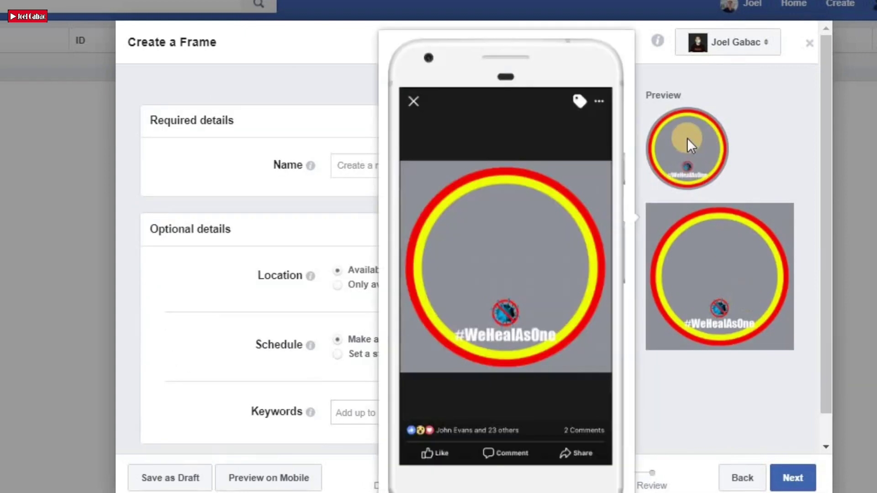
# - Name the frame WeHealAsOne1
pyautogui.moveTo(686, 138)
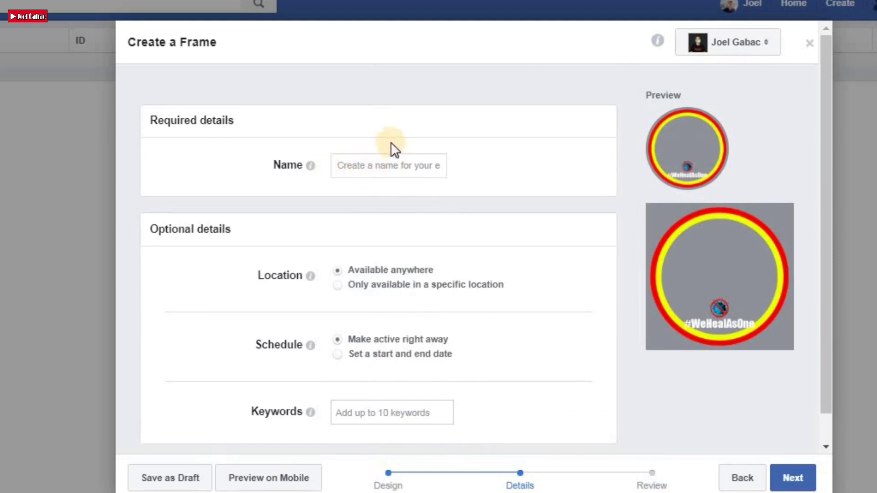
pyautogui.click(385, 164)
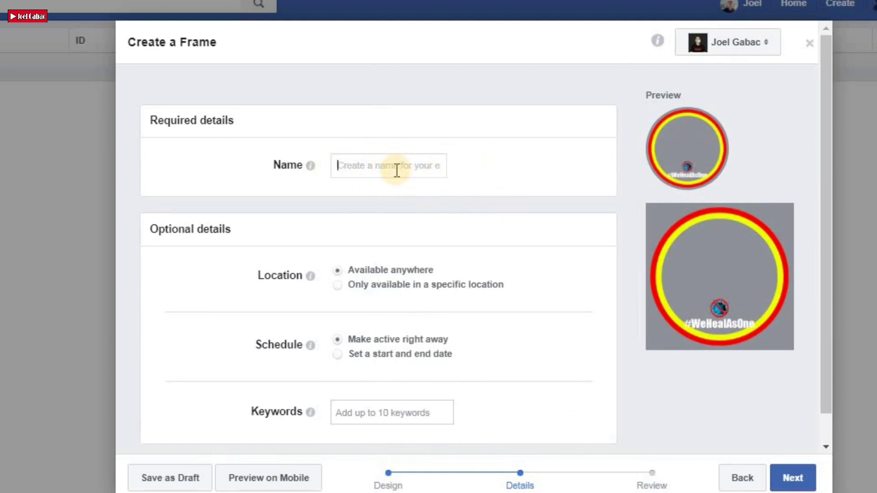
pyautogui.write('W')
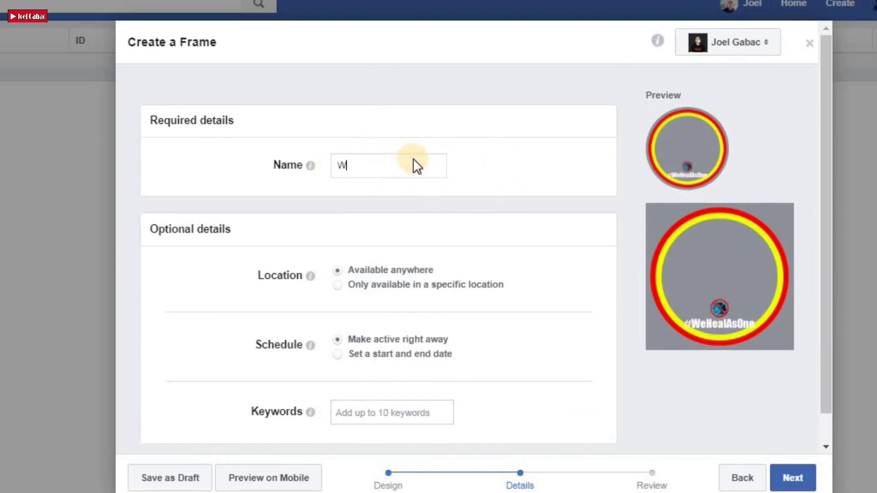
pyautogui.write('eHealAsOne')
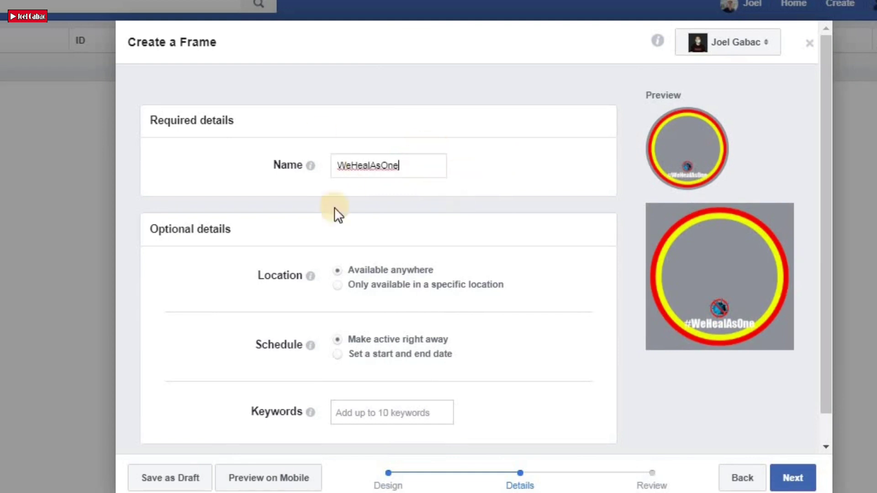
pyautogui.write('1')
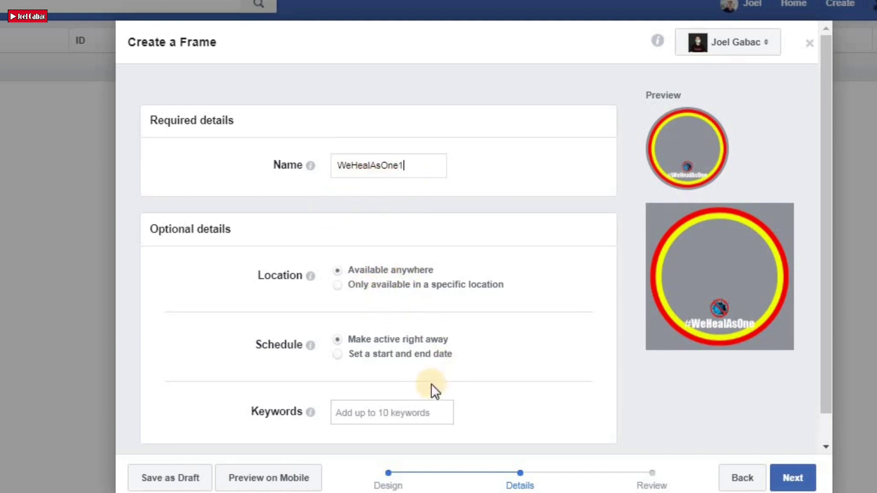
# - Add "stop covid" as the first keyword of the WeHealAsOne1 frame
pyautogui.scroll(-1, 355, 313)
pyautogui.click(391, 383)
pyautogui.write('we')
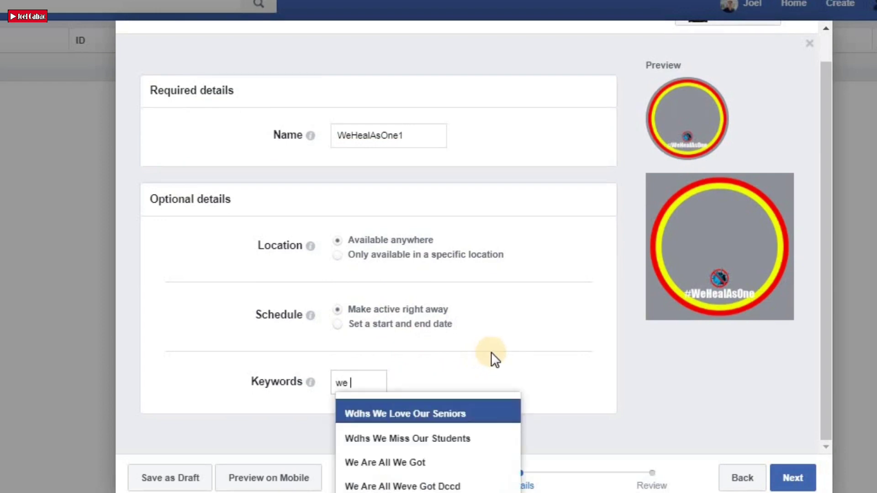
pyautogui.press('BackSpace')
pyautogui.press('BackSpace')
pyautogui.press('BackSpace')
pyautogui.write('s')
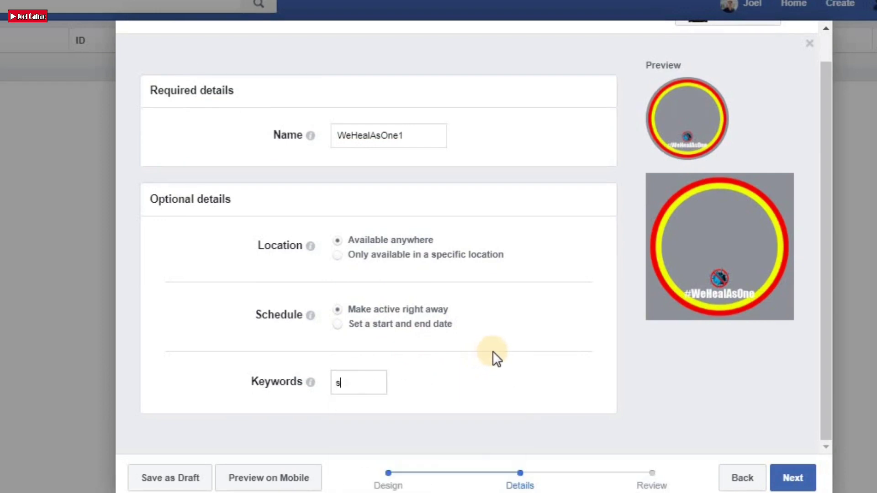
pyautogui.write('top ')
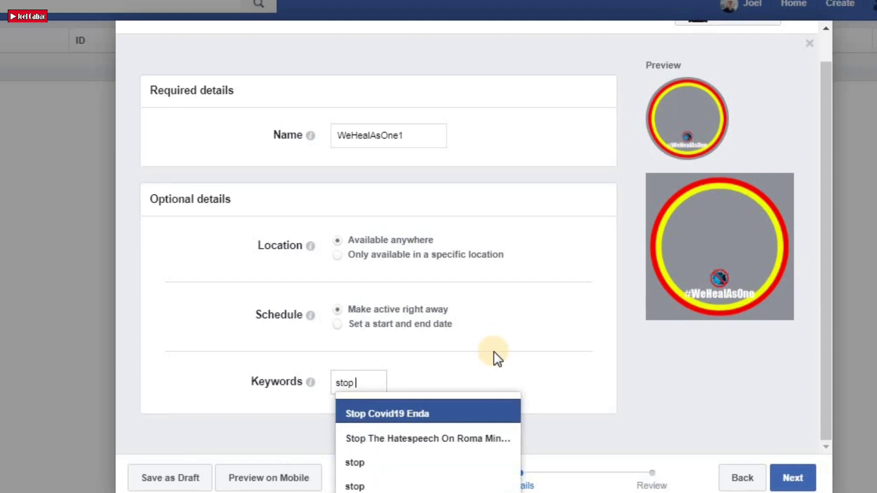
pyautogui.write('covid')
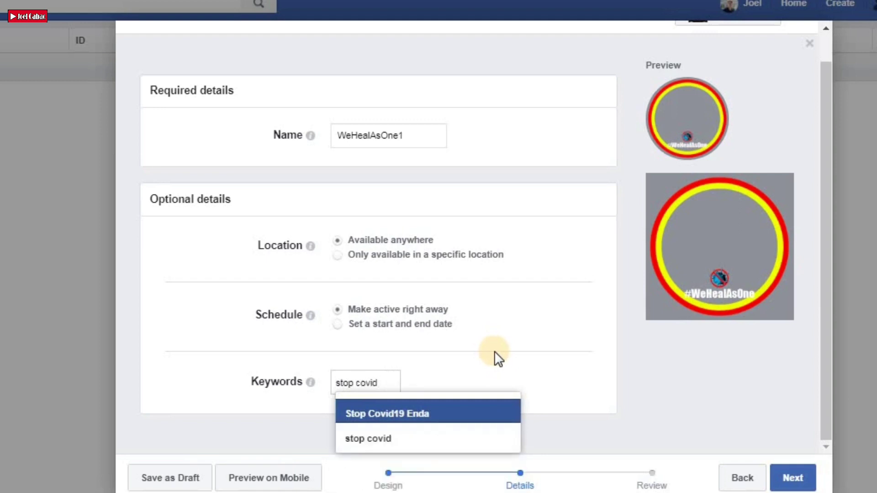
pyautogui.click(465, 439)
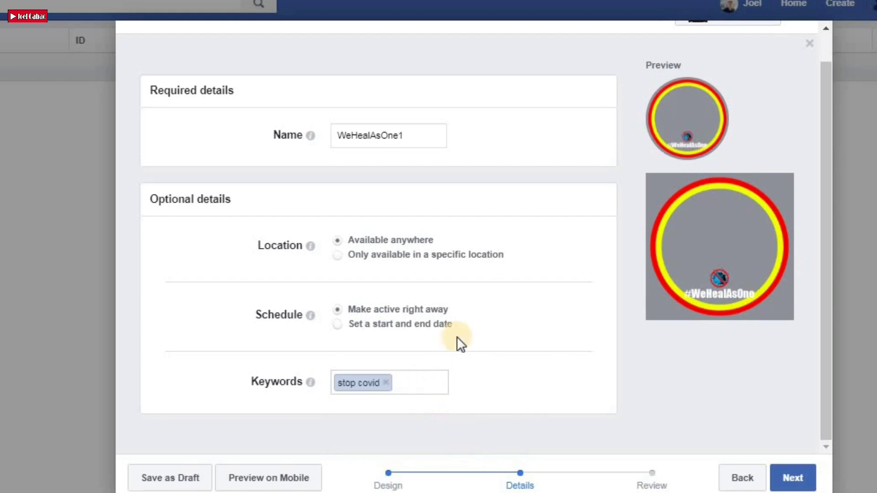
# - Add the keywords "corona virus", "we heal as one" and "stop corona virus" to the frame
pyautogui.write('corona ')
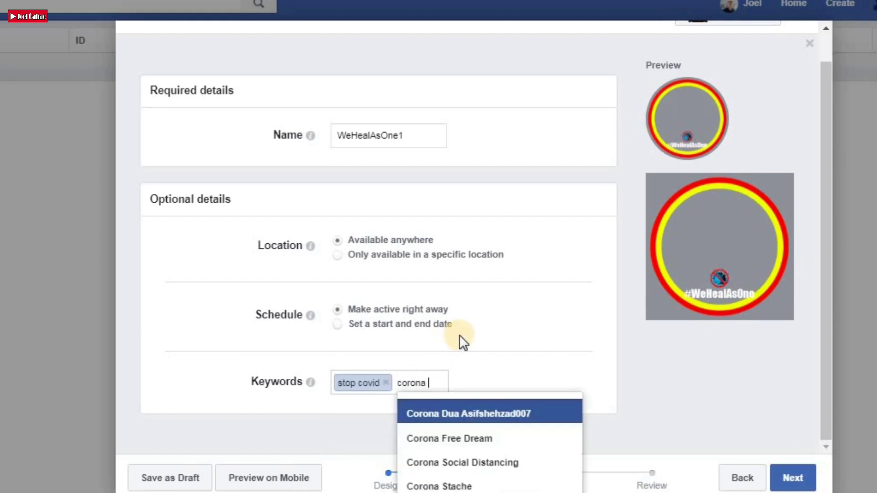
pyautogui.write('virus')
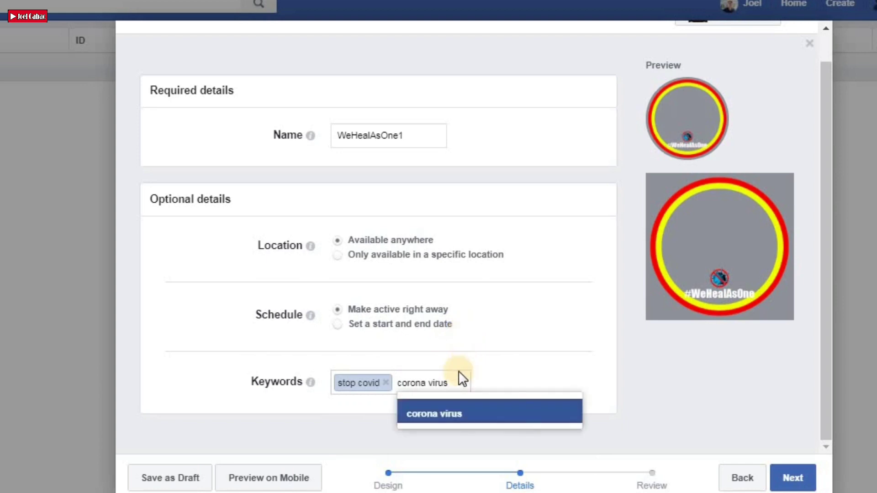
pyautogui.click(501, 416)
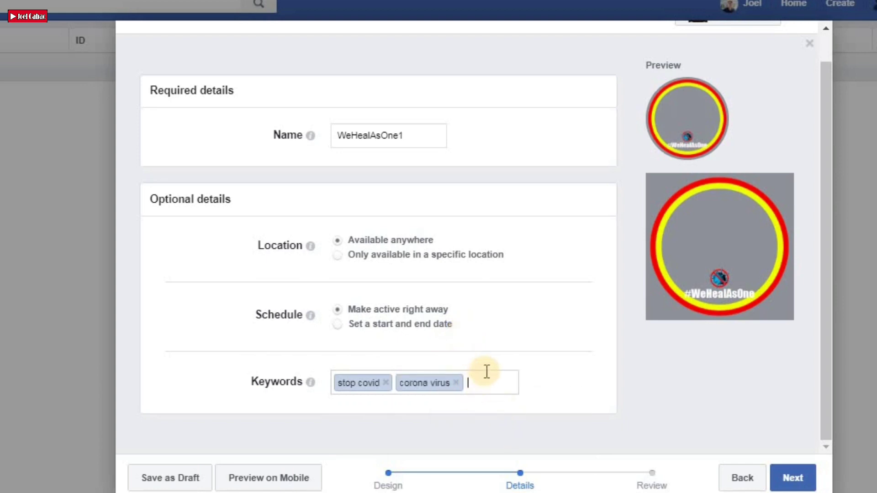
pyautogui.write('we heal as one')
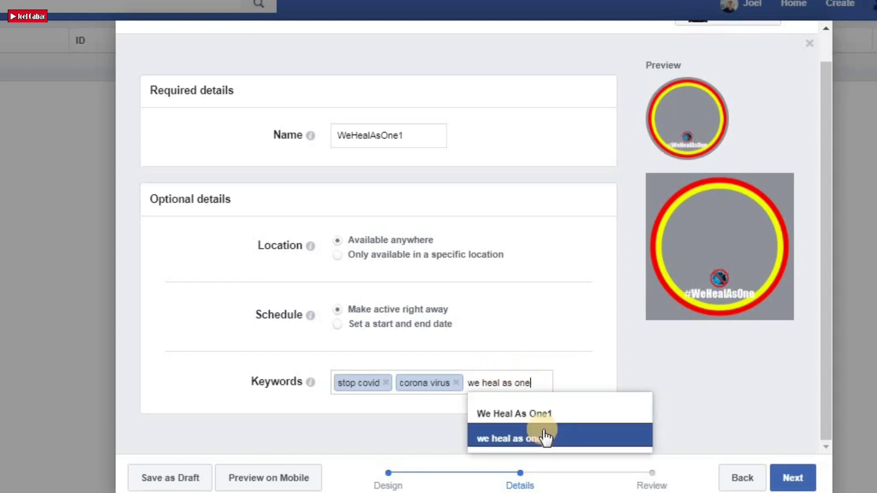
pyautogui.click(544, 433)
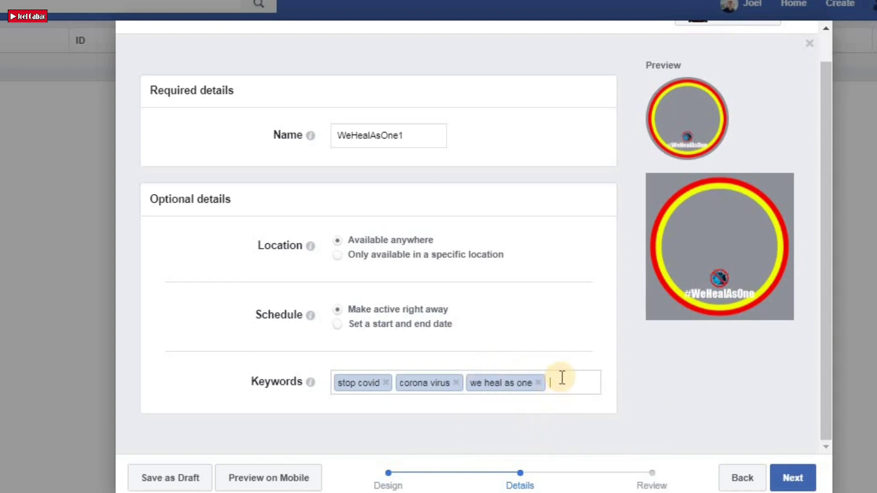
pyautogui.write('stop c')
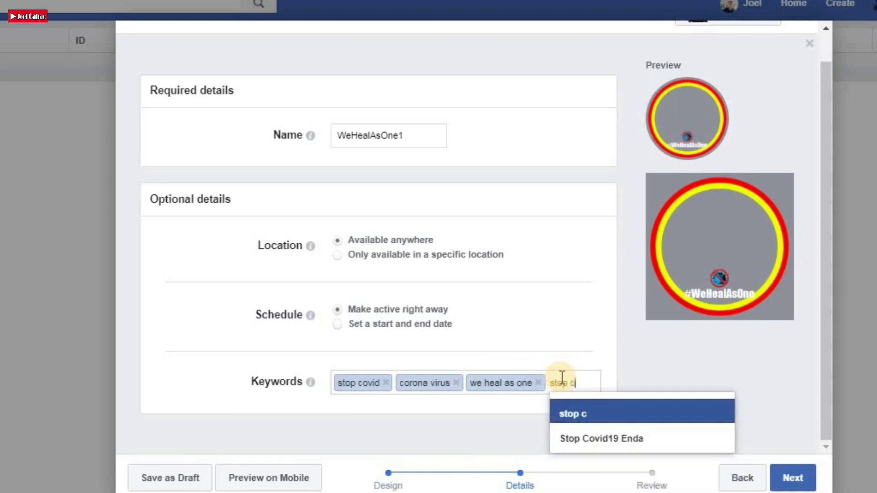
pyautogui.write('orona vir')
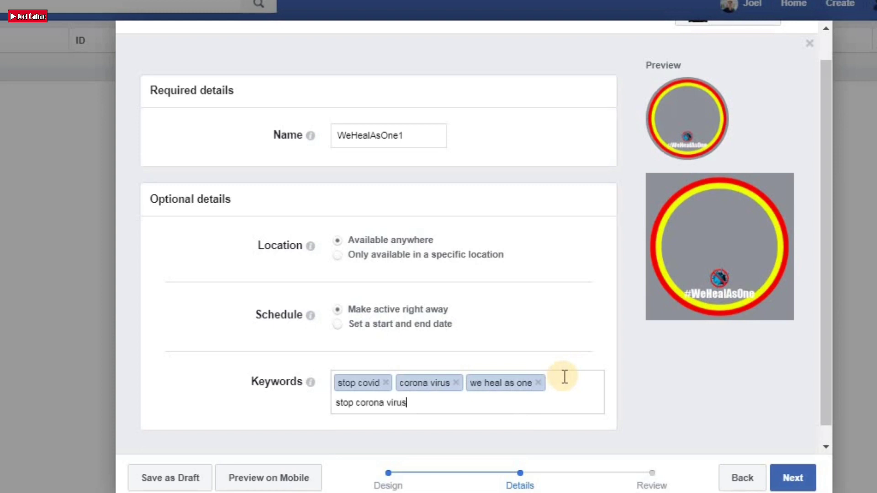
pyautogui.write('us')
pyautogui.click(469, 438)
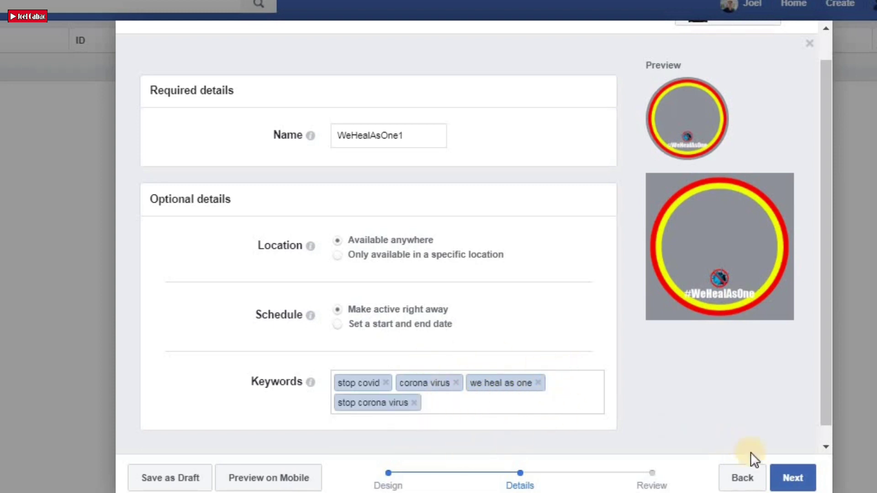
# - Continue to the review of the WeHealAsOne1 frame and publish it
pyautogui.click(794, 478)
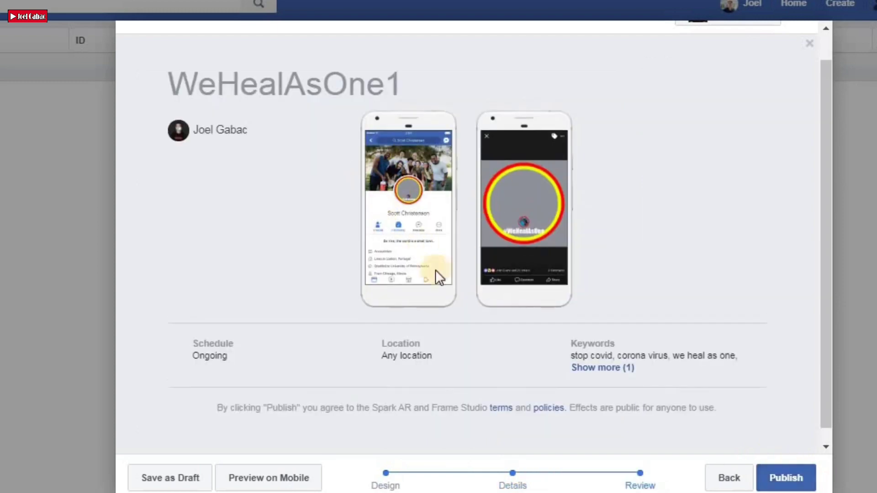
pyautogui.scroll(-1, 502, 279)
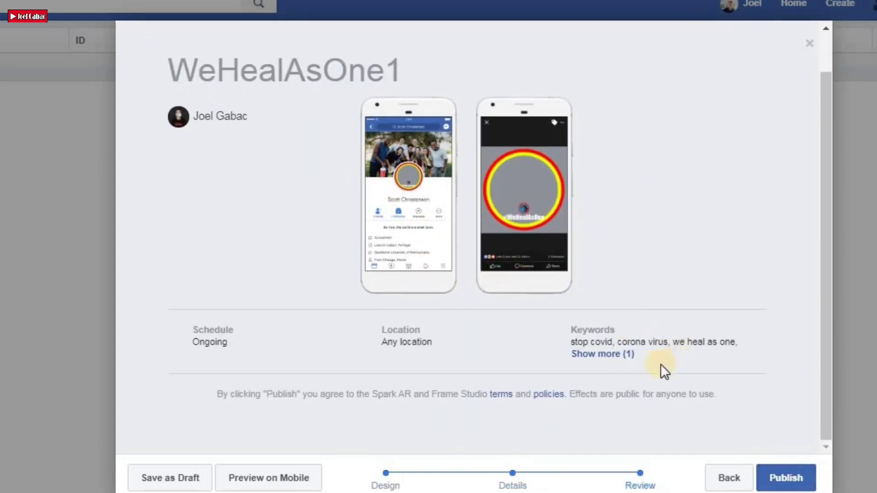
pyautogui.click(778, 477)
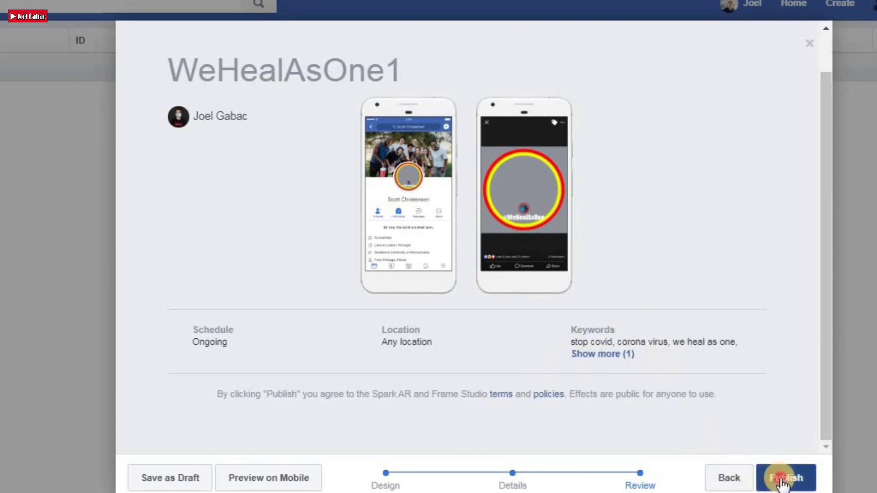
pyautogui.click(614, 229)
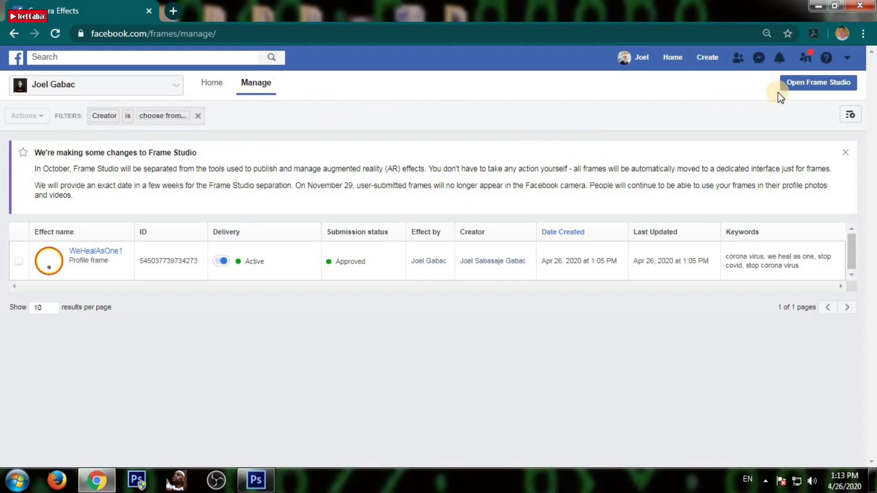
# - Start another profile picture frame and upload the FACEBOOK FRAME 2 PNG from the desktop as its artwork
pyautogui.click(818, 85)
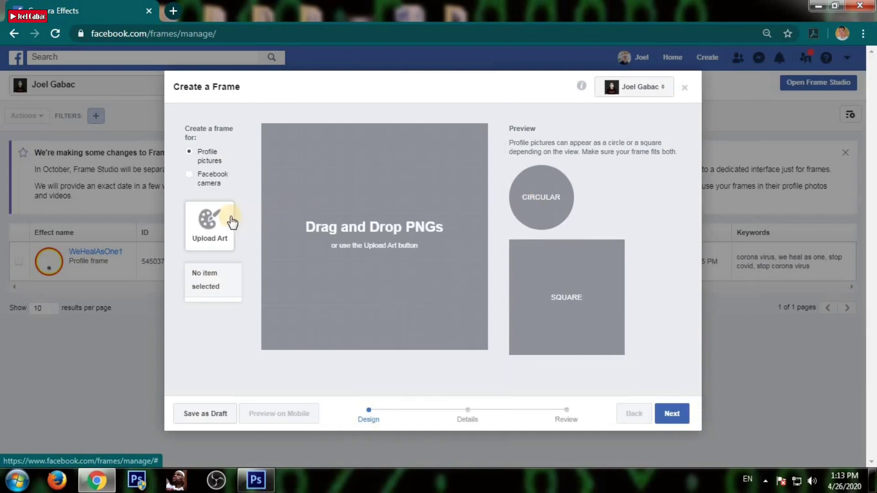
pyautogui.click(211, 218)
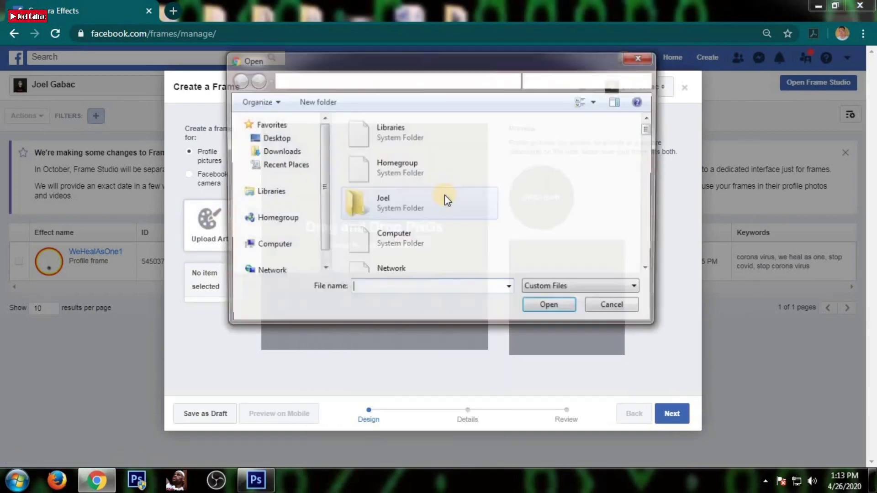
pyautogui.moveTo(647, 136); pyautogui.dragTo(666, 250)
pyautogui.click(491, 214)
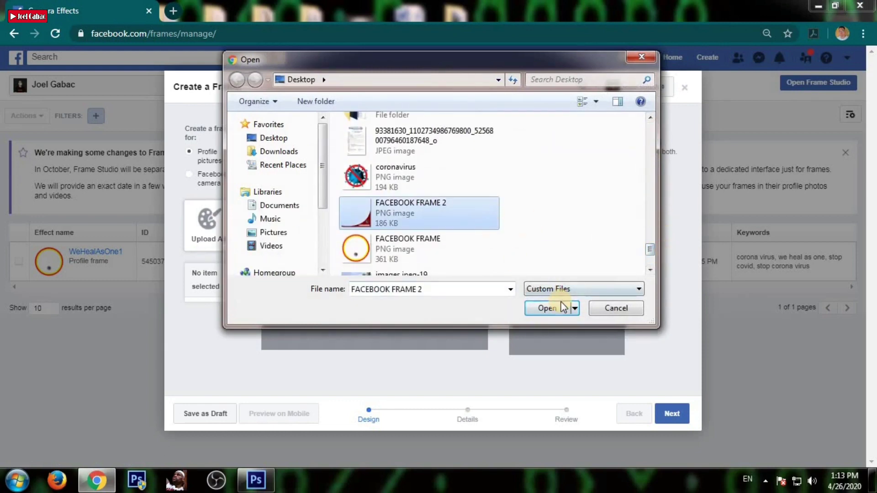
pyautogui.click(550, 307)
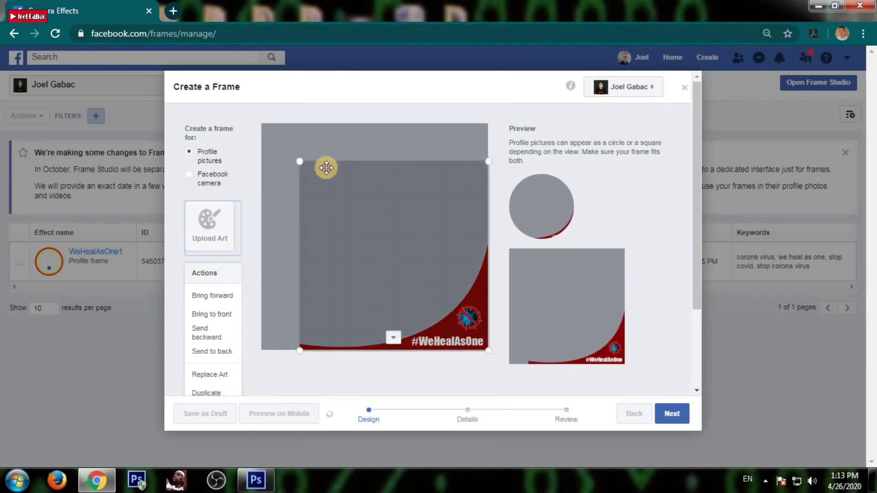
# - Enlarge the red corner artwork to fill the whole design canvas and check its circular and square previews
pyautogui.moveTo(300, 161); pyautogui.dragTo(260, 130)
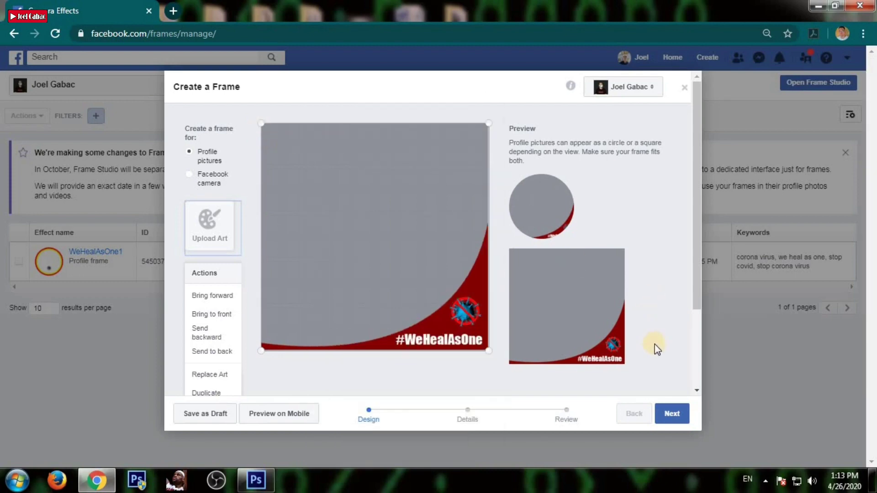
pyautogui.moveTo(555, 202)
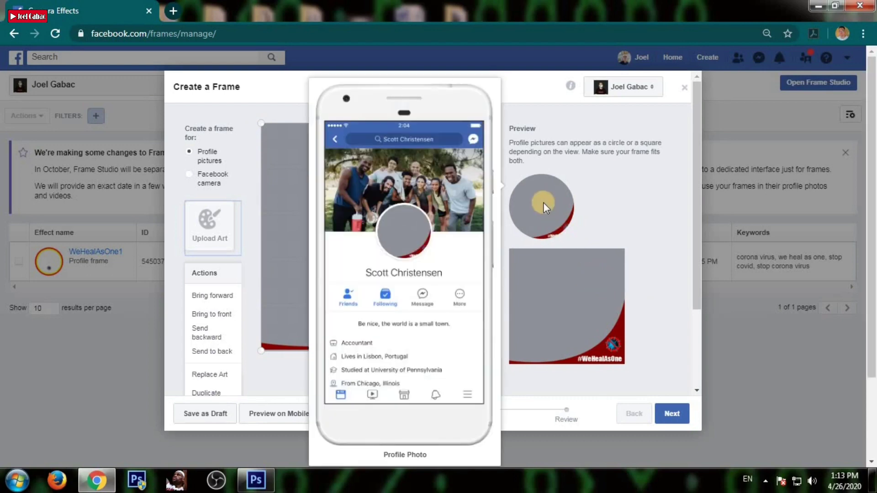
pyautogui.moveTo(597, 273)
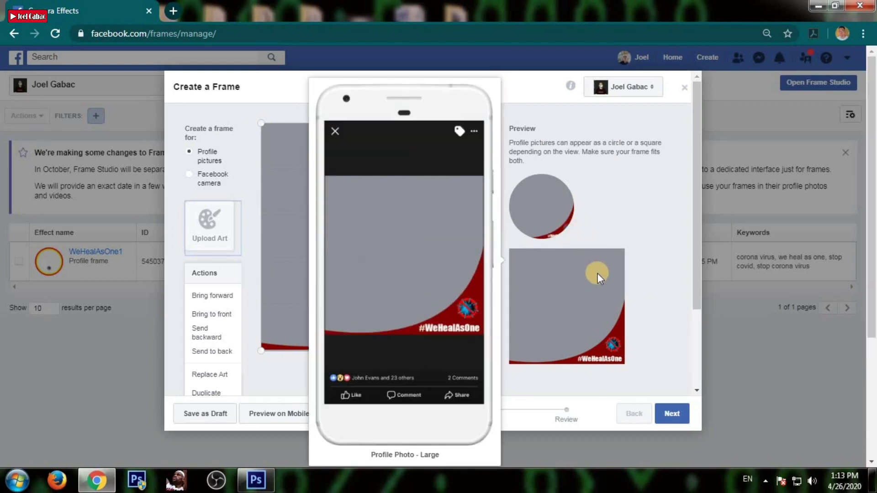
pyautogui.moveTo(561, 229)
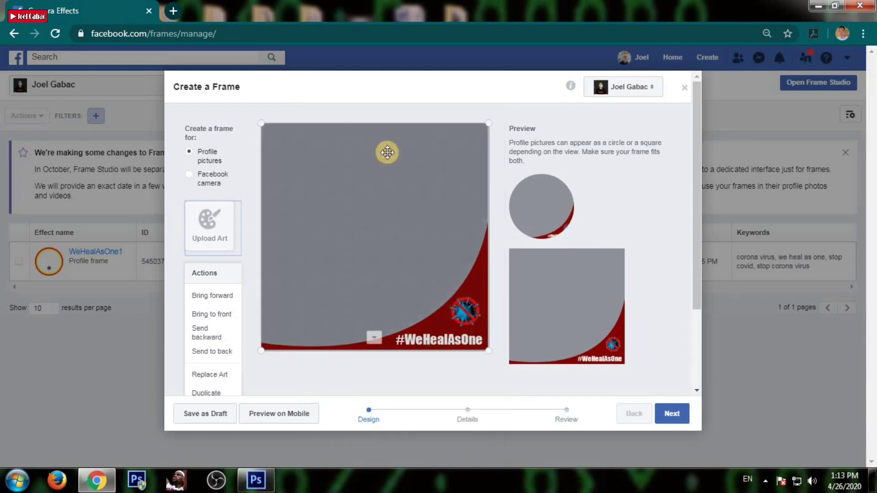
# - Enlarge the artwork beyond the canvas's upper-left corner and realign its red corner with the canvas's lower-right corner, checking the previews
pyautogui.moveTo(260, 124); pyautogui.dragTo(170, 72)
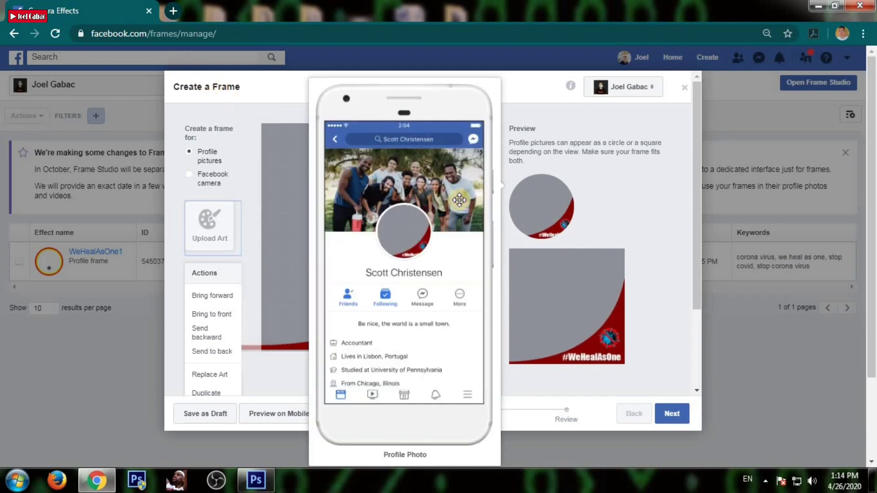
pyautogui.moveTo(405, 201); pyautogui.dragTo(408, 181)
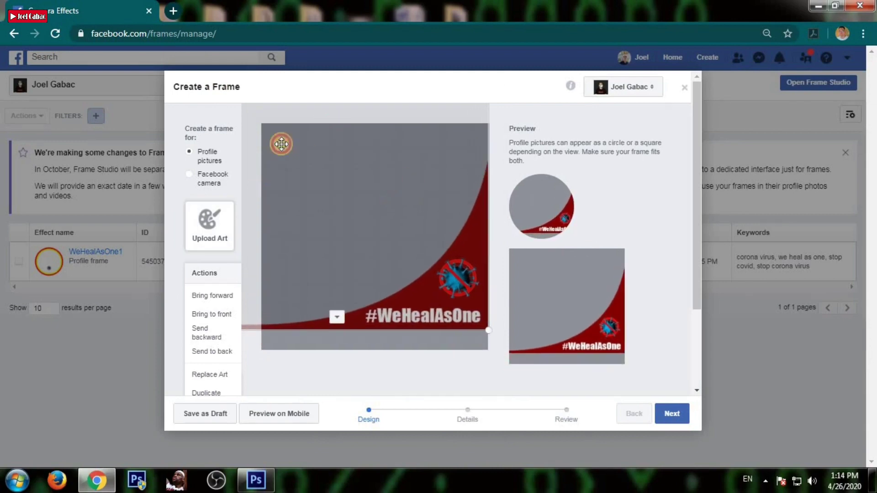
pyautogui.moveTo(485, 328); pyautogui.dragTo(482, 347)
pyautogui.moveTo(438, 322); pyautogui.dragTo(448, 327)
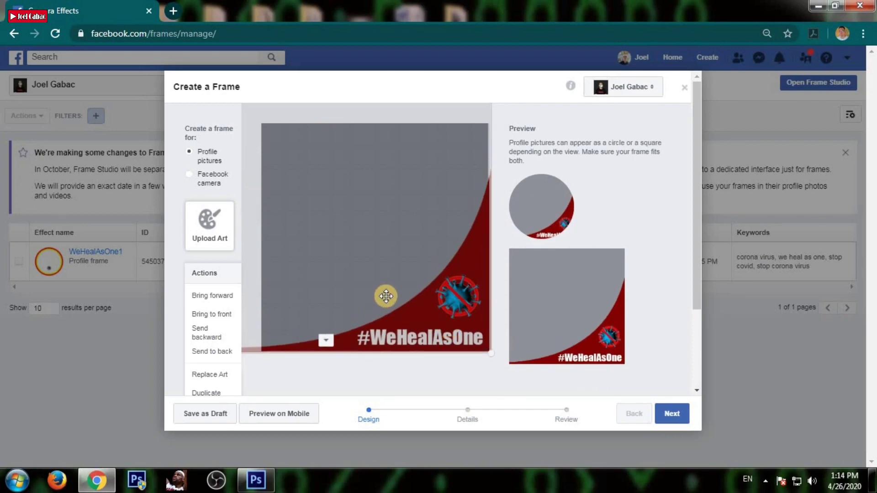
pyautogui.moveTo(565, 220)
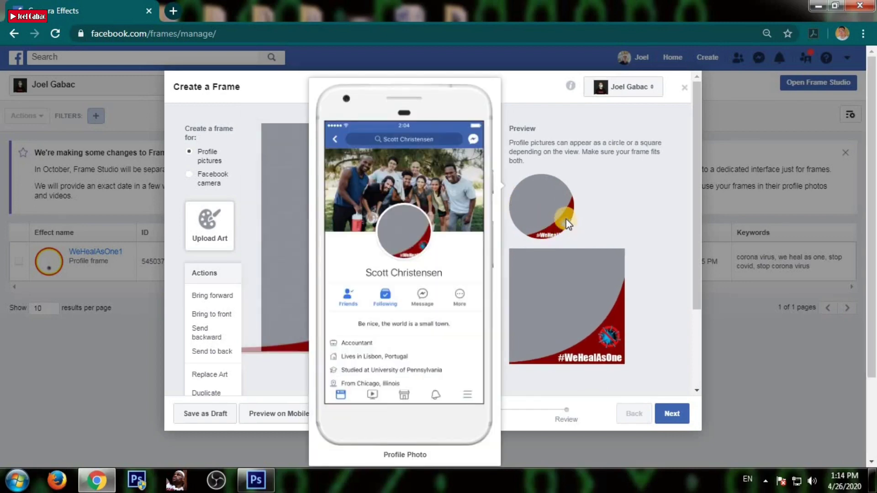
pyautogui.moveTo(601, 300)
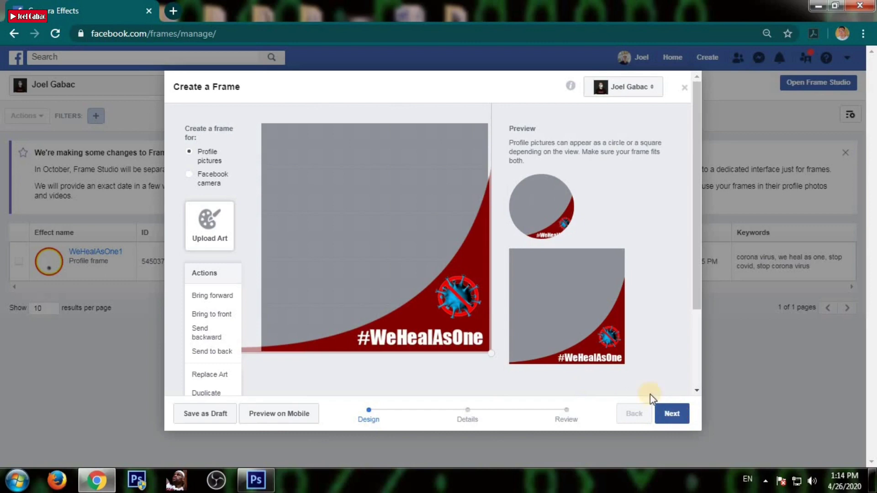
# - Fine-tune the artwork's vertical position so its red band reaches the canvas's lower edge in the square preview
pyautogui.moveTo(455, 288); pyautogui.dragTo(455, 285)
pyautogui.moveTo(571, 363)
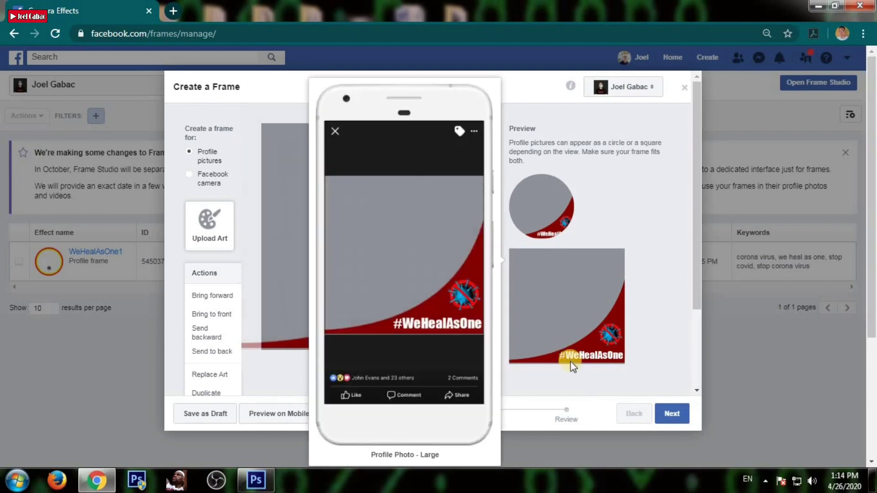
pyautogui.click(425, 288)
pyautogui.moveTo(425, 287); pyautogui.dragTo(423, 294)
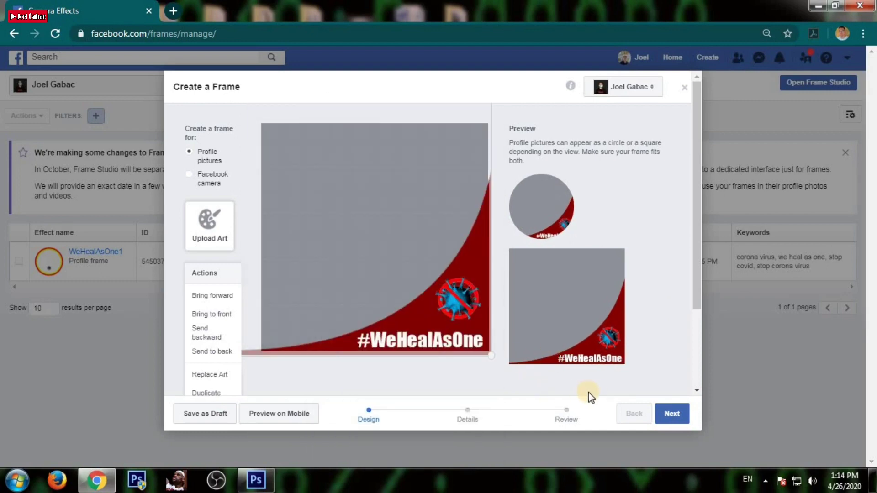
pyautogui.moveTo(619, 345)
# - Name the second frame WeHealasOne2 and add the keywords Stop Covid, We heal as one and Stop corona vrus
pyautogui.click(668, 414)
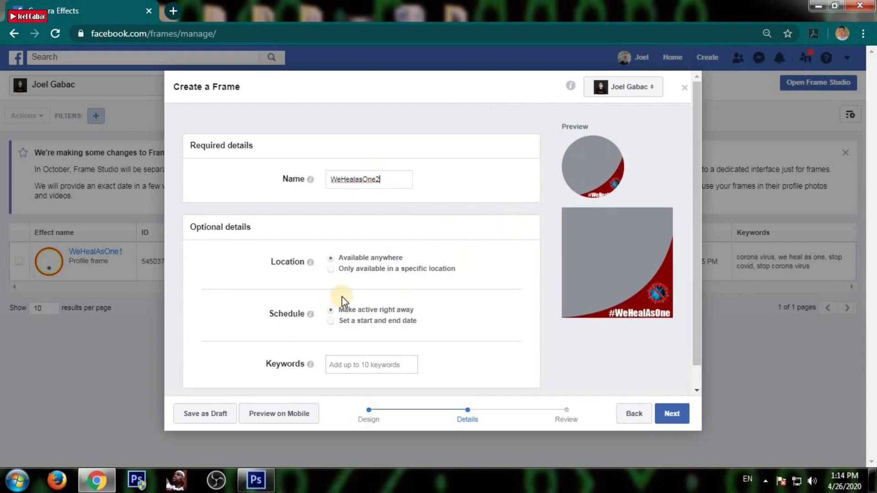
pyautogui.scroll(-1, 364, 325)
pyautogui.click(403, 341)
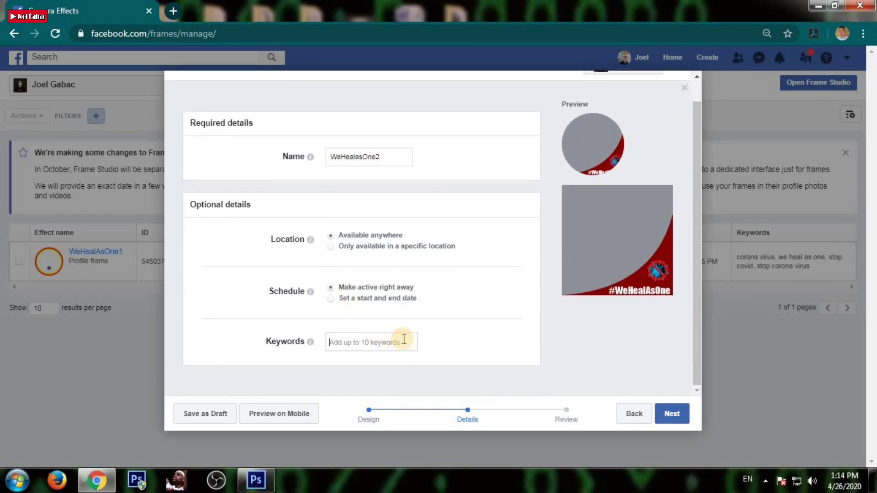
pyautogui.write('Stop')
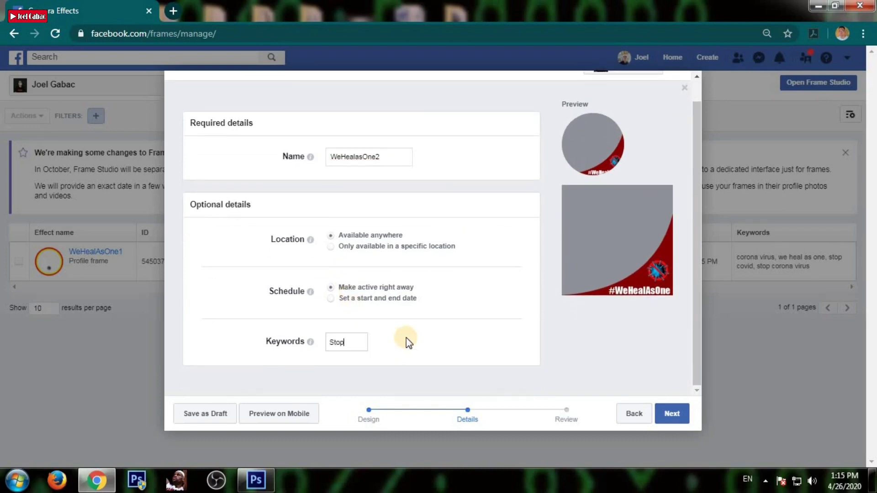
pyautogui.write(' Covid')
pyautogui.click(393, 361)
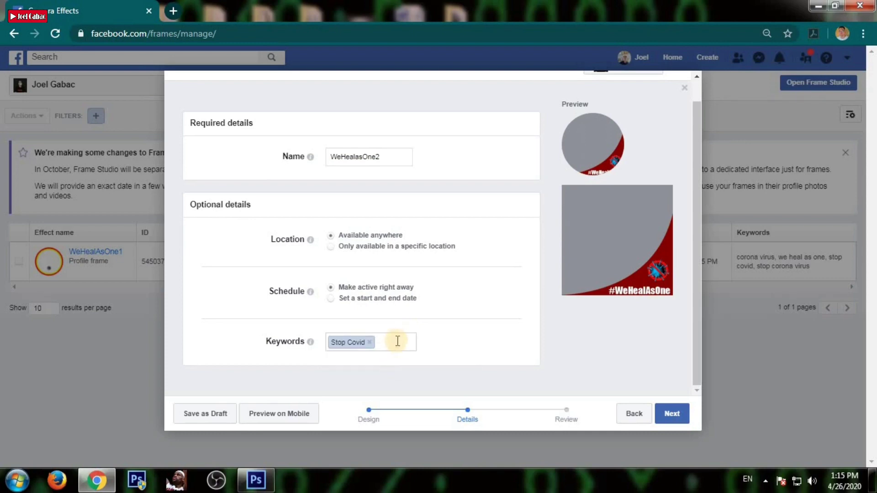
pyautogui.write('We ')
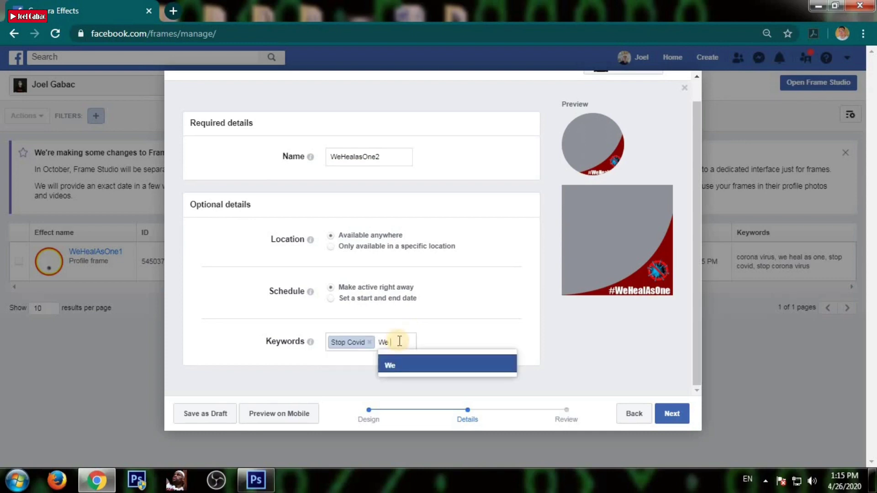
pyautogui.write('heal as one')
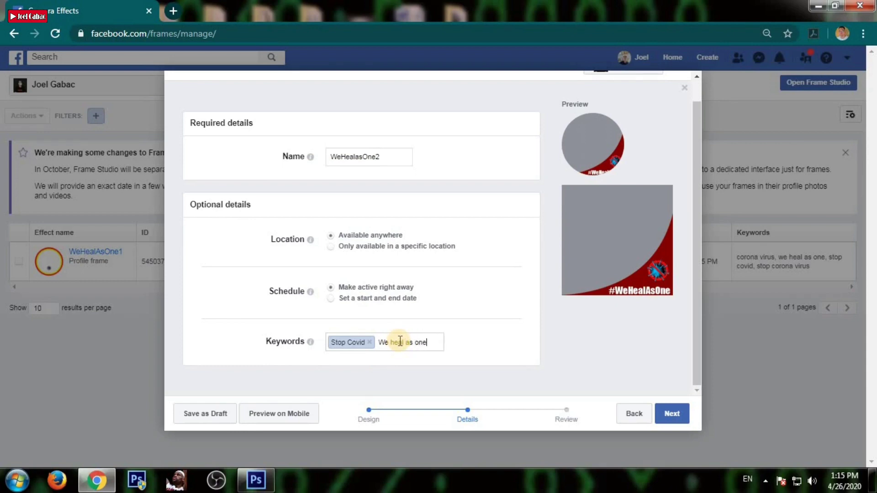
pyautogui.click(445, 362)
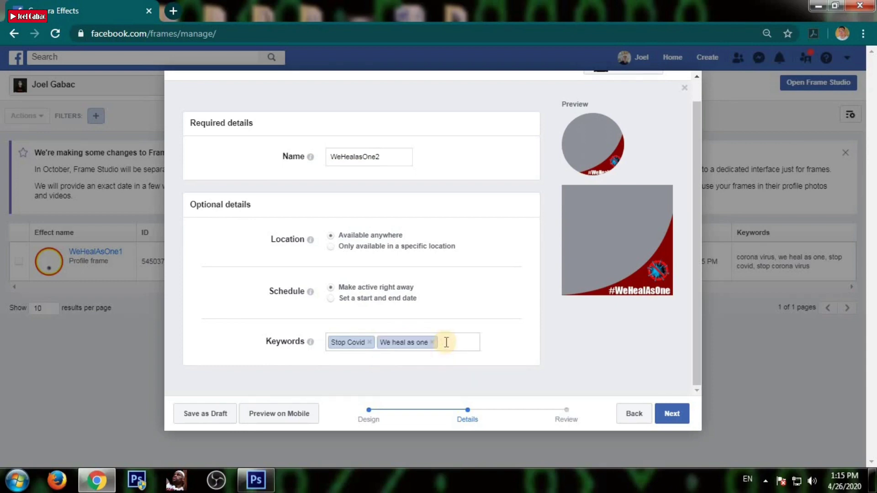
pyautogui.write('Stop corona vrus')
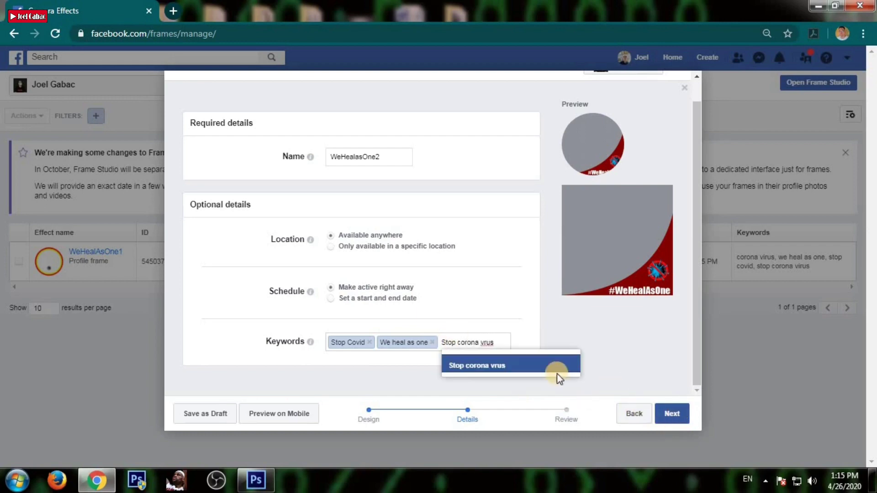
pyautogui.click(557, 365)
# - Proceed to the review, publish the WeHealasOne2 frame and close the publishing confirmation
pyautogui.click(671, 413)
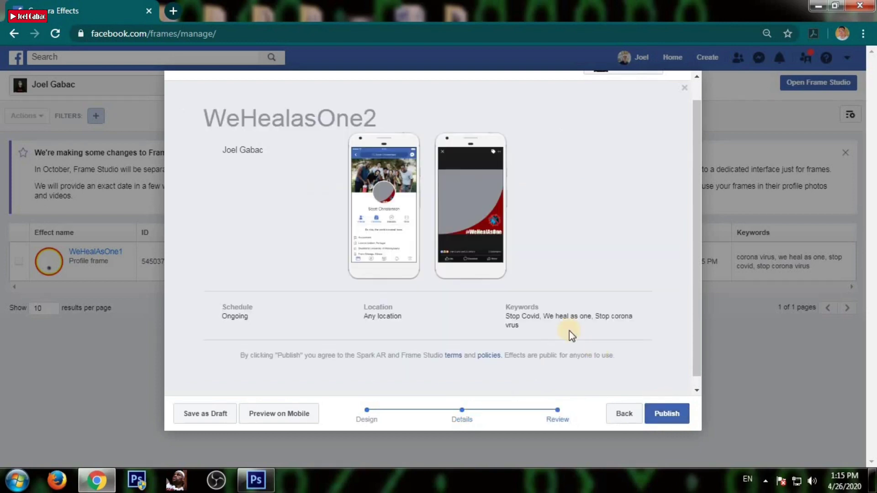
pyautogui.click(665, 411)
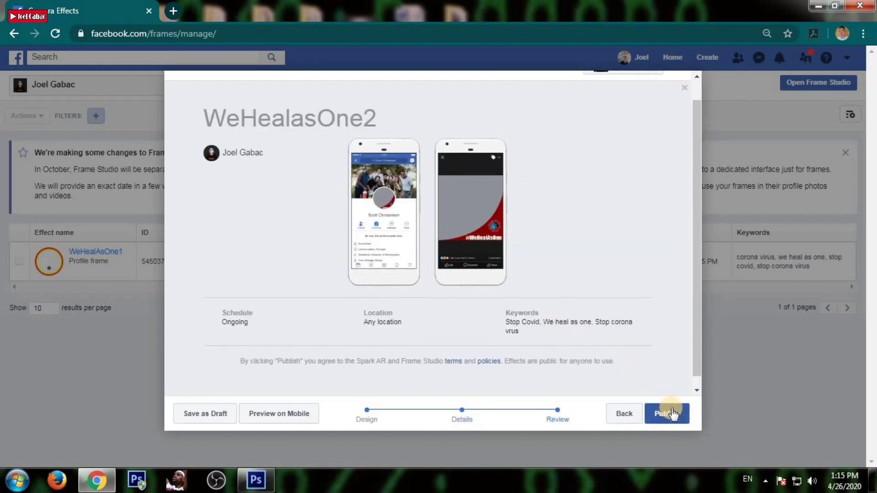
pyautogui.click(543, 226)
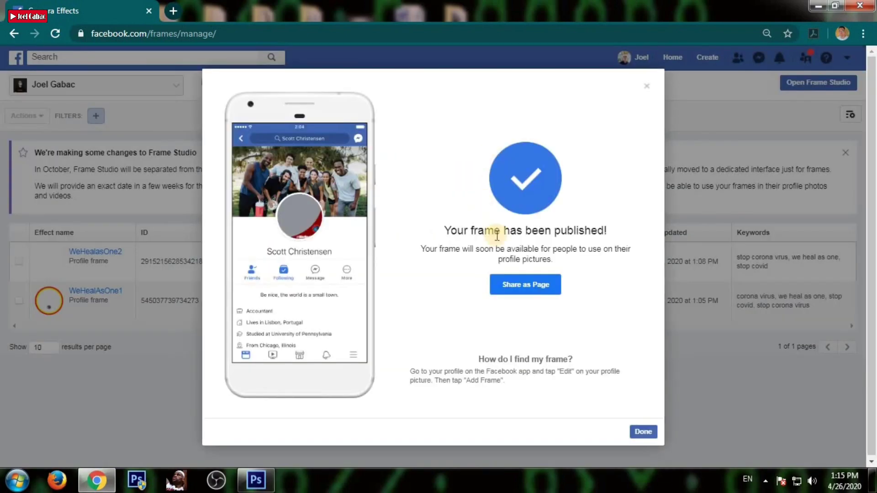
pyautogui.click(642, 431)
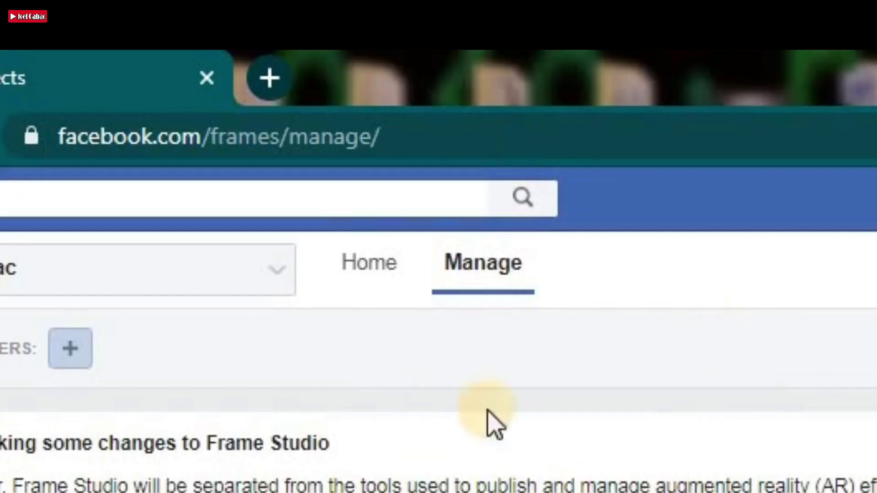
# - Open facebook.com/profilepicframes in a new browser tab
pyautogui.click(269, 78)
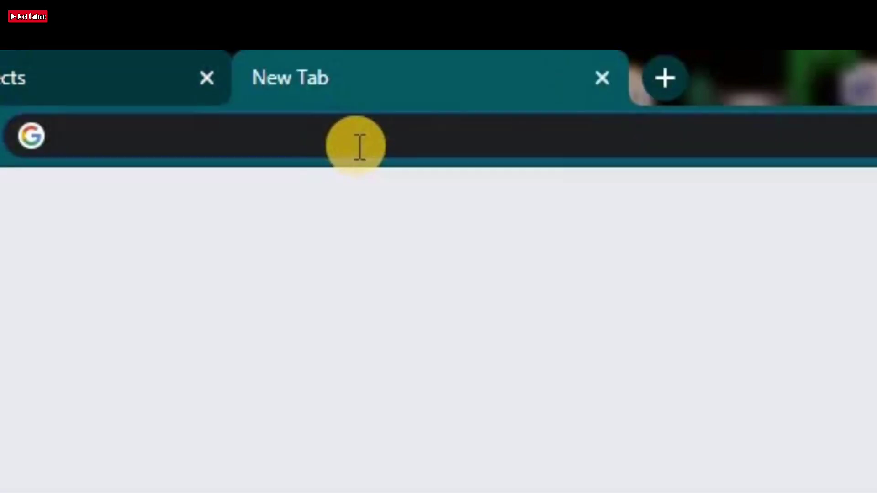
pyautogui.write('facebook.com')
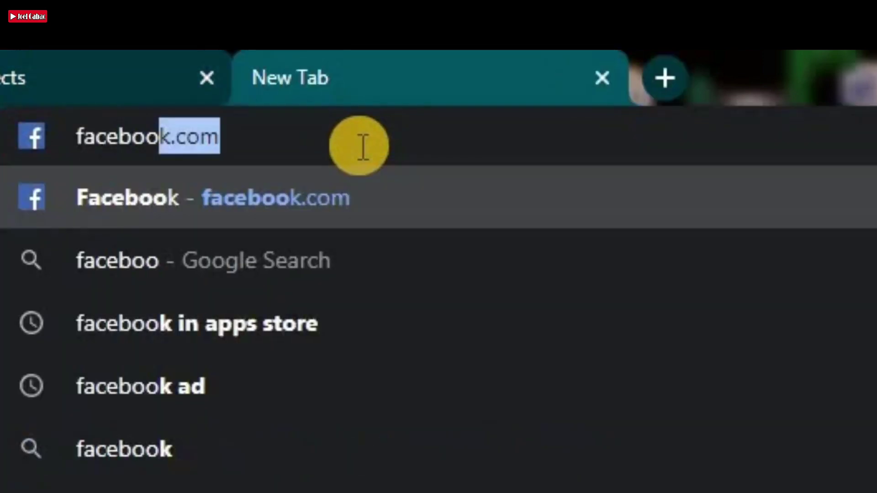
pyautogui.write('/')
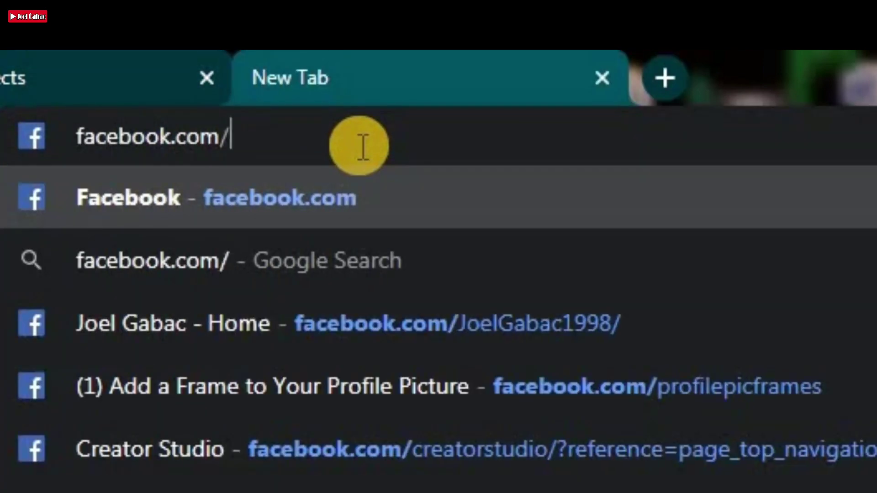
pyautogui.write('profile')
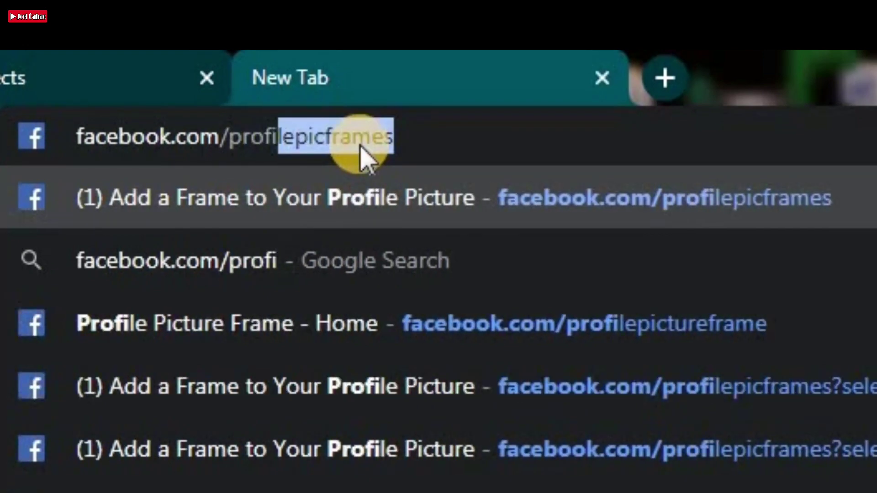
pyautogui.write('pic')
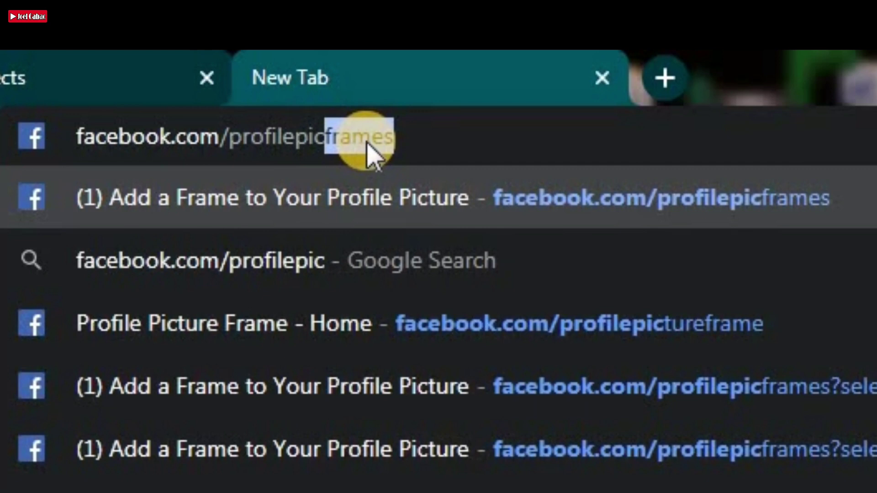
pyautogui.write('frames')
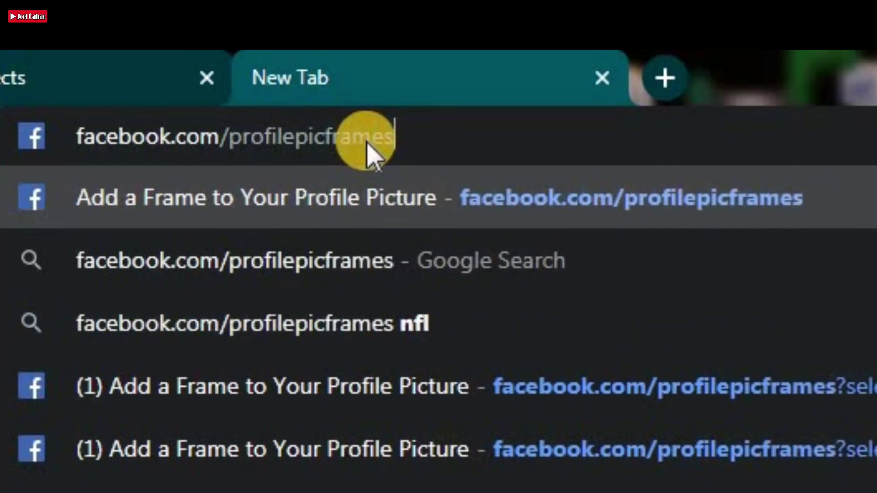
pyautogui.press('Return')
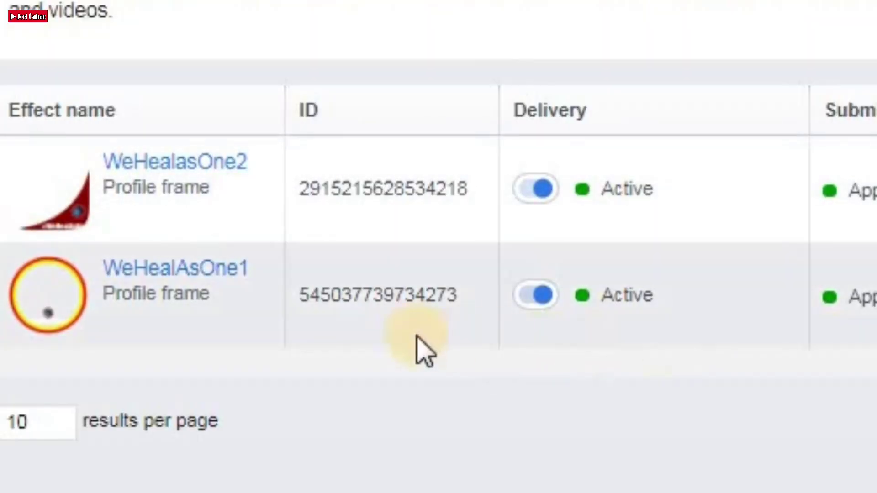
# - Search the profile frames for the copied name WeHealAsOne1 and preview the red-and-yellow We Heal as One1 frame on the zoomed-out picture
pyautogui.moveTo(260, 268); pyautogui.dragTo(108, 265)
pyautogui.hotkey('ctrl', 'c')
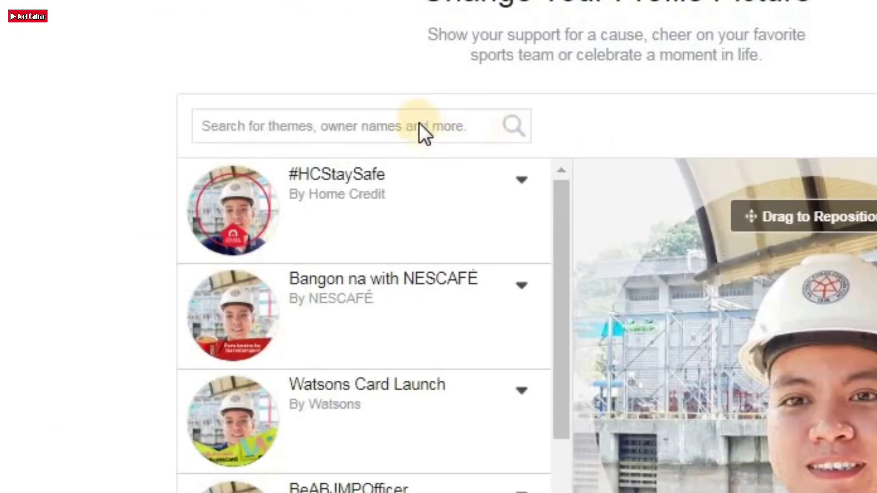
pyautogui.click(374, 122)
pyautogui.hotkey('ctrl', 'v')
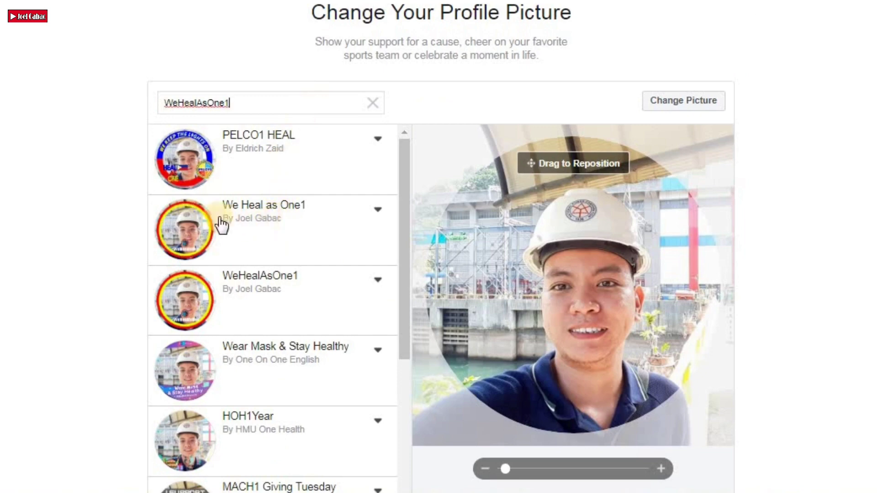
pyautogui.click(192, 226)
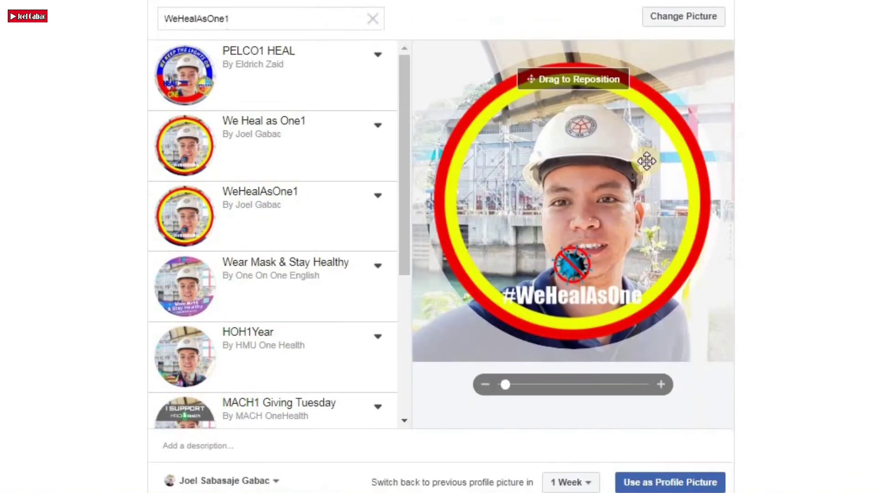
pyautogui.moveTo(505, 384); pyautogui.dragTo(484, 402)
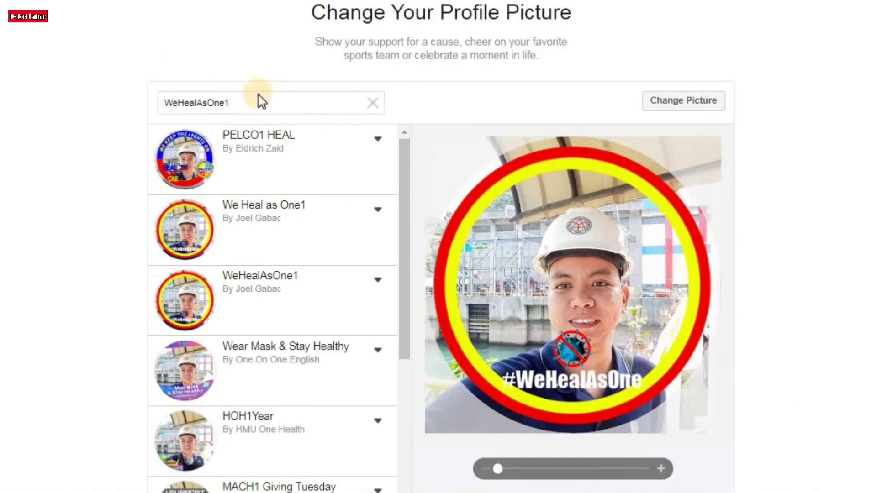
# - Change the frame search to WeHealAsOne2 and preview the red-corner WeHealasOne2 frame on the profile picture at minimum zoom
pyautogui.doubleClick(252, 100)
pyautogui.press('End')
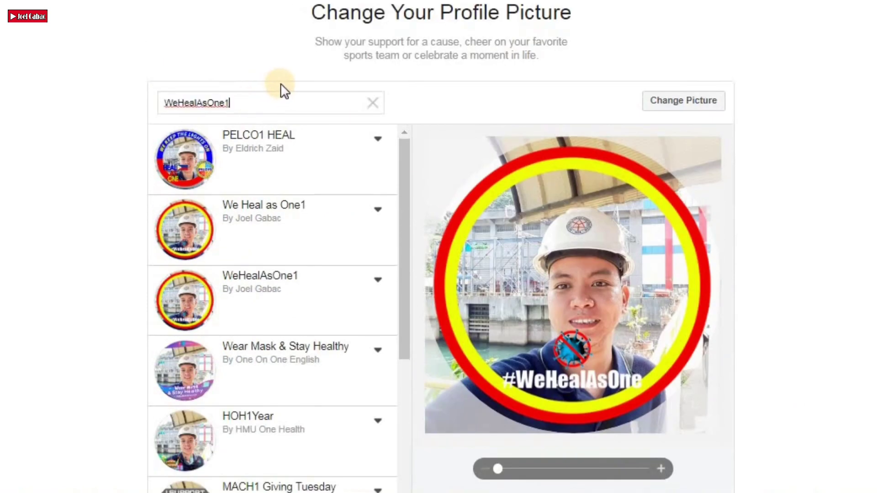
pyautogui.press('BackSpace')
pyautogui.write('2')
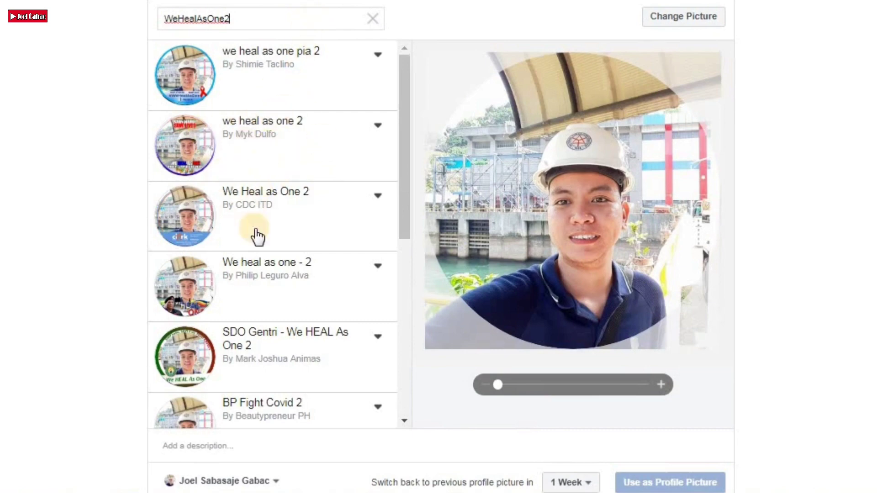
pyautogui.scroll(-2, 257, 237)
pyautogui.scroll(-2, 266, 210)
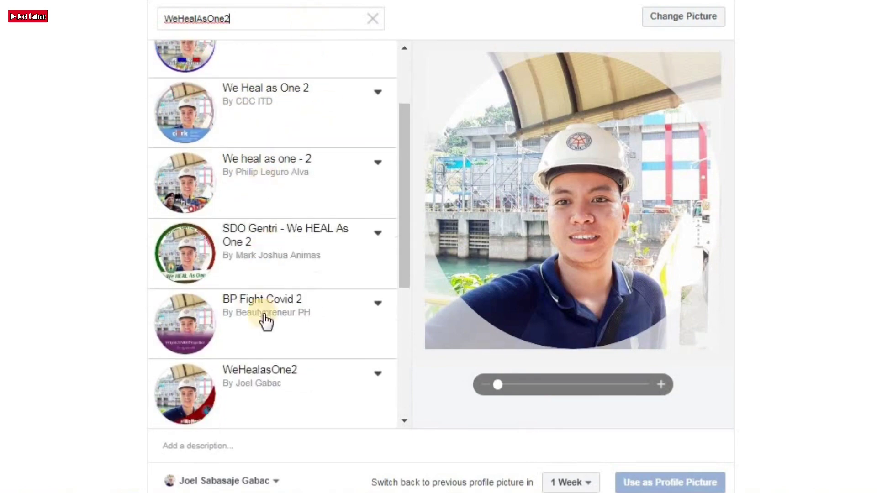
pyautogui.click(200, 340)
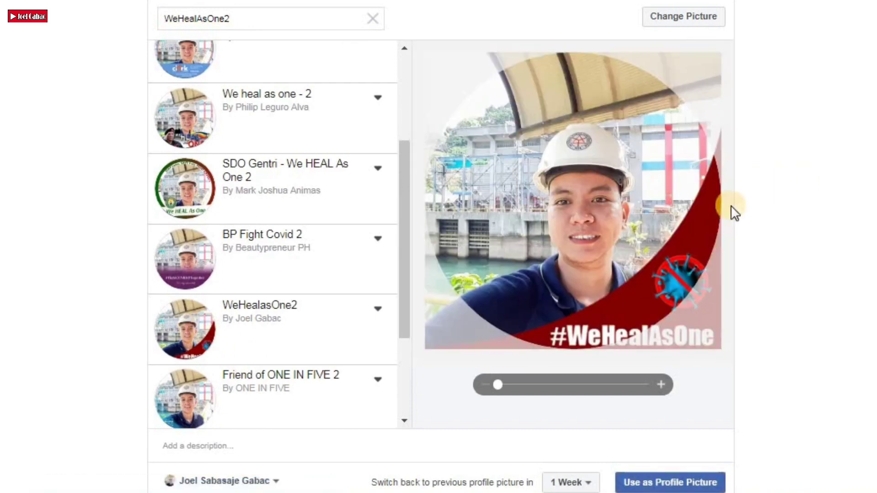
pyautogui.moveTo(495, 381); pyautogui.dragTo(445, 398)
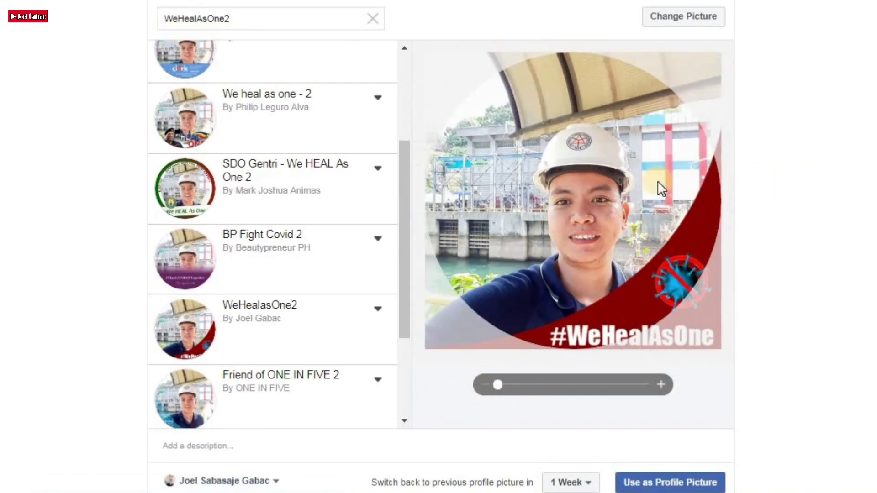
pyautogui.scroll(-3, 780, 164)
pyautogui.scroll(2, 706, 193)
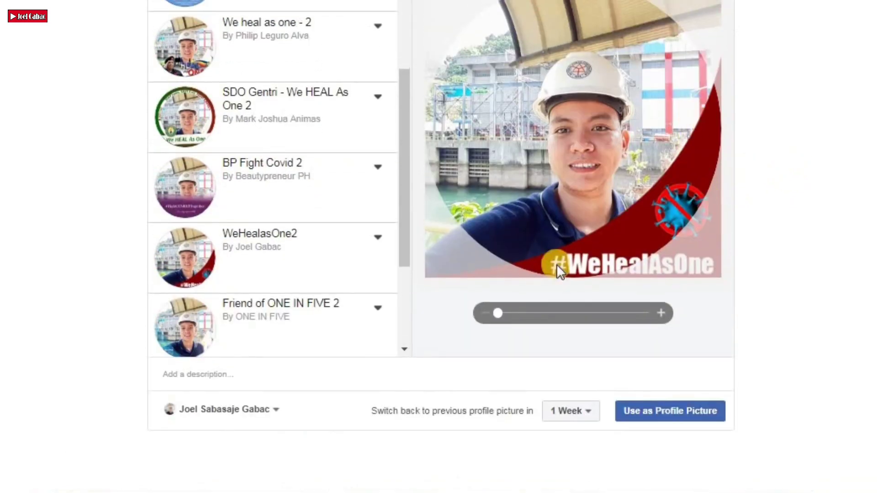
pyautogui.scroll(3, 589, 240)
pyautogui.scroll(-3, 606, 228)
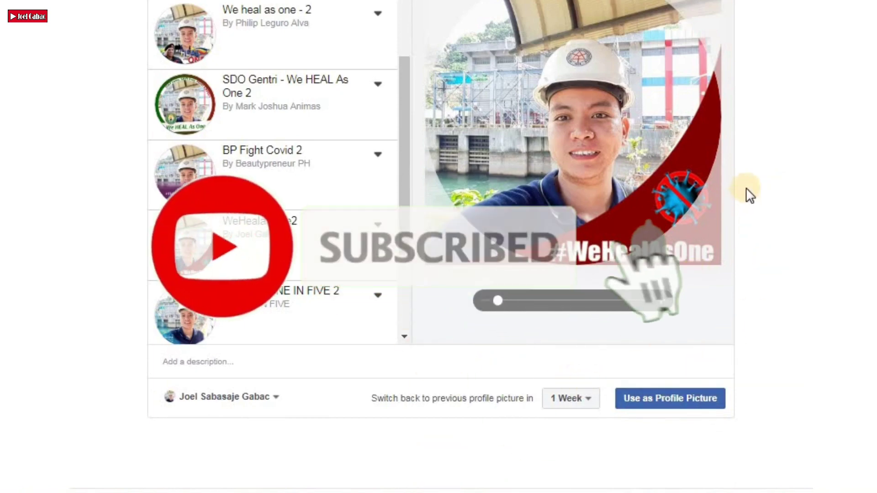
pyautogui.scroll(2, 746, 201)
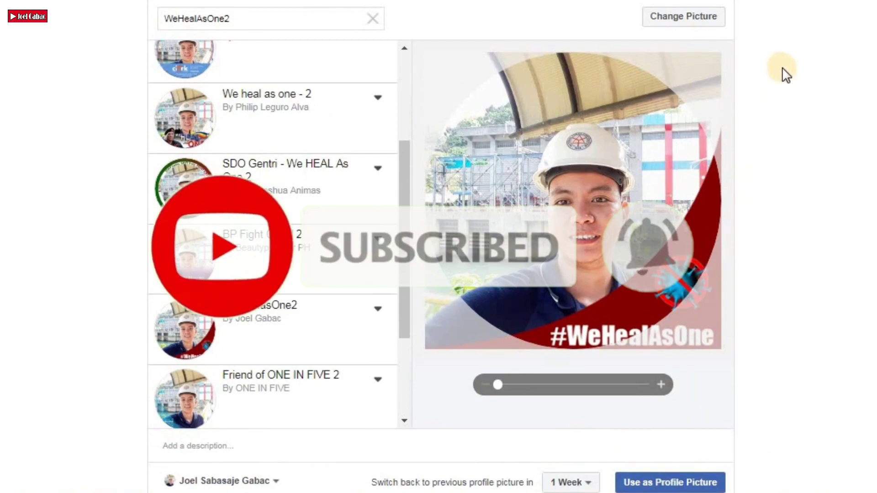
pyautogui.scroll(-2, 783, 73)
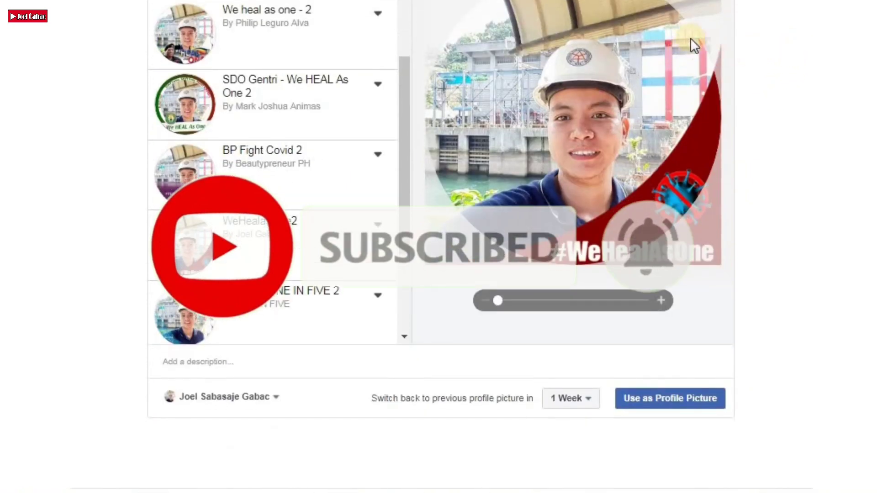
pyautogui.scroll(4, 689, 42)
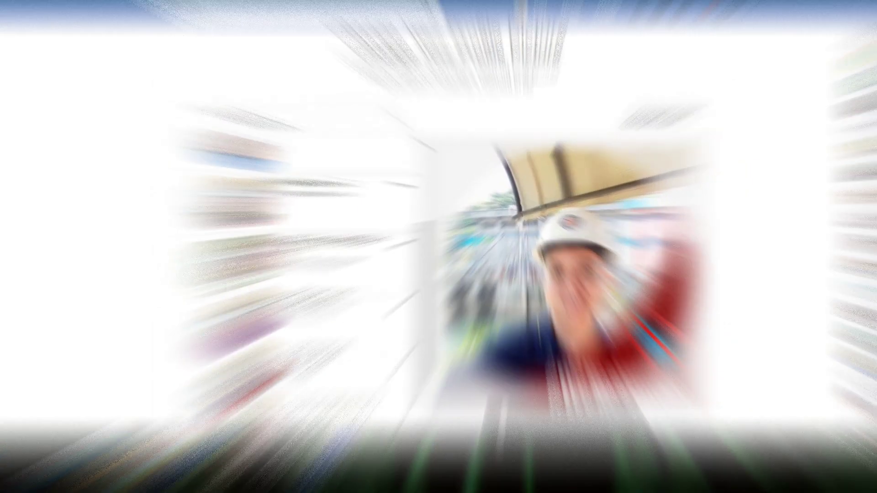